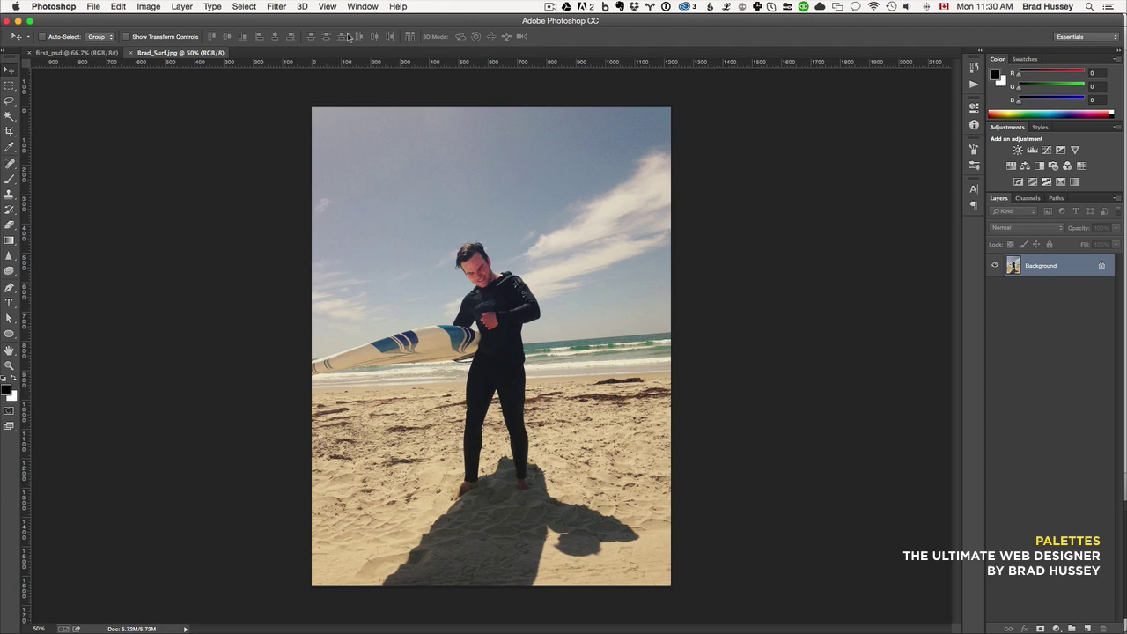
Review the option settings of the Rectangular Marquee, Lasso, Crop and Brush tools
left_click(10, 86)
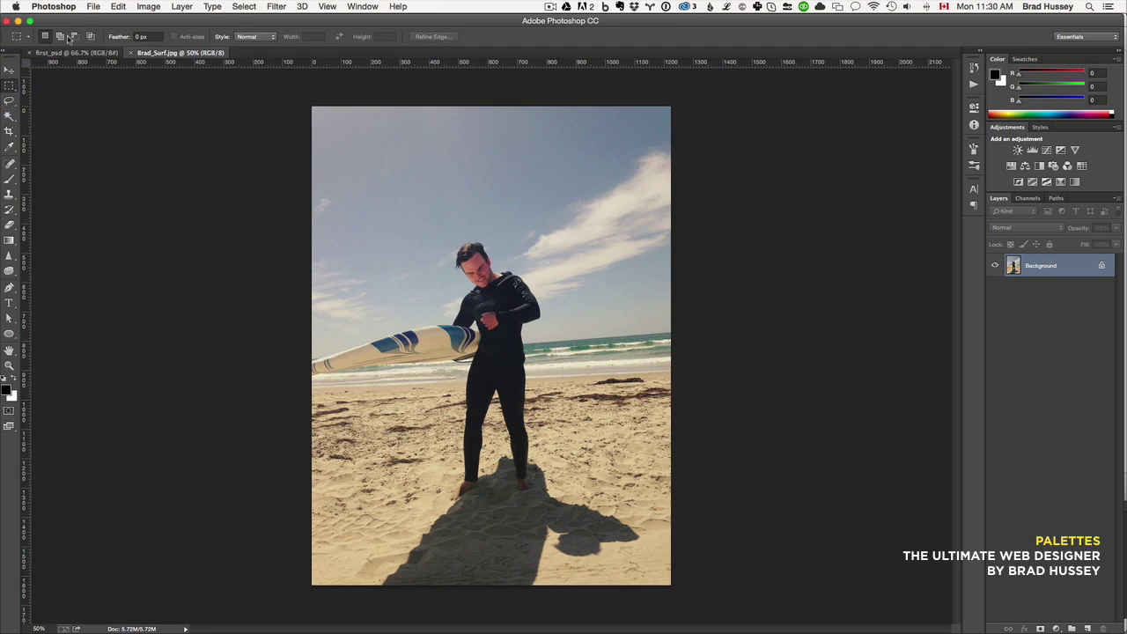
left_click(146, 37)
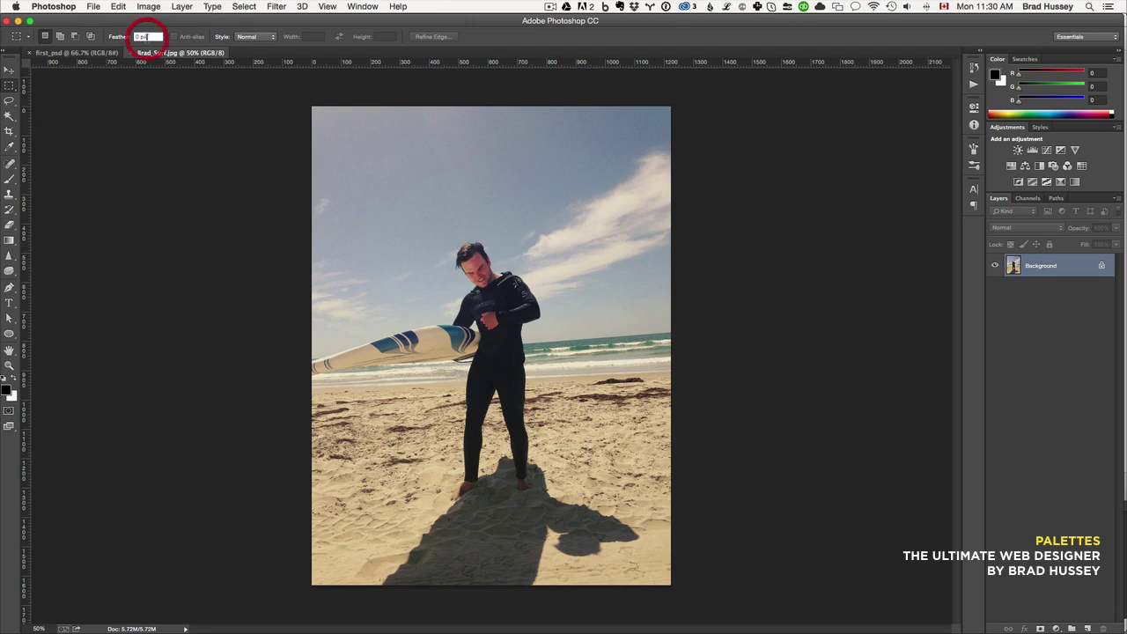
left_click(253, 36)
left_click(548, 35)
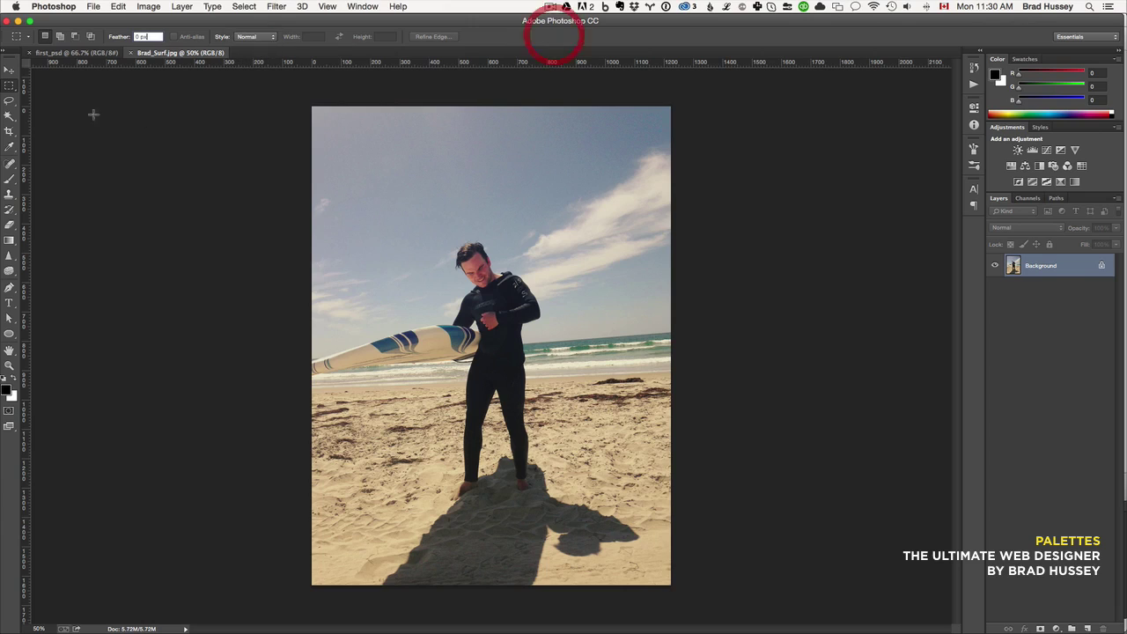
left_click(9, 100)
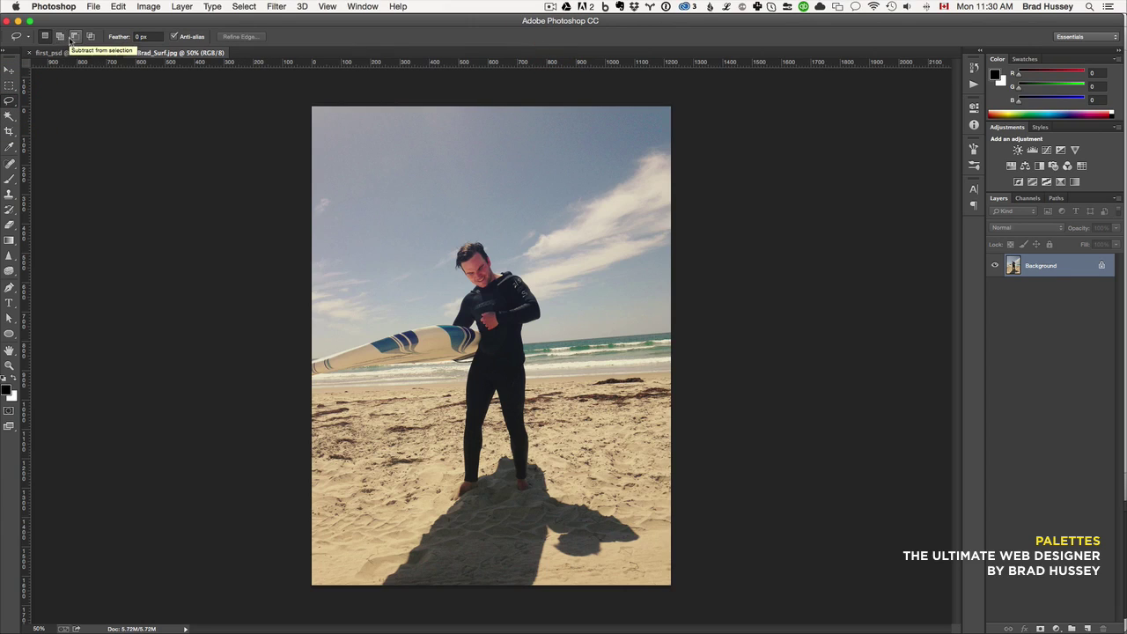
left_click(9, 131)
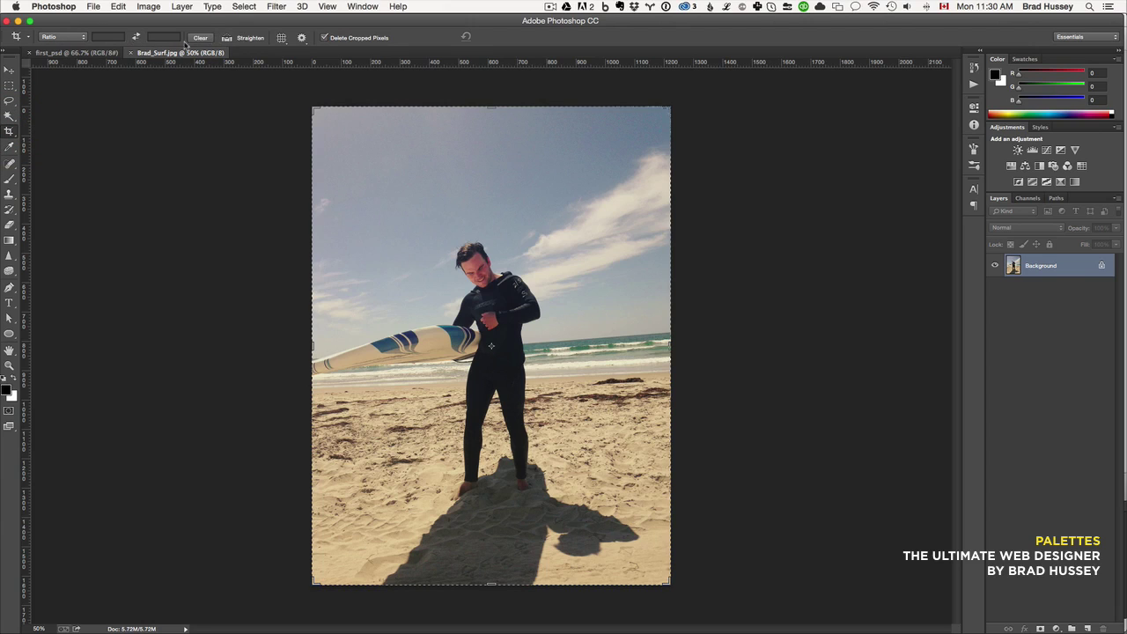
left_click(9, 179)
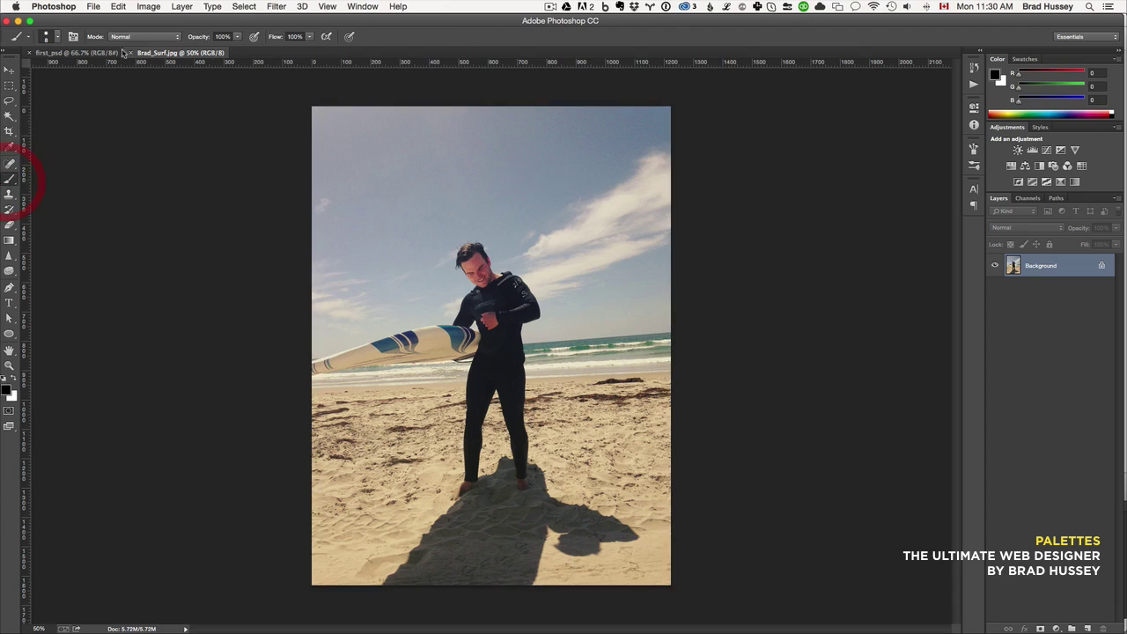
left_click(54, 39)
left_click(54, 38)
Expand and collapse the palette docks, and switch the toolbox to two columns and back to one
left_click(980, 55)
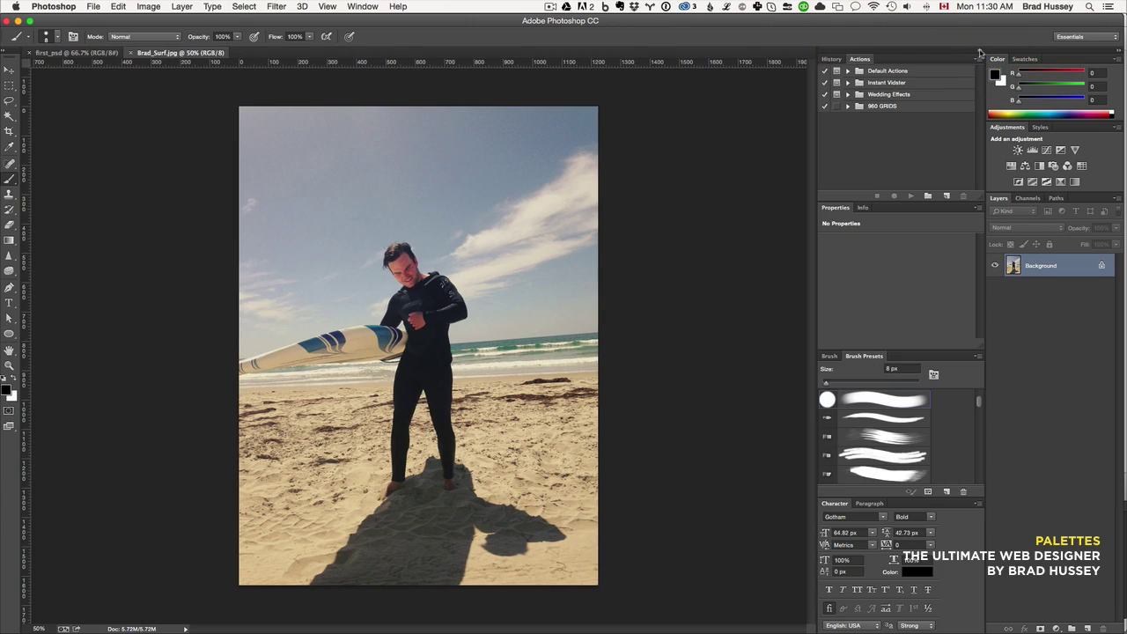
left_click(934, 53)
left_click(981, 53)
left_click(1120, 53)
left_click(1120, 54)
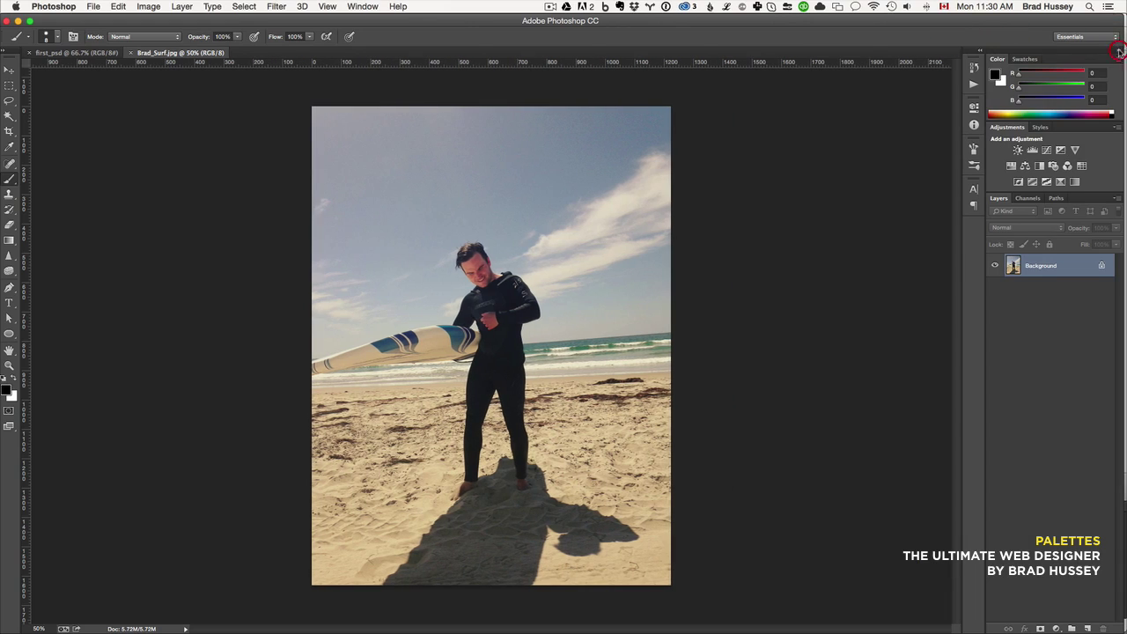
left_click(5, 53)
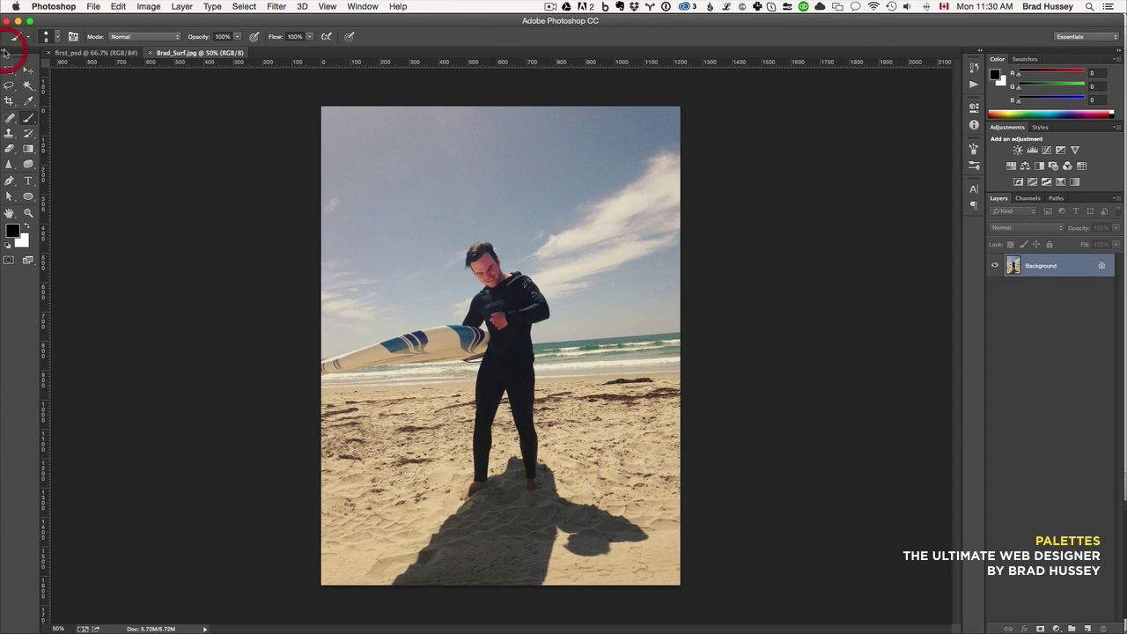
left_click(5, 53)
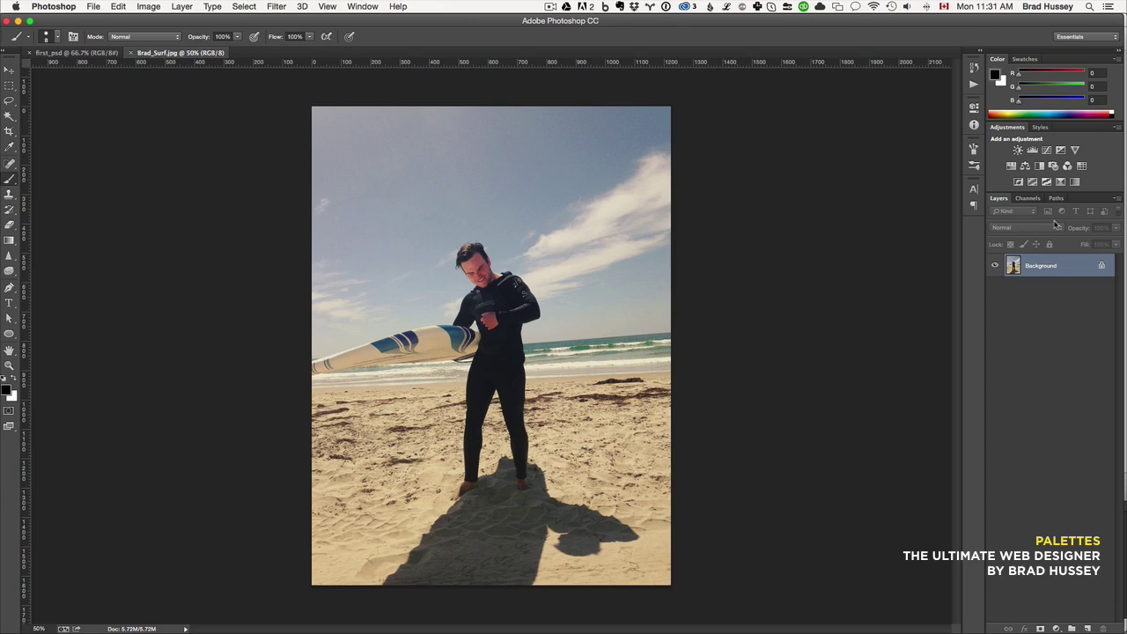
left_click(1004, 203)
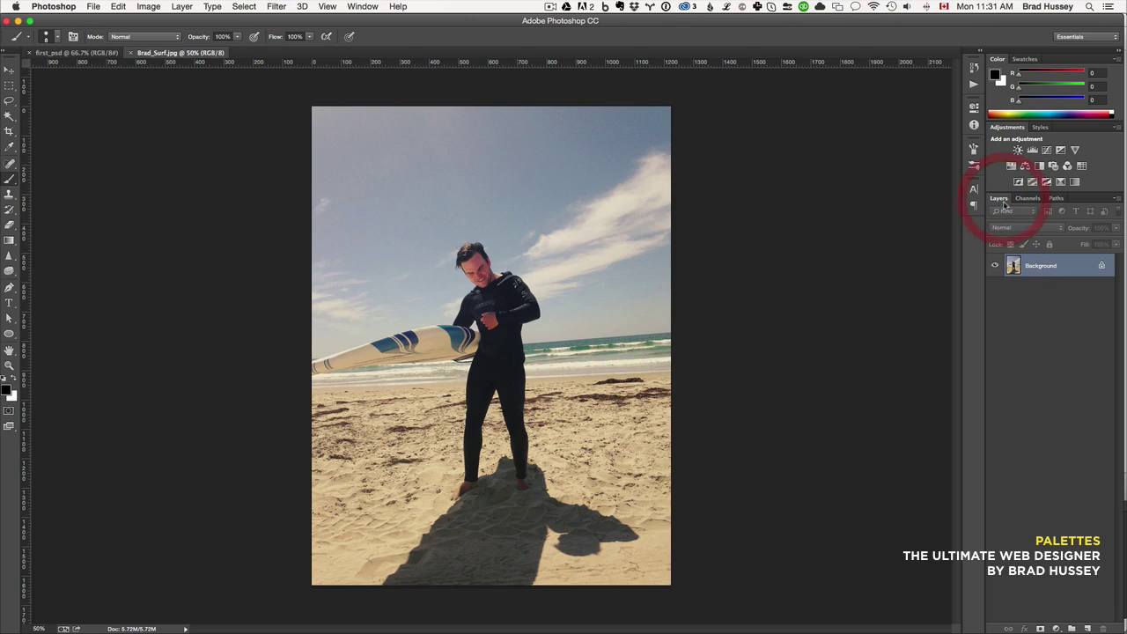
left_click(1064, 290)
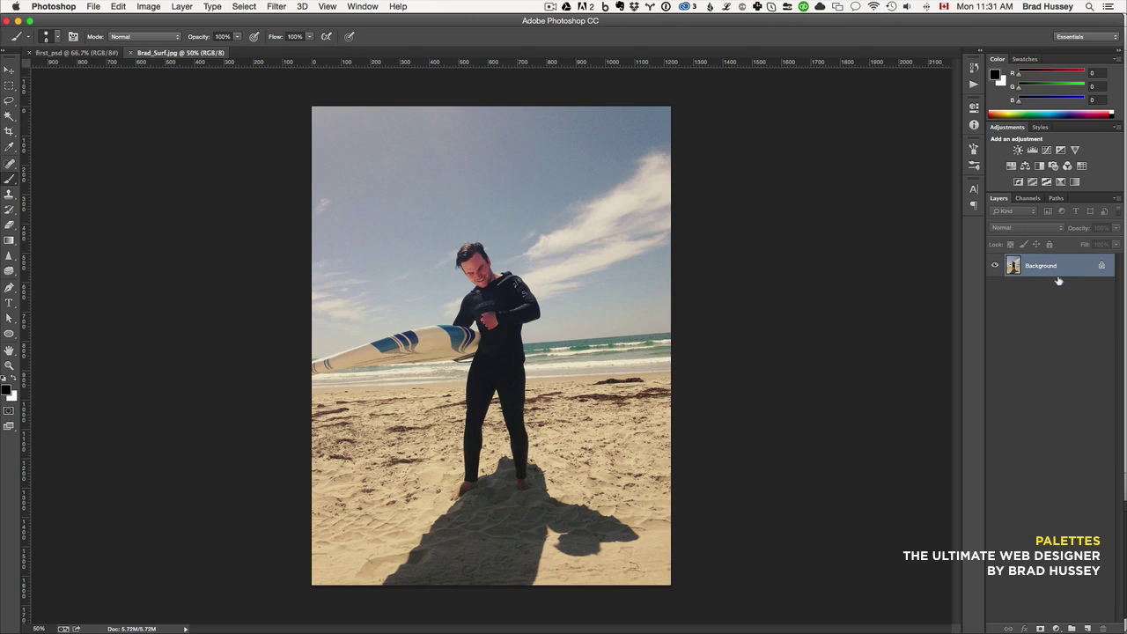
left_click(1059, 304)
Activate the Brush tool and set its brush size to 24 px
left_click(10, 181)
left_click(40, 175)
left_click(58, 38)
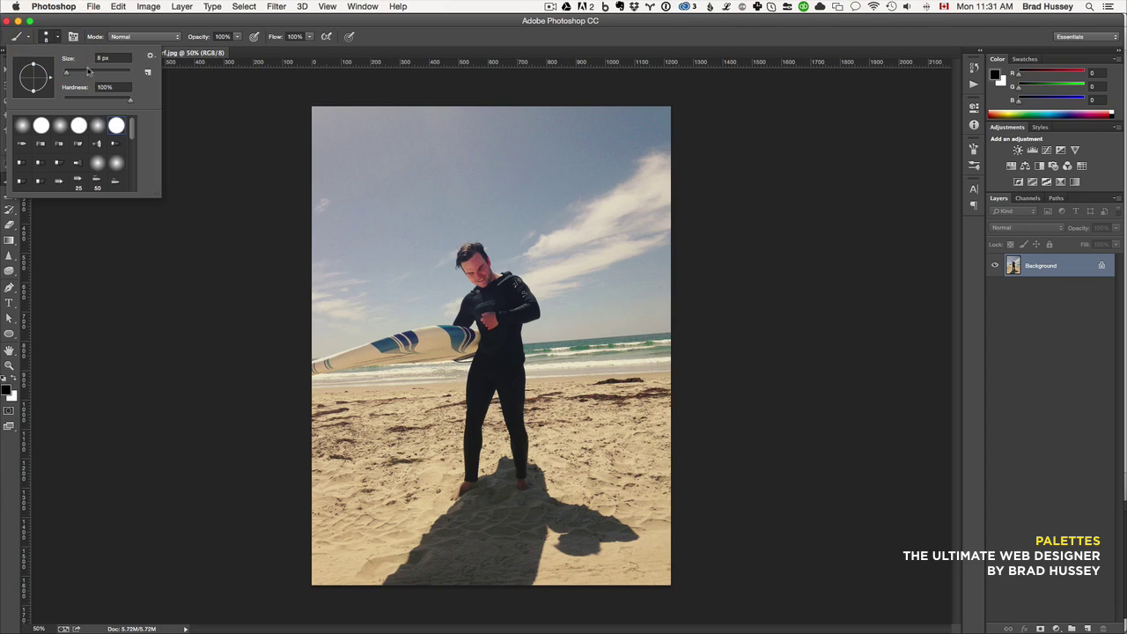
left_click(70, 72)
left_click(65, 39)
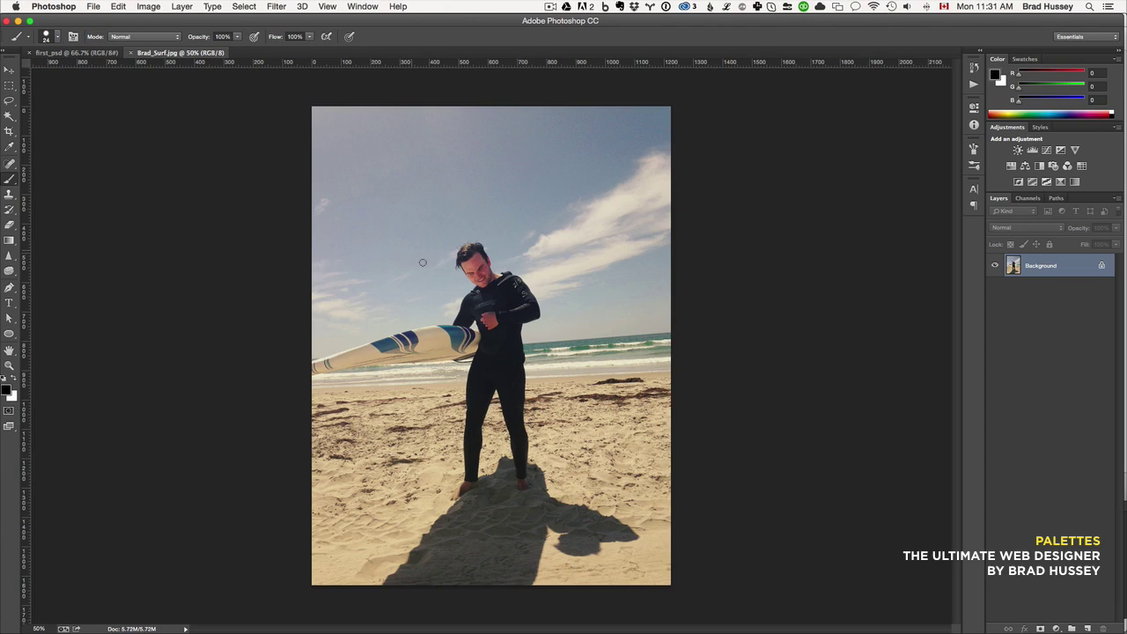
Paint a black outline around the surfer on the Background layer, and undo the stroke
mouse_move(437, 268)
left_mouse_down()
mouse_move(427, 238)
mouse_move(451, 184)
mouse_move(501, 180)
mouse_move(544, 218)
mouse_move(558, 295)
mouse_move(550, 490)
mouse_move(455, 529)
mouse_move(413, 485)
mouse_move(413, 408)
mouse_move(359, 396)
mouse_move(304, 360)
mouse_move(374, 290)
mouse_move(438, 268)
left_mouse_up()
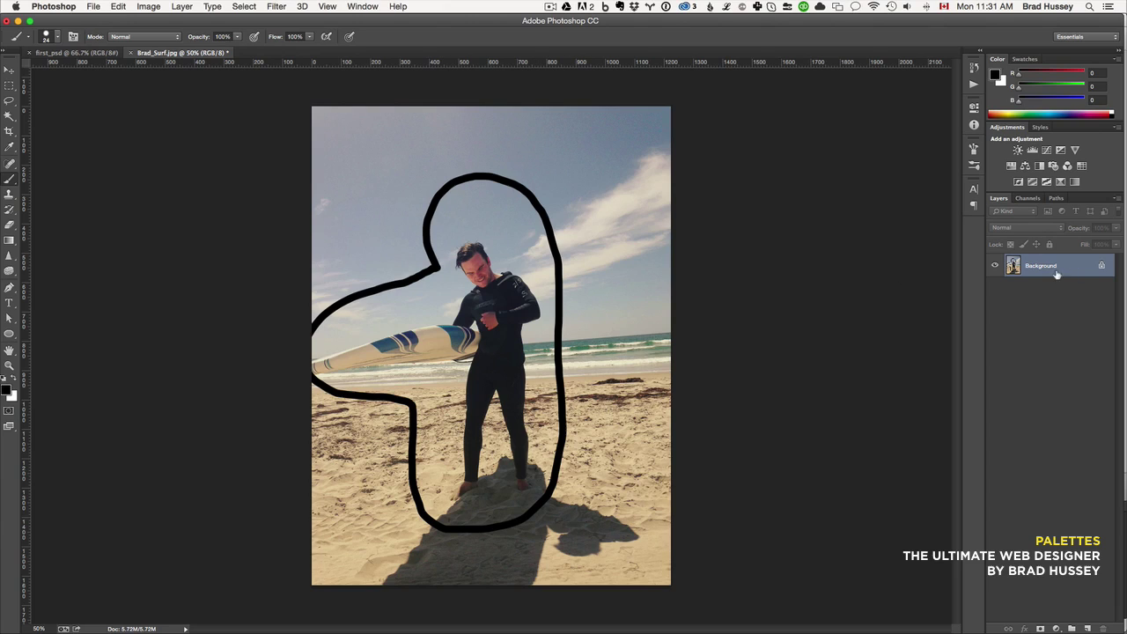
left_click(118, 6)
left_click(123, 42)
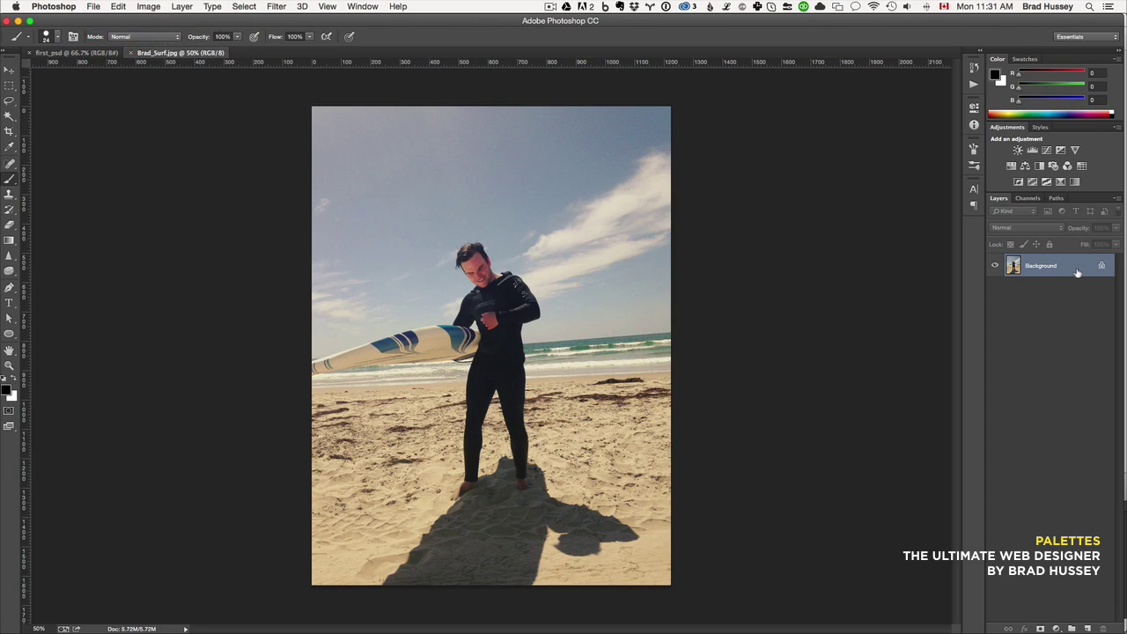
Create a new layer above the Background and paint a black outline around the surfer and surfboard on it
left_click(1089, 628)
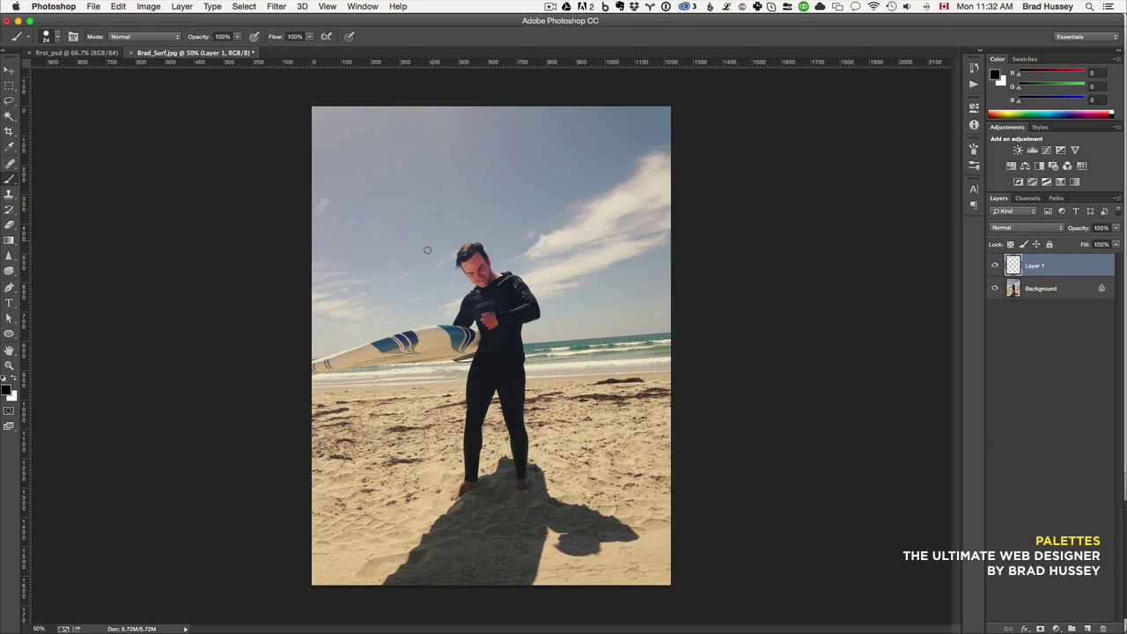
mouse_move(434, 244)
left_mouse_down()
mouse_move(527, 263)
mouse_move(562, 306)
mouse_move(550, 494)
mouse_move(531, 513)
mouse_move(466, 514)
mouse_move(434, 460)
mouse_move(434, 372)
mouse_move(358, 394)
mouse_move(271, 382)
mouse_move(406, 305)
mouse_move(423, 256)
left_mouse_up()
left_click(277, 367)
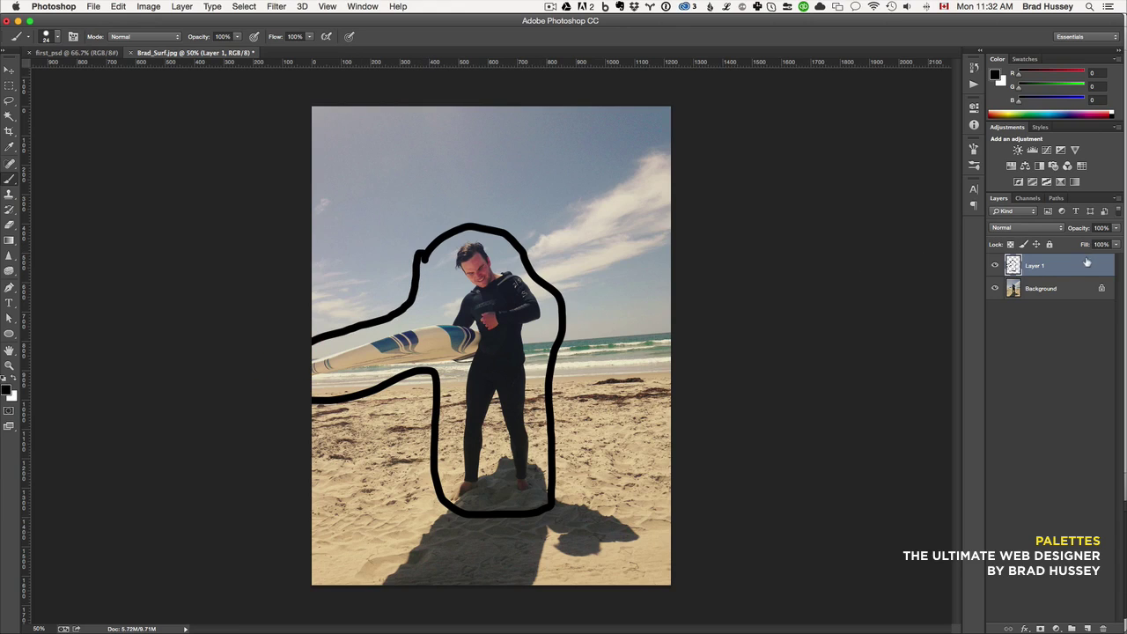
Hide and show Layer 1, and move its painted outline slightly upward with the Move tool
left_click(995, 265)
left_click(995, 265)
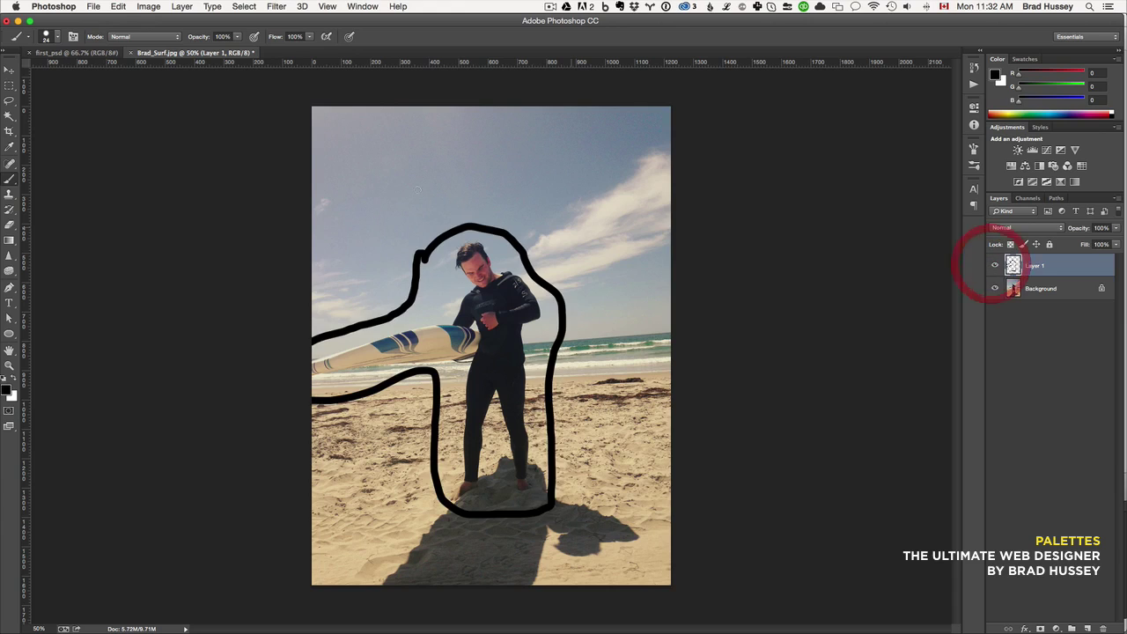
left_click(9, 69)
left_click_drag(426, 248, 418, 259)
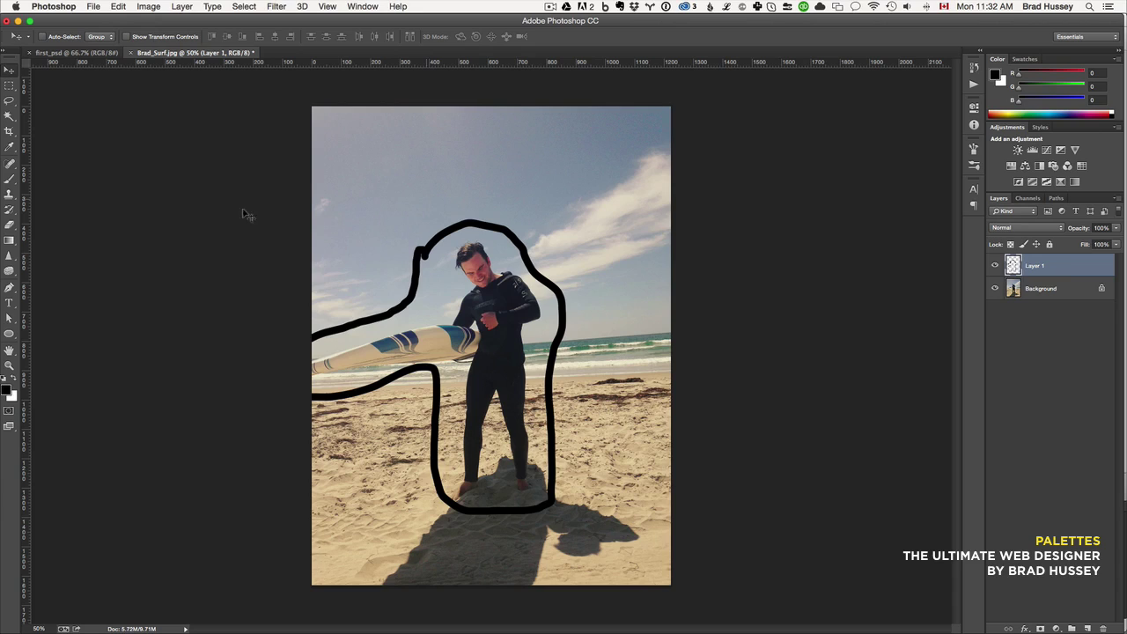
Erase the black outline from Layer 1 with the Eraser tool, and delete the layer
left_click(9, 224)
mouse_move(441, 227)
left_mouse_down()
mouse_move(416, 285)
mouse_move(453, 227)
mouse_move(410, 254)
mouse_move(483, 227)
mouse_move(526, 257)
mouse_move(503, 229)
mouse_move(536, 282)
mouse_move(551, 276)
mouse_move(564, 308)
mouse_move(534, 269)
mouse_move(553, 332)
mouse_move(567, 320)
mouse_move(549, 378)
mouse_move(546, 498)
mouse_move(456, 509)
mouse_move(437, 471)
mouse_move(434, 481)
mouse_move(435, 423)
mouse_move(402, 369)
mouse_move(308, 392)
mouse_move(400, 305)
mouse_move(340, 327)
mouse_move(376, 387)
mouse_move(413, 378)
left_mouse_up()
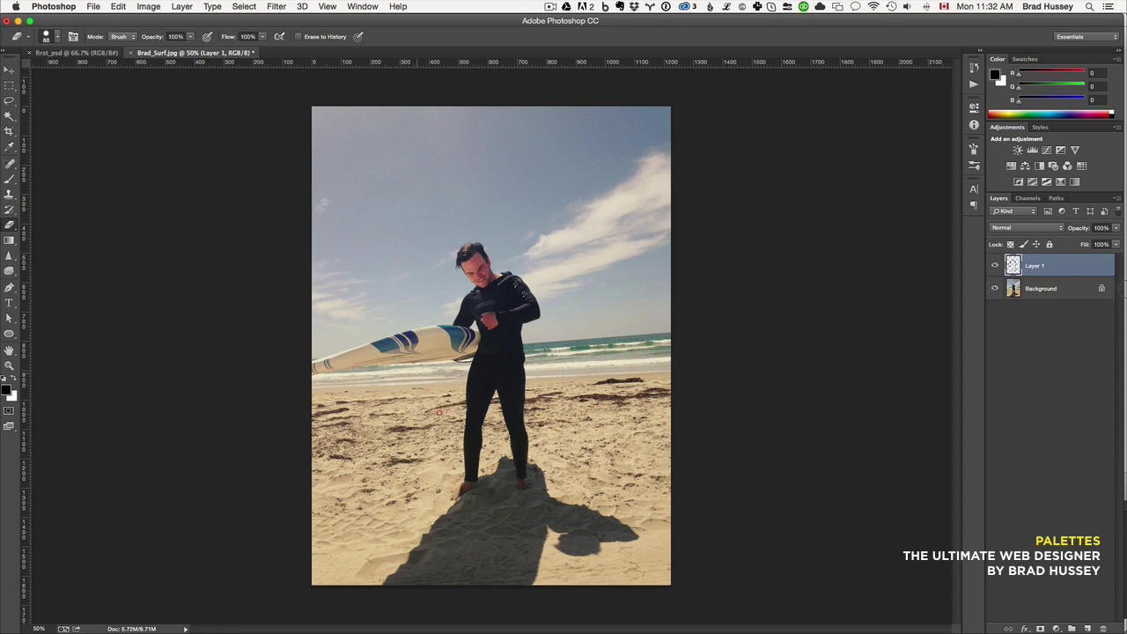
left_click(1052, 269)
key("Delete")
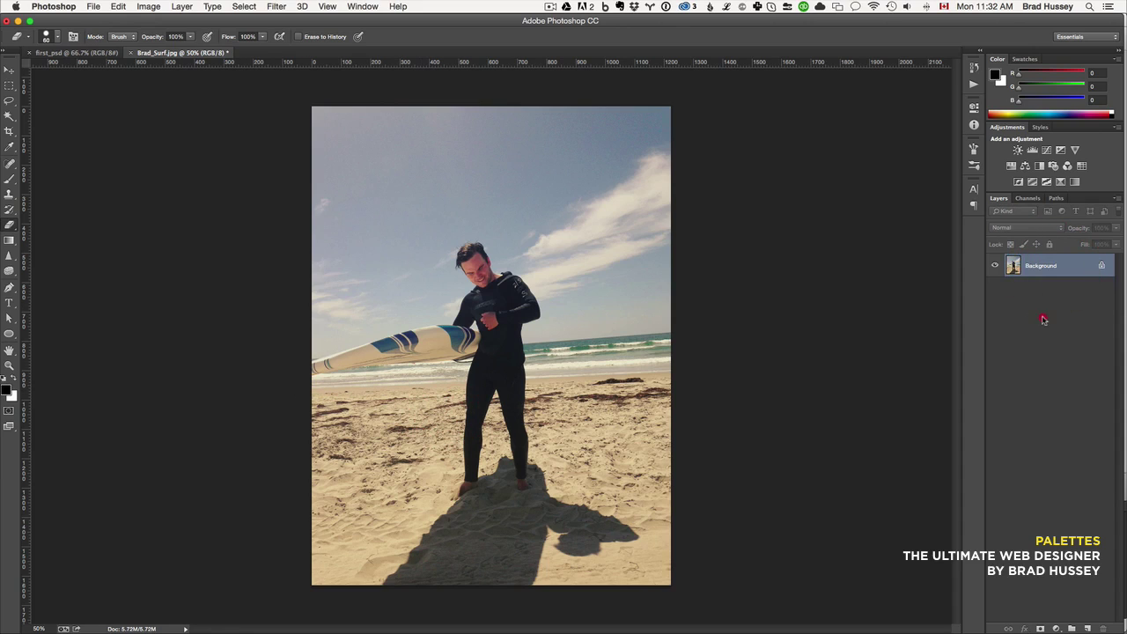
left_click(1044, 320)
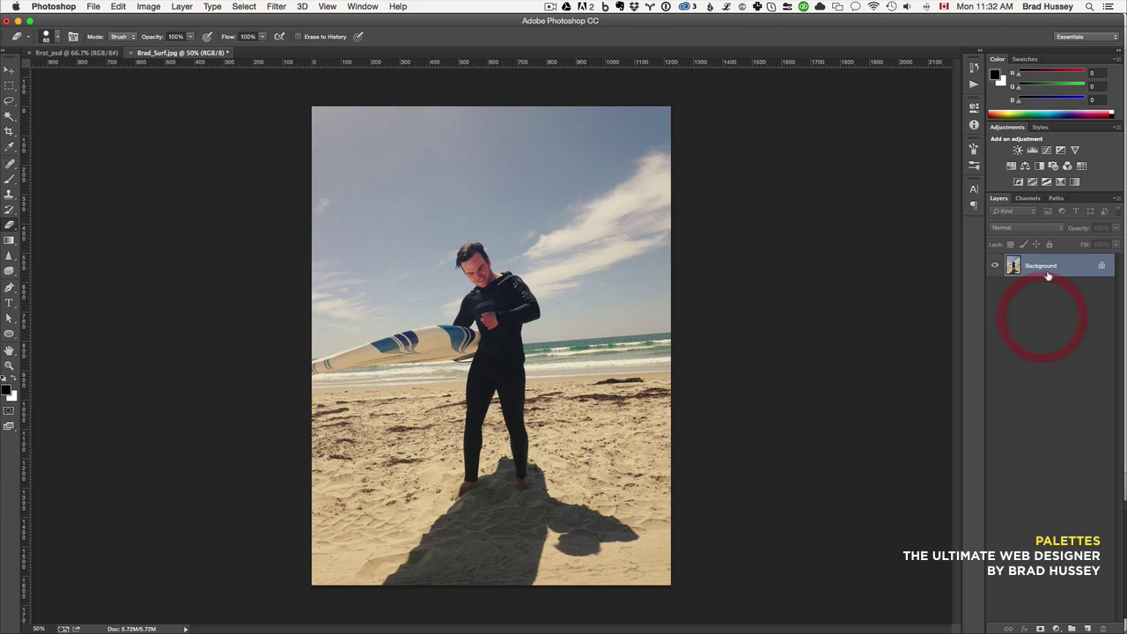
Create a layer group containing two new empty layers and name the group Sky
left_click(1072, 629)
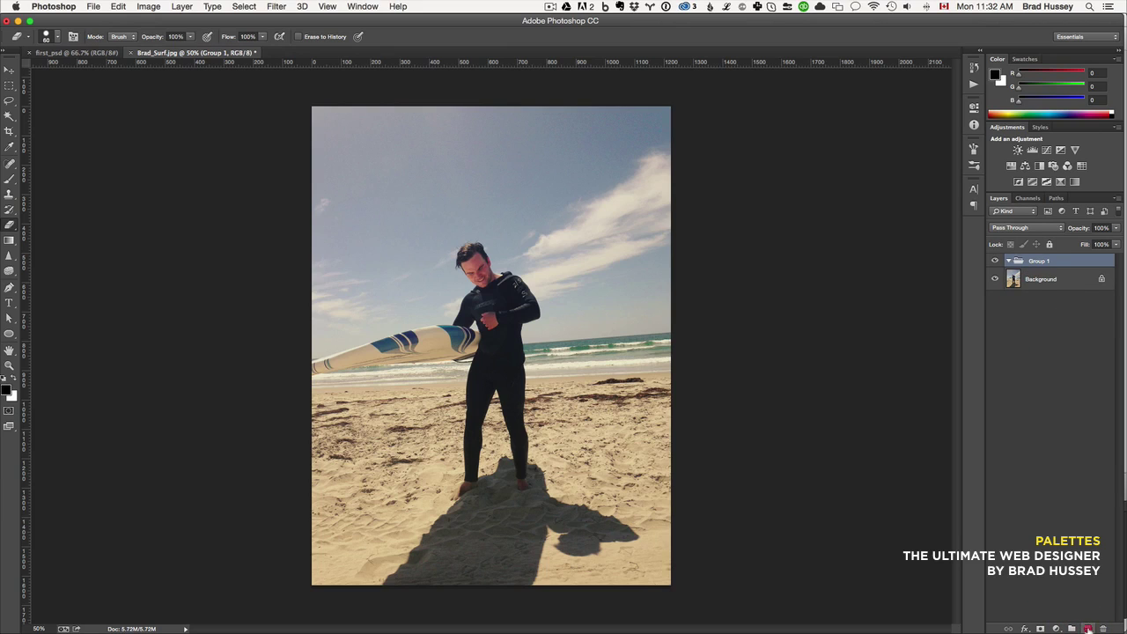
left_click(1088, 628)
left_click(1088, 628)
left_click(1009, 261)
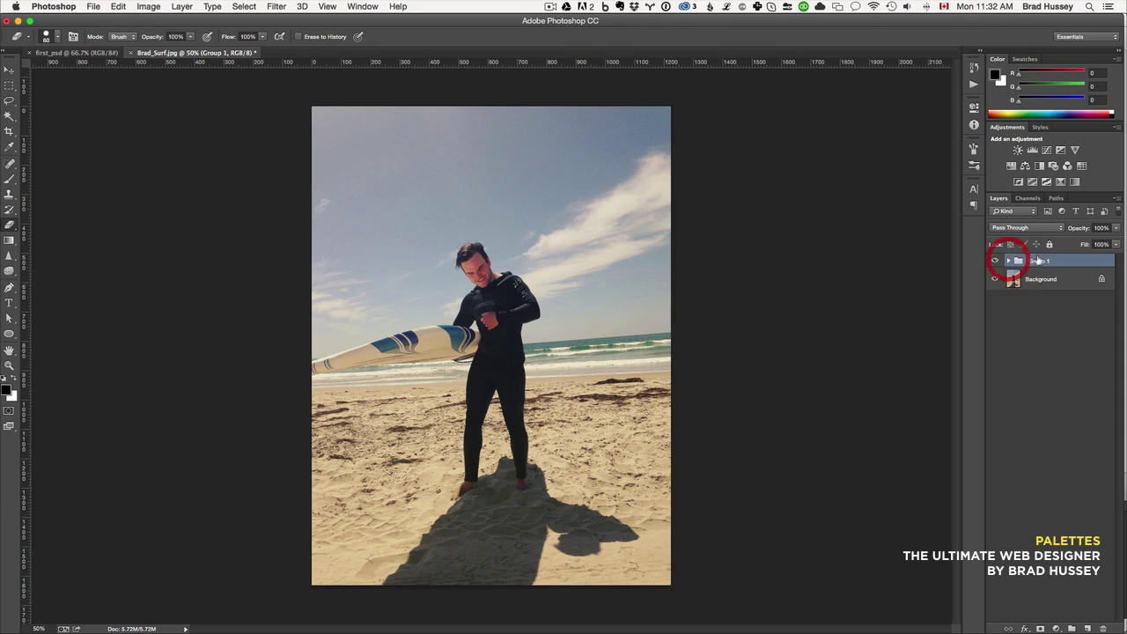
double_click(1039, 260)
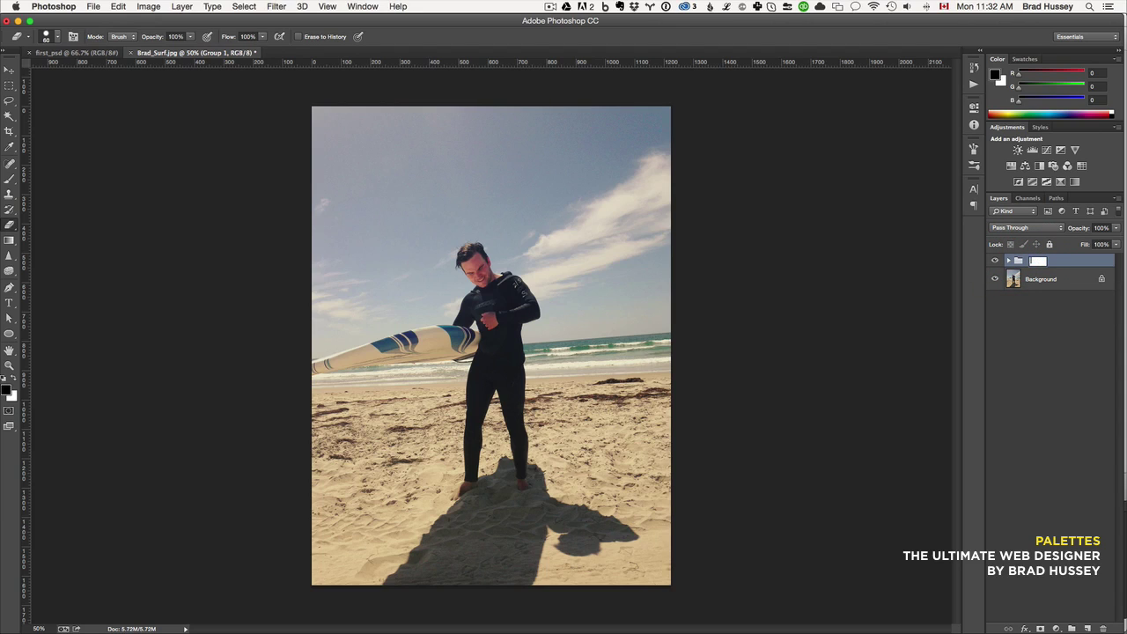
key("Return")
Expand the Sky group to view the two layers inside it, and collapse it again
left_click(1007, 261)
left_click(1050, 279)
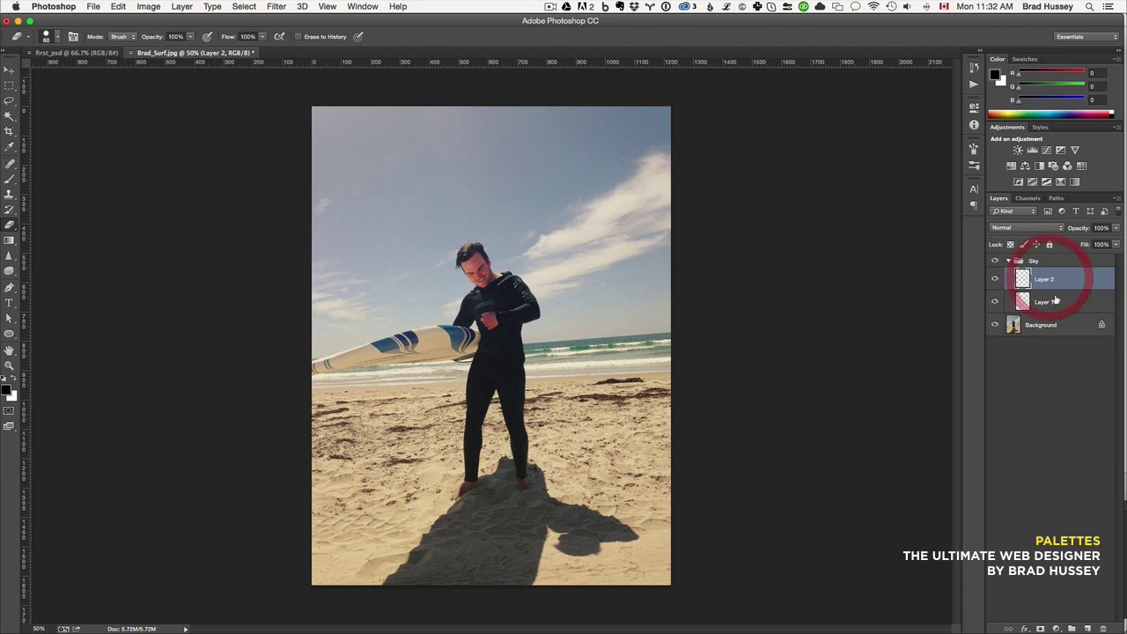
left_click(1052, 297)
left_click(1009, 261)
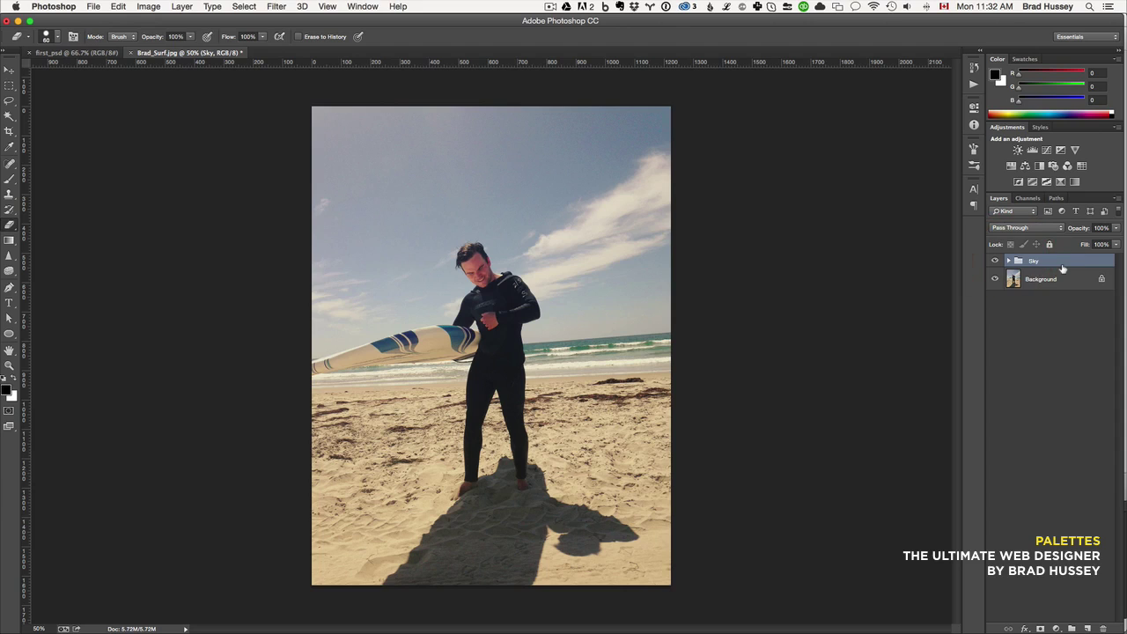
Delete the Sky group together with its layers
left_click(1063, 266)
right_click(1049, 261)
left_click(1082, 362)
left_click(1060, 263)
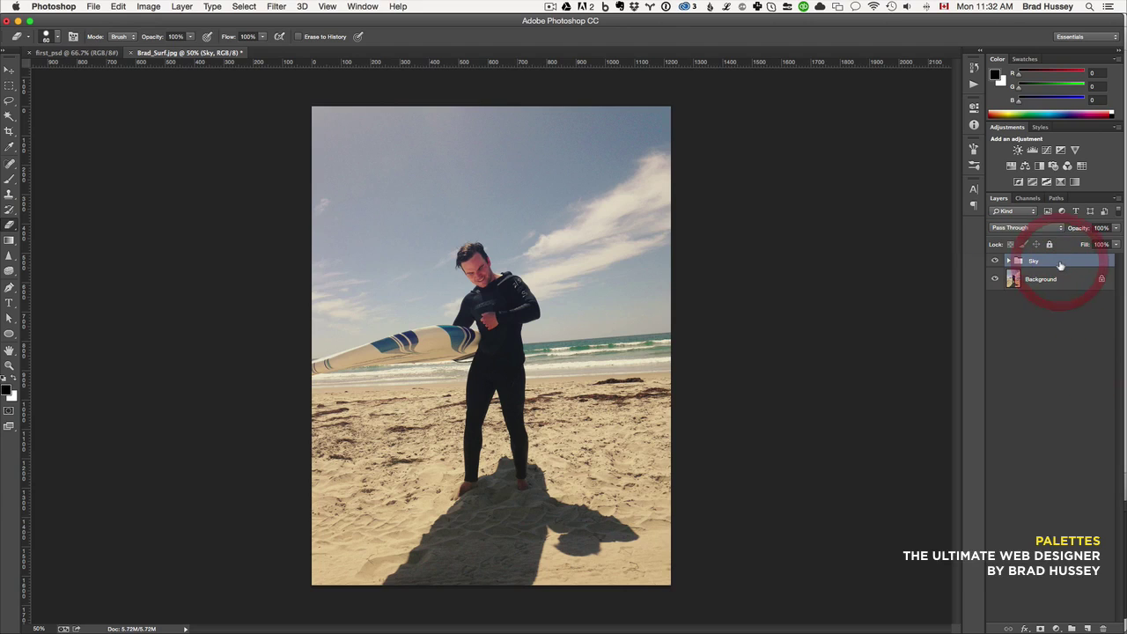
key("Delete")
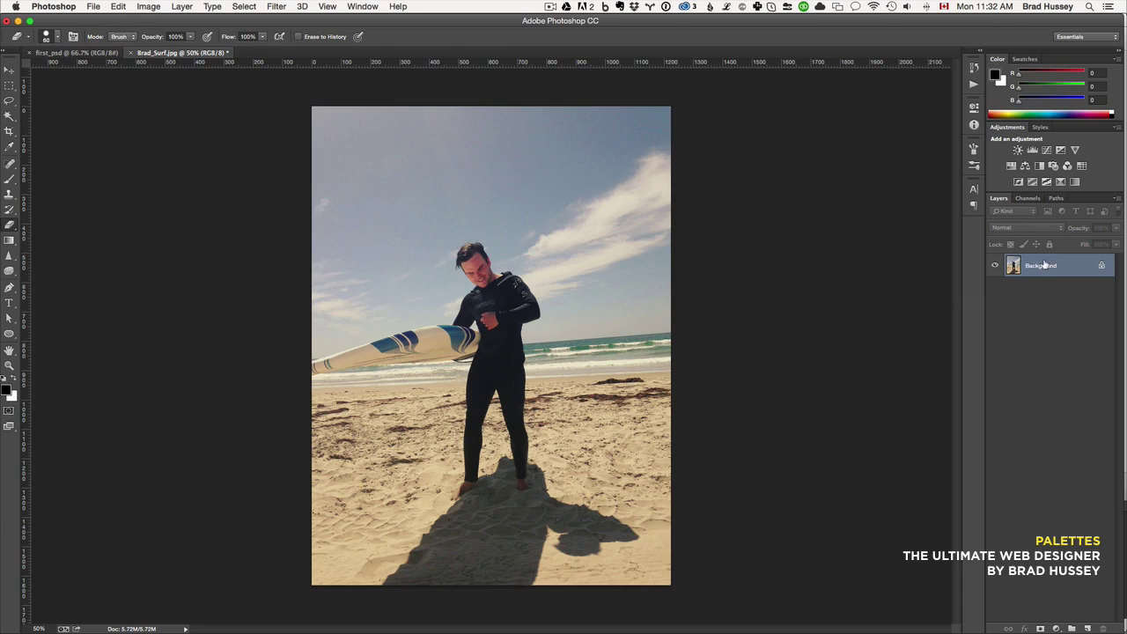
Examine the photo's Red, Green and Blue channels one at a time, and open the Paths palette
left_click(1026, 199)
left_click(1056, 199)
left_click(1032, 199)
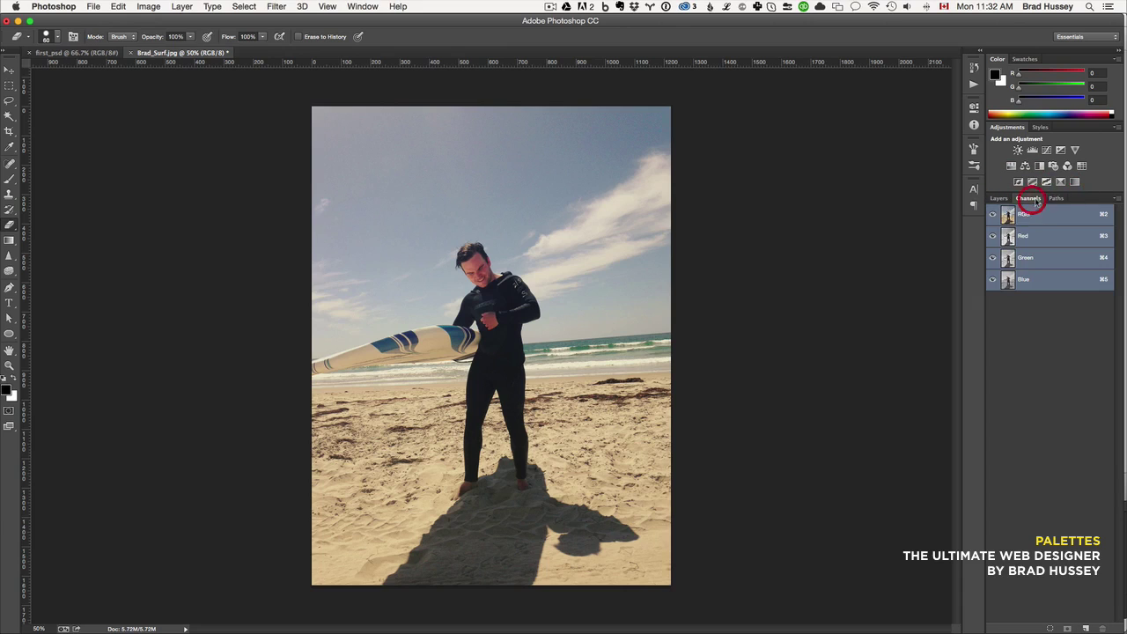
left_click(1046, 215)
left_click(1032, 358)
left_click(1046, 242)
left_click(1046, 257)
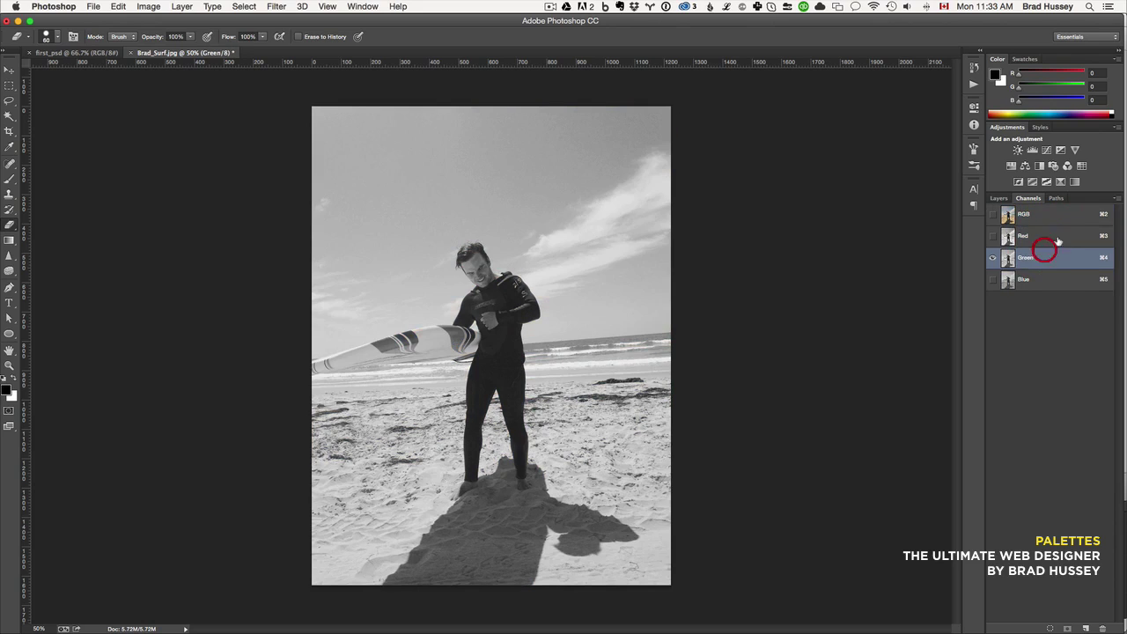
left_click(1053, 280)
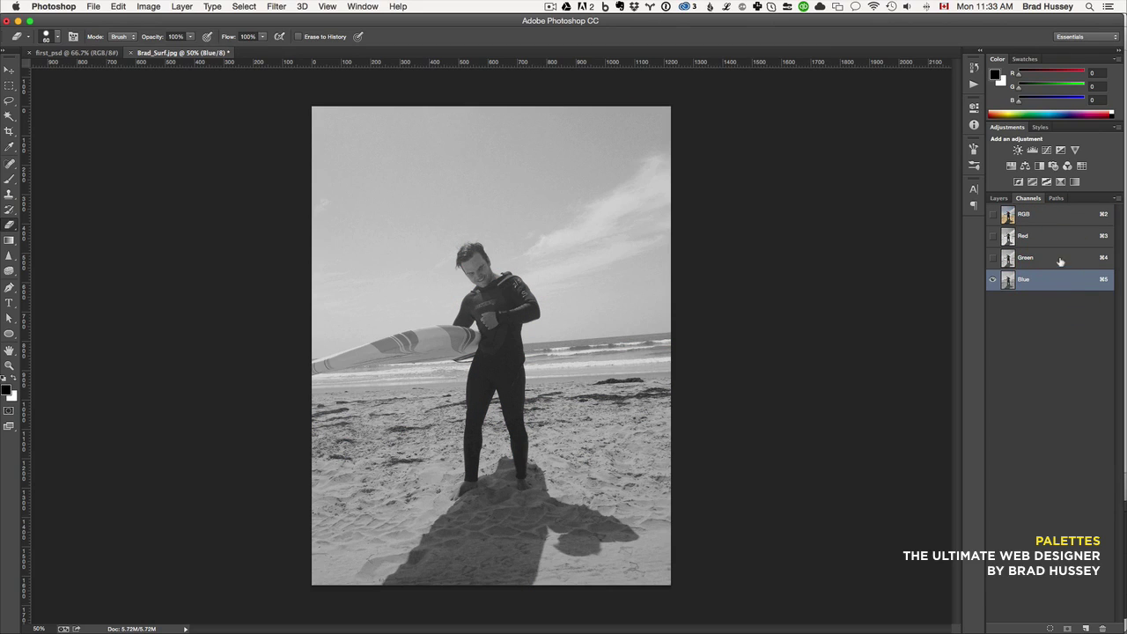
left_click(1059, 258)
left_click(1046, 236)
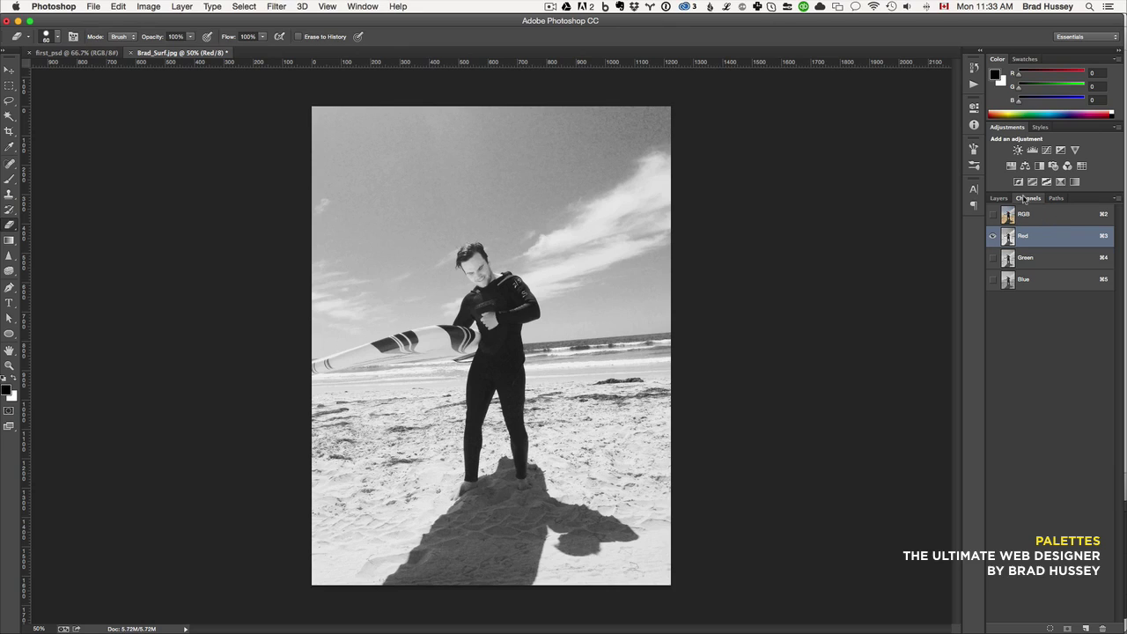
left_click(1062, 201)
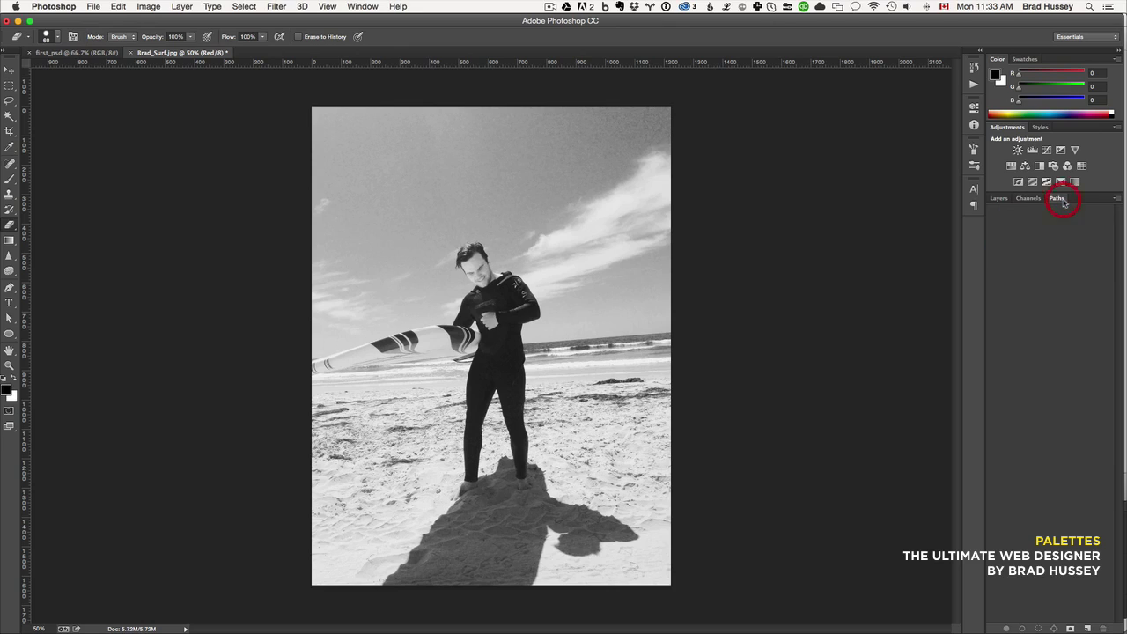
Draw a closed curved path in the sky above the surfer with the Pen tool, and load it as a selection
left_click(8, 209)
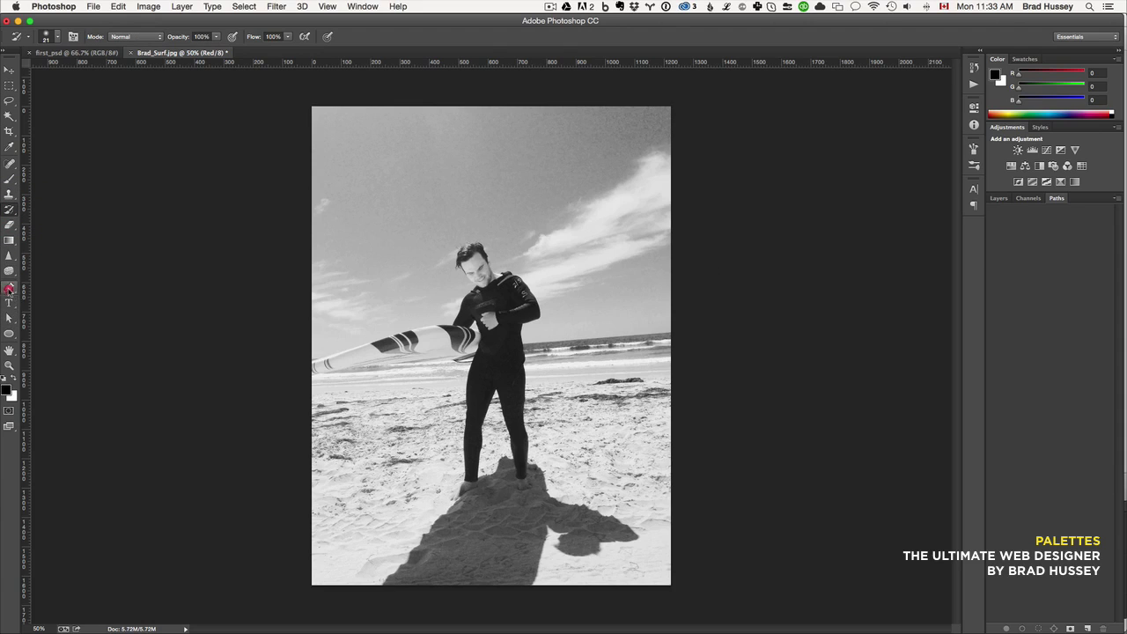
left_click(9, 289)
mouse_move(430, 167)
left_mouse_down()
mouse_move(486, 159)
mouse_move(547, 214)
mouse_move(514, 239)
left_mouse_up()
left_click_drag(479, 248, 430, 218)
left_click_drag(432, 205, 432, 181)
left_click(430, 167)
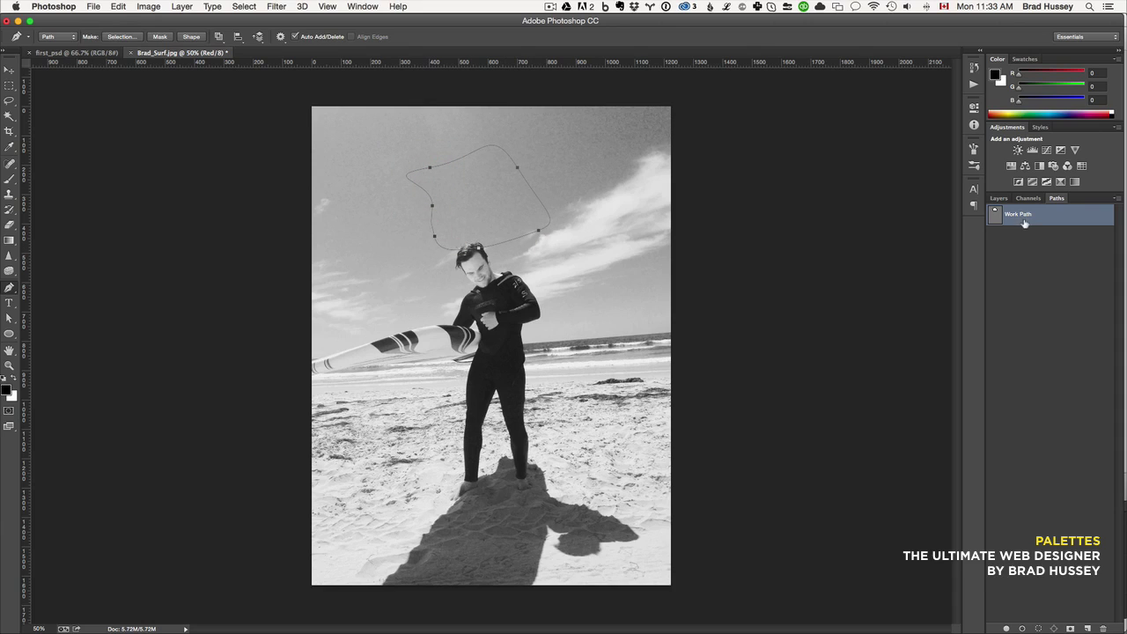
left_click(998, 218, "super")
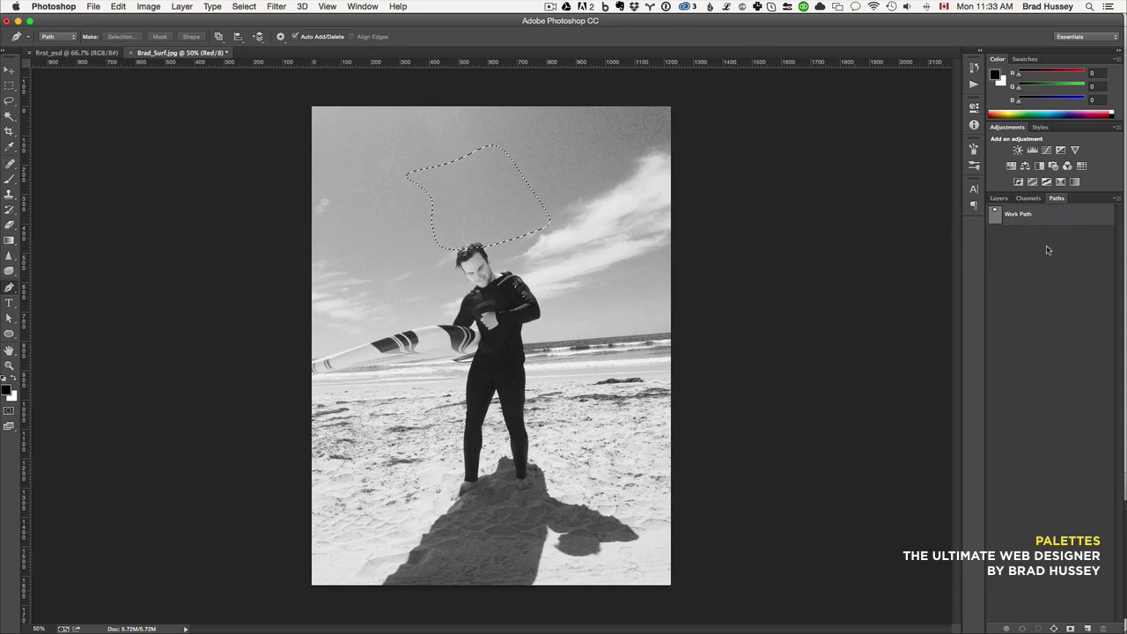
Delete the work path and clear the selection
left_click(1044, 219)
key("Delete")
key("super+d")
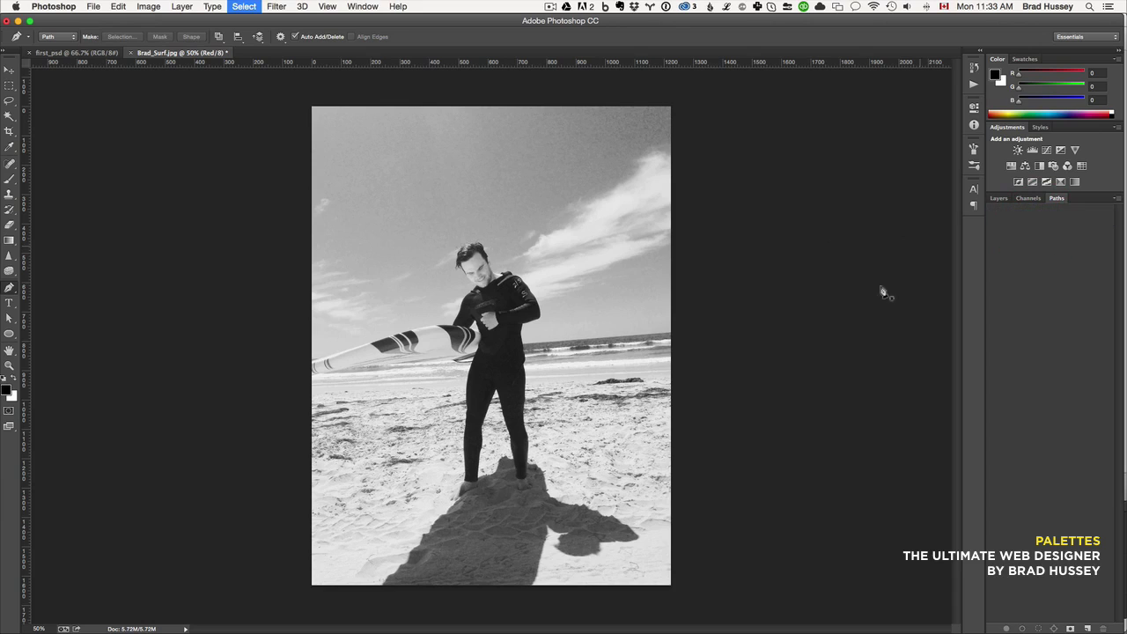
Restore the full-color RGB composite in the Channels palette and return to the Layers palette
left_click(1028, 198)
left_click(992, 214)
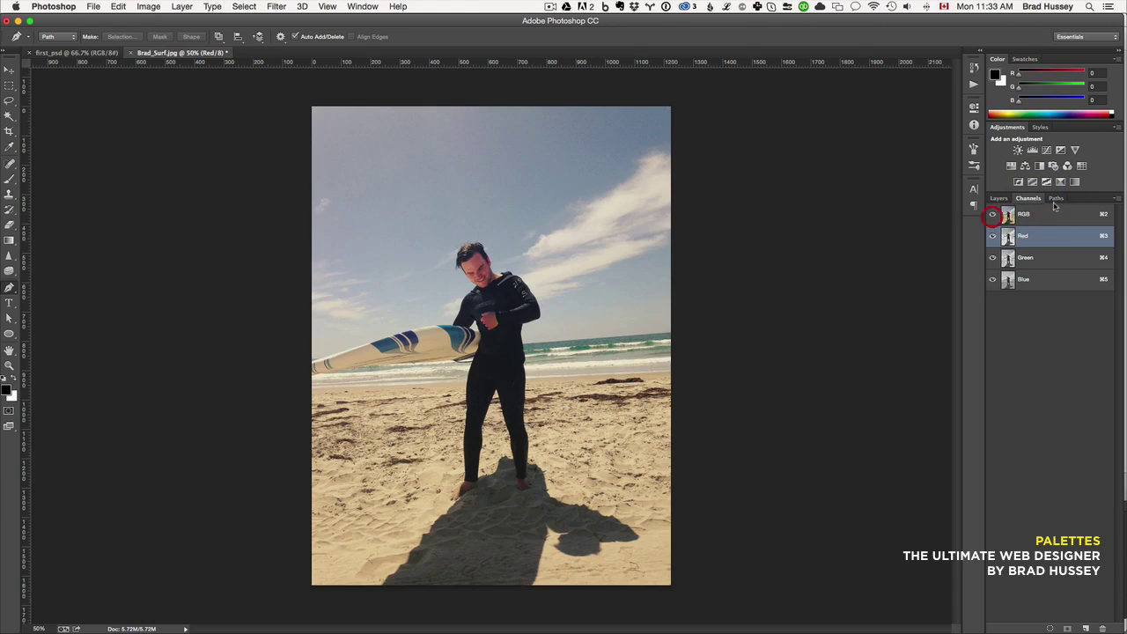
left_click(999, 198)
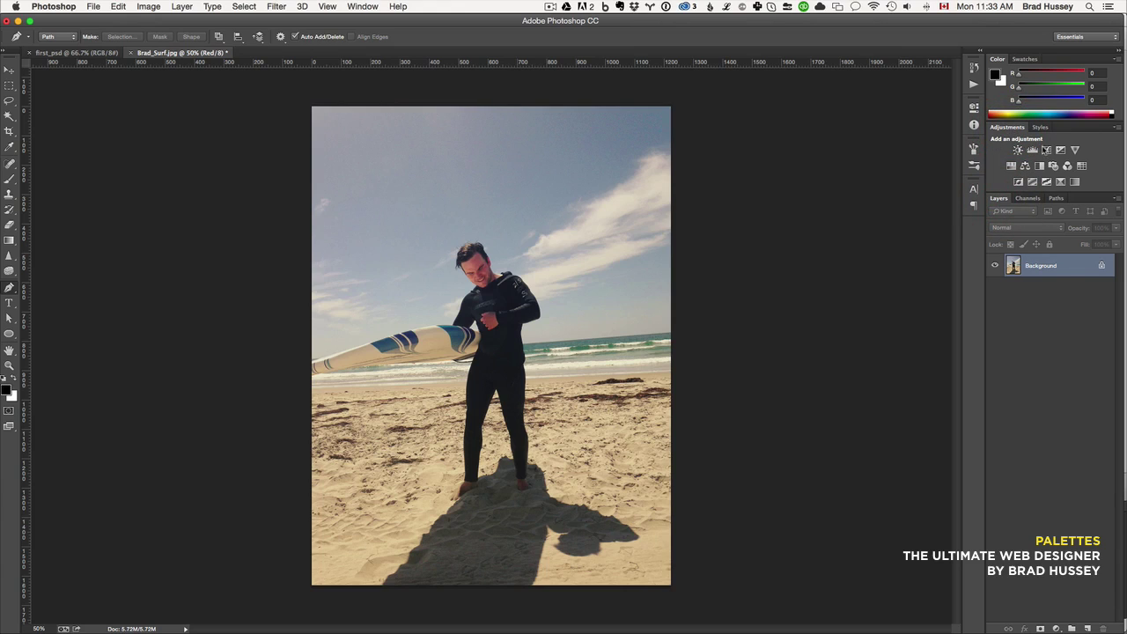
Add a Brightness/Contrast adjustment layer with brightness 51 and contrast 41, and reopen its properties after a look at the expanded palette column
left_click(1018, 150)
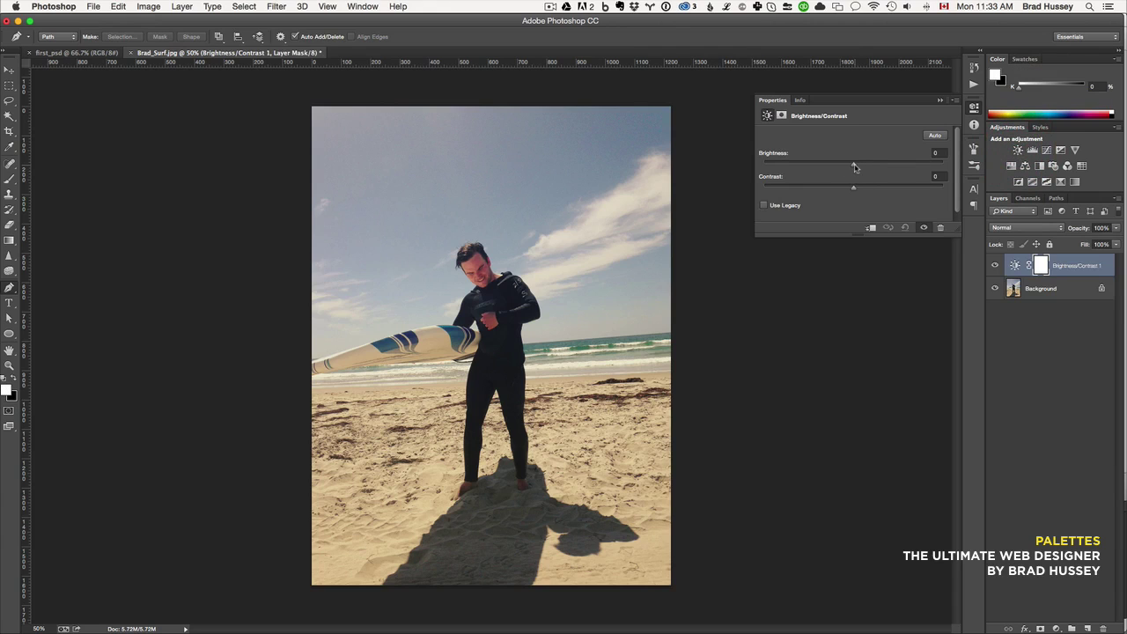
left_click_drag(862, 167, 890, 190)
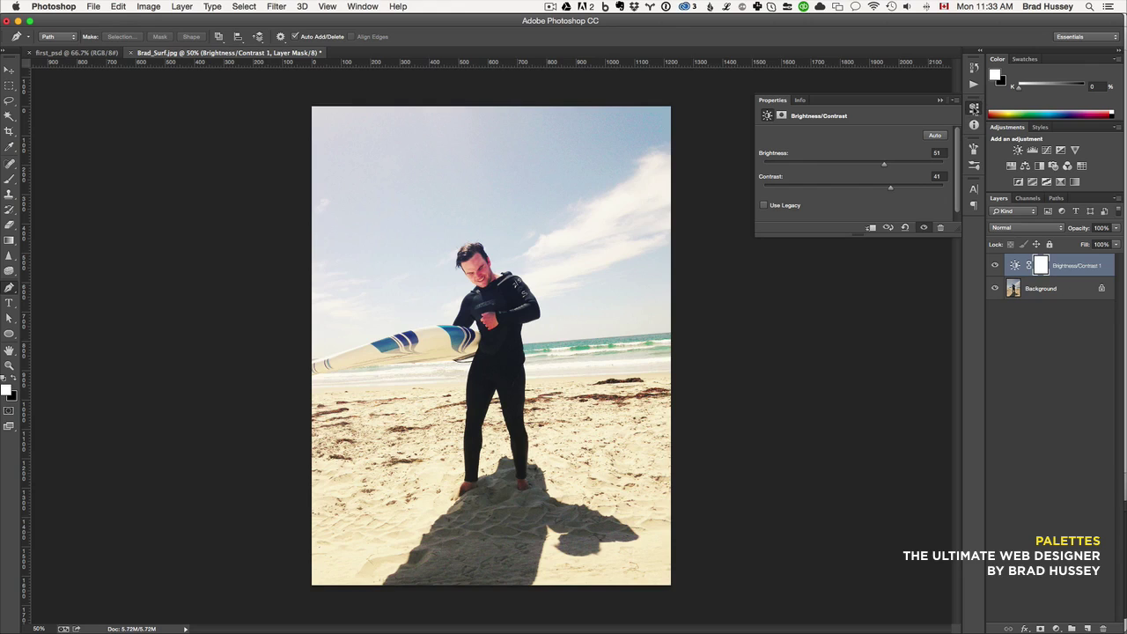
left_click(978, 50)
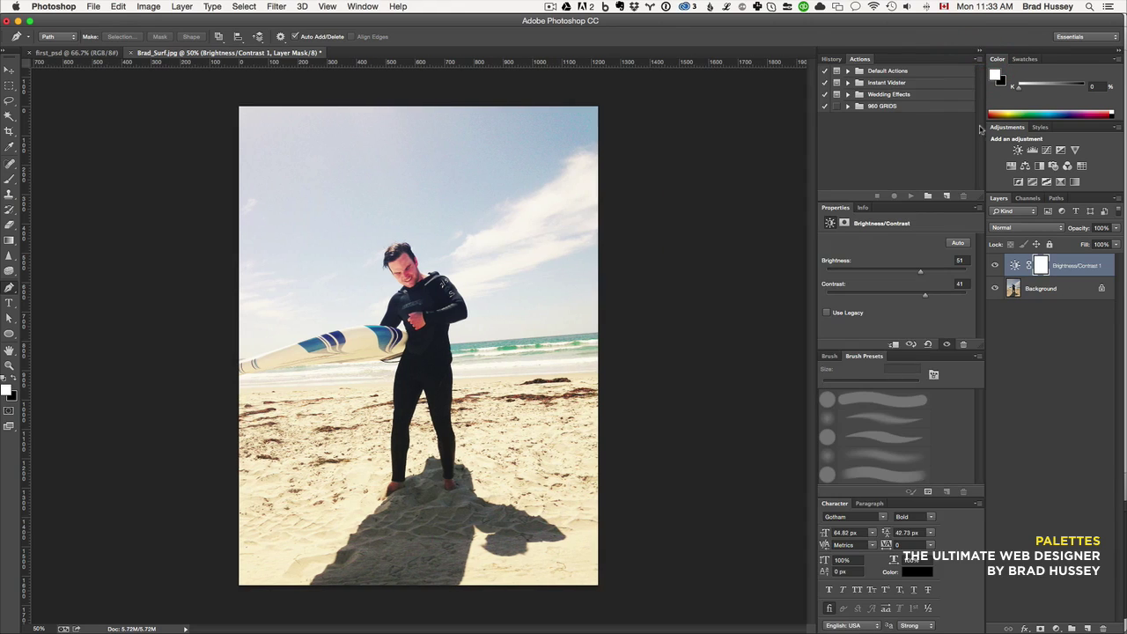
left_click(978, 50)
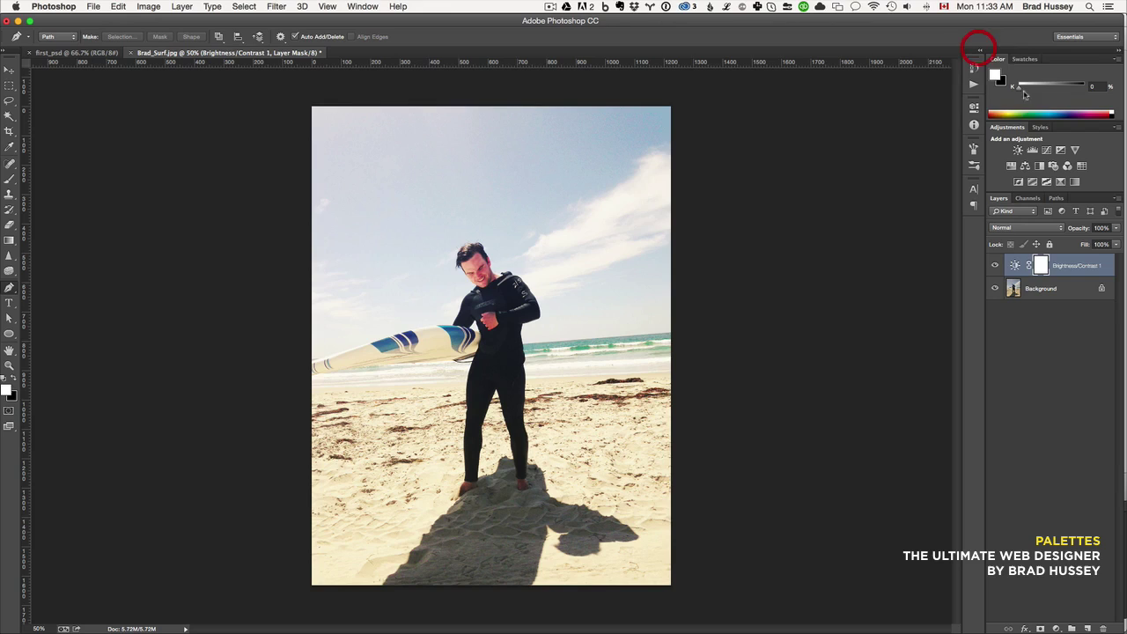
left_click(974, 109)
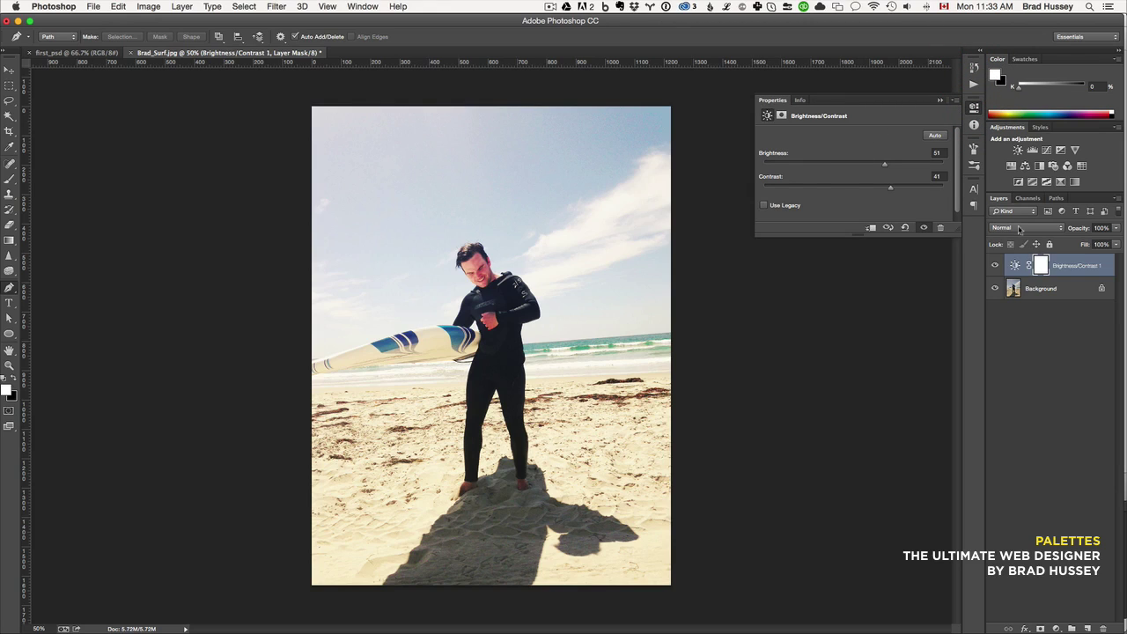
Compare the photo with and without the Brightness/Contrast adjustment by toggling that layer's visibility, and close its properties
left_click(1039, 289)
left_click(1067, 266)
left_click(994, 266)
left_click(995, 266)
left_click(994, 266)
left_click(994, 266)
left_click(974, 108)
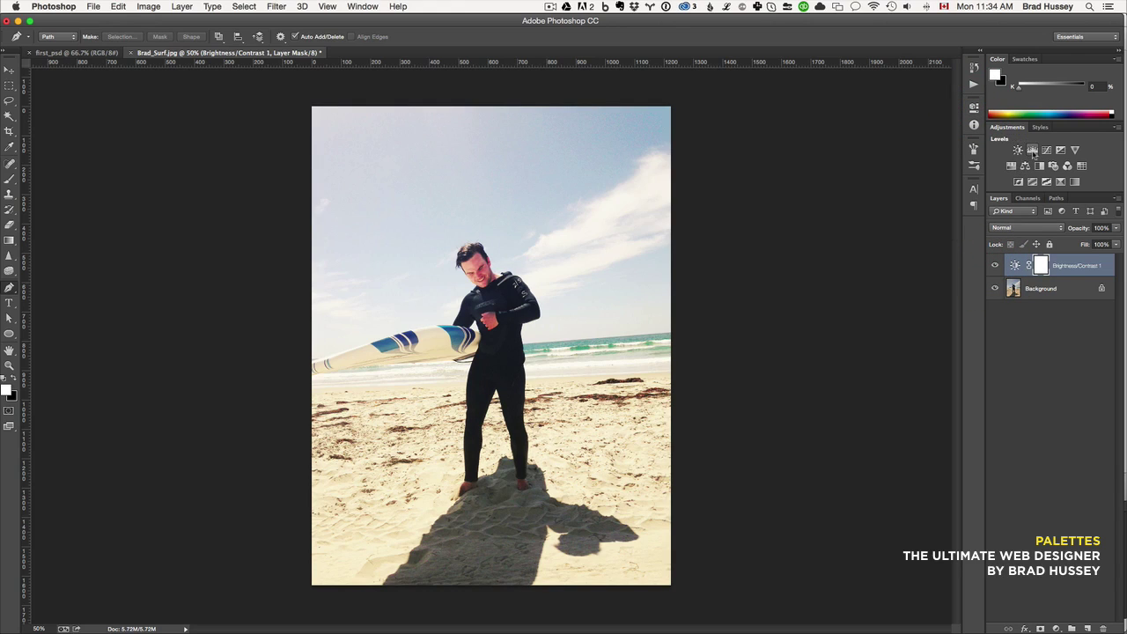
Add a Levels adjustment layer, move the black and white points inward, brighten the midtones, and compare the photo with and without it
left_click(1032, 151)
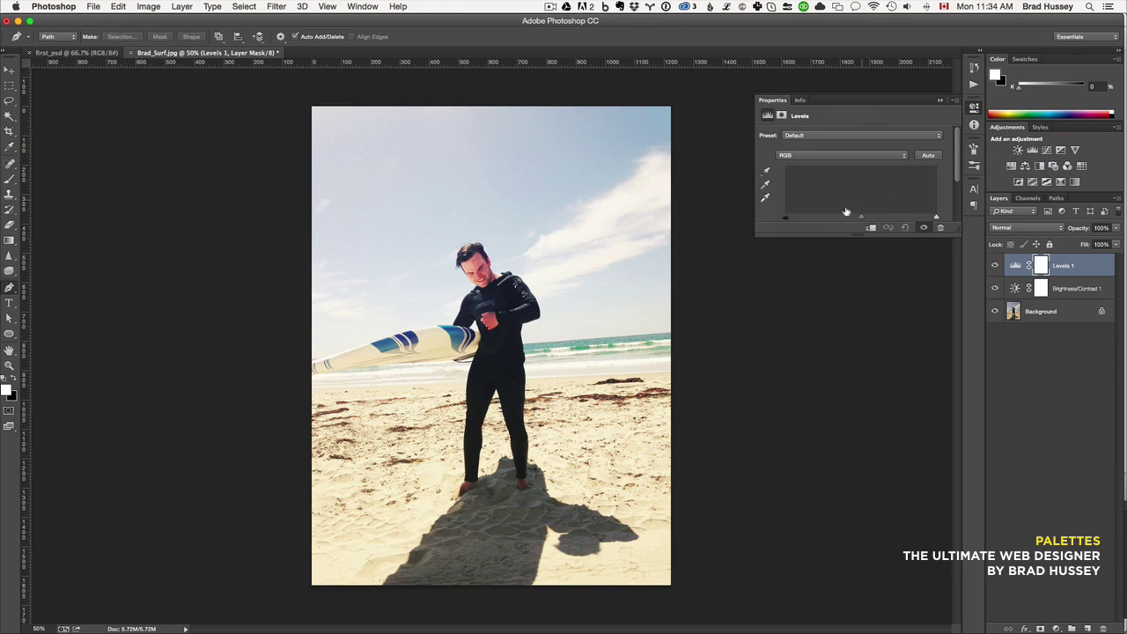
left_click_drag(789, 220, 797, 220)
left_click_drag(937, 217, 934, 218)
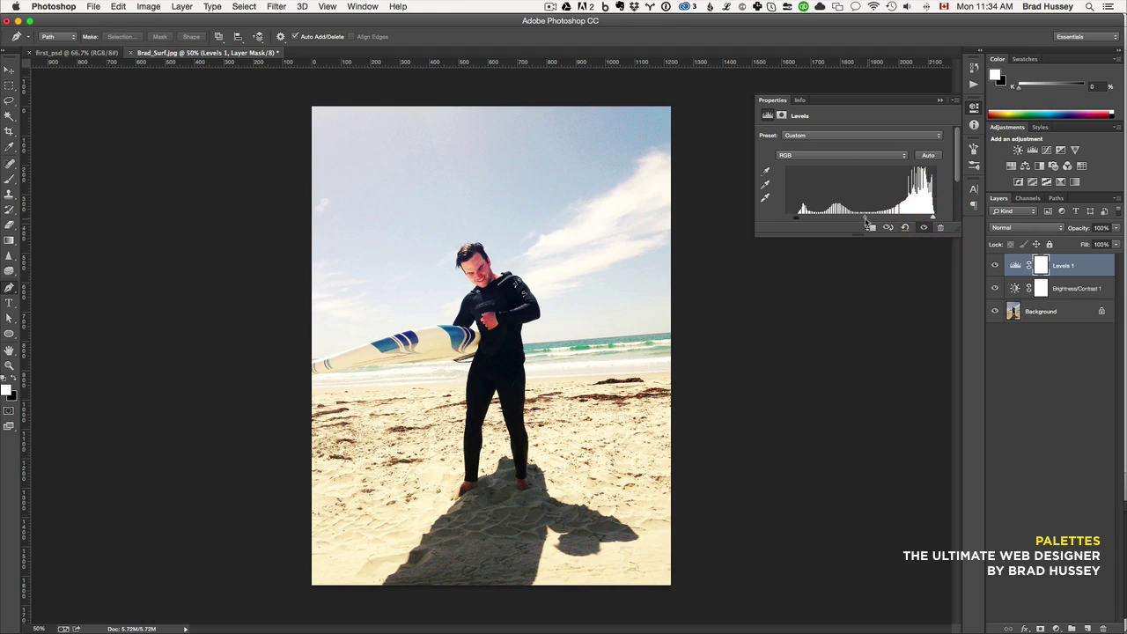
mouse_move(865, 218)
left_mouse_down()
mouse_move(881, 219)
mouse_move(859, 219)
left_mouse_up()
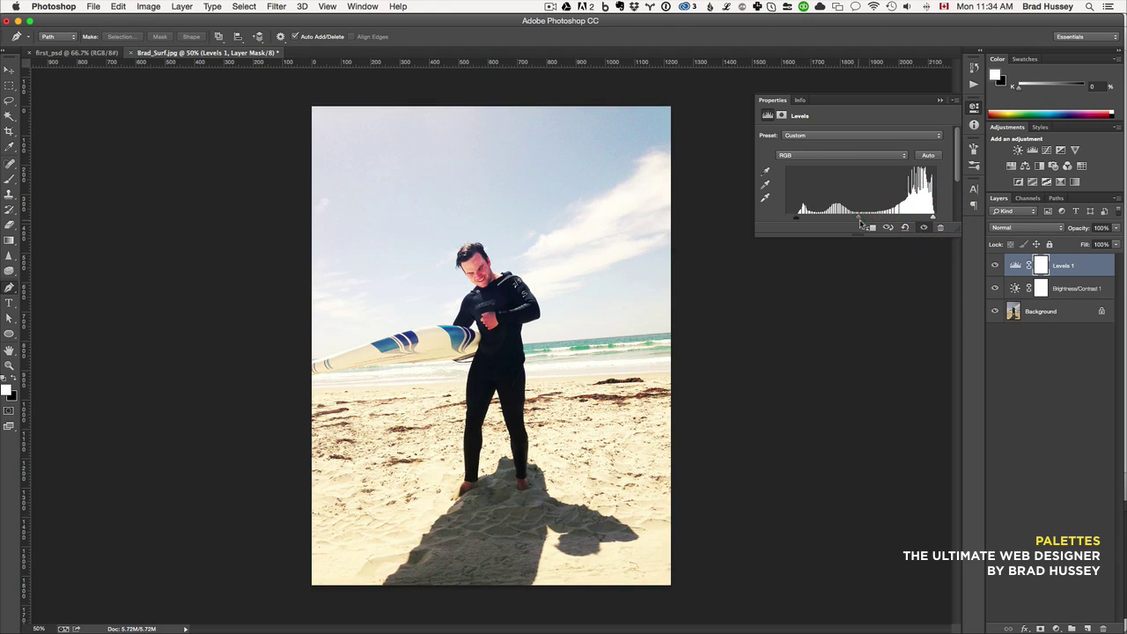
left_click(974, 108)
left_click(994, 266)
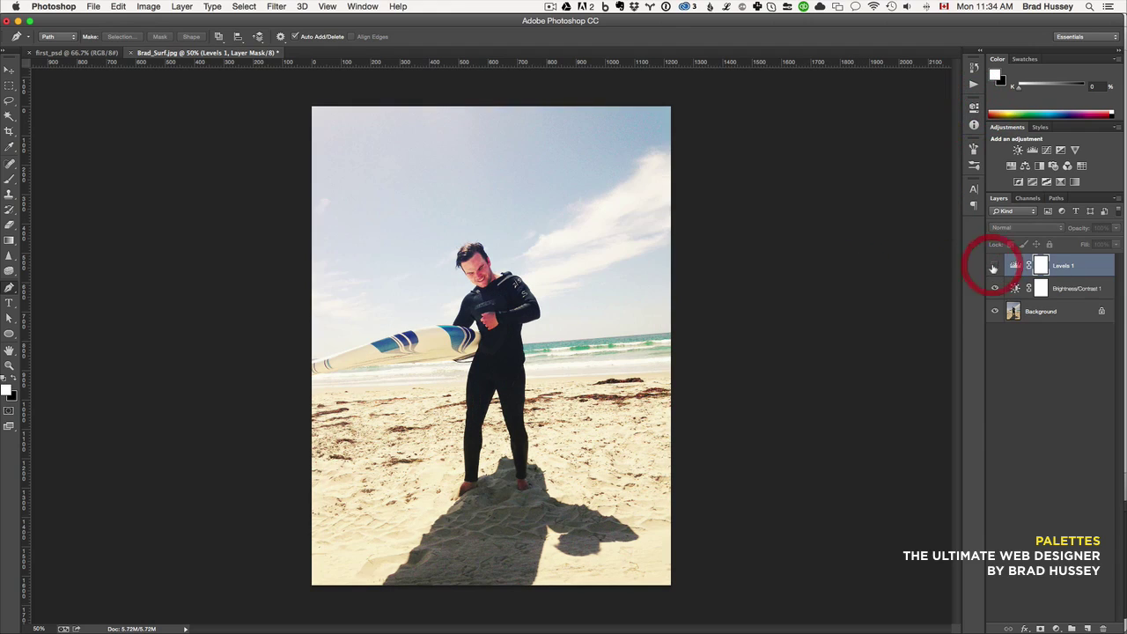
left_click(994, 266)
Delete the Levels and Brightness/Contrast adjustment layers, leaving only the Background layer
left_click(1083, 268)
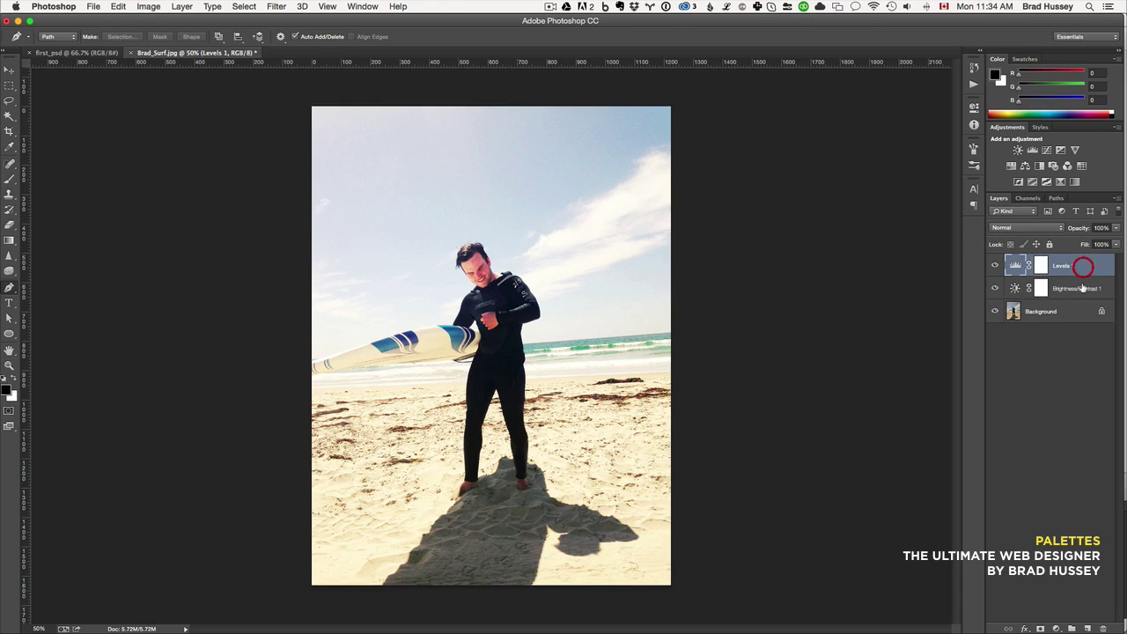
left_click(1082, 287)
left_click(1085, 273)
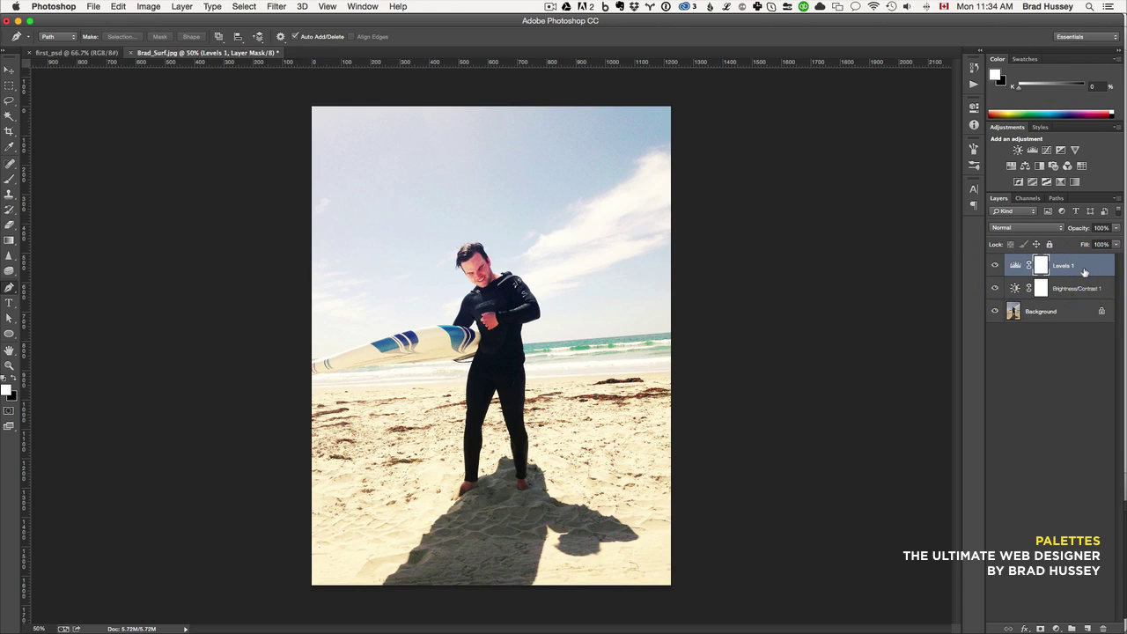
key("Delete")
key("Delete")
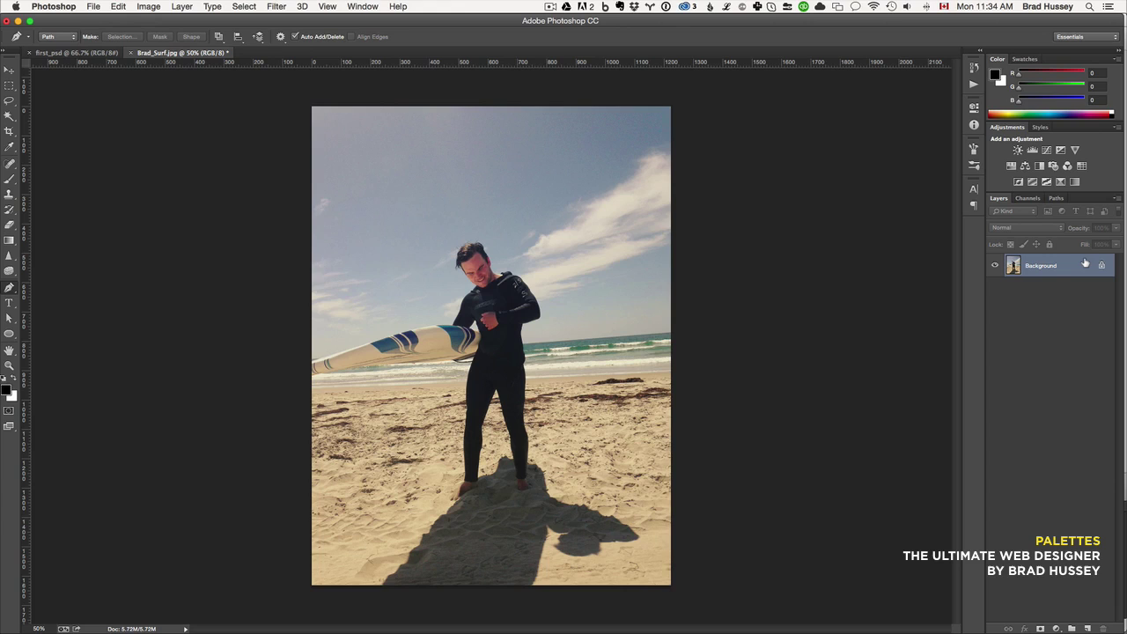
Set the foreground color to a dark red, RGB 182, 13, 13, in the Color Picker, and return to the Pen tool
left_click(997, 75)
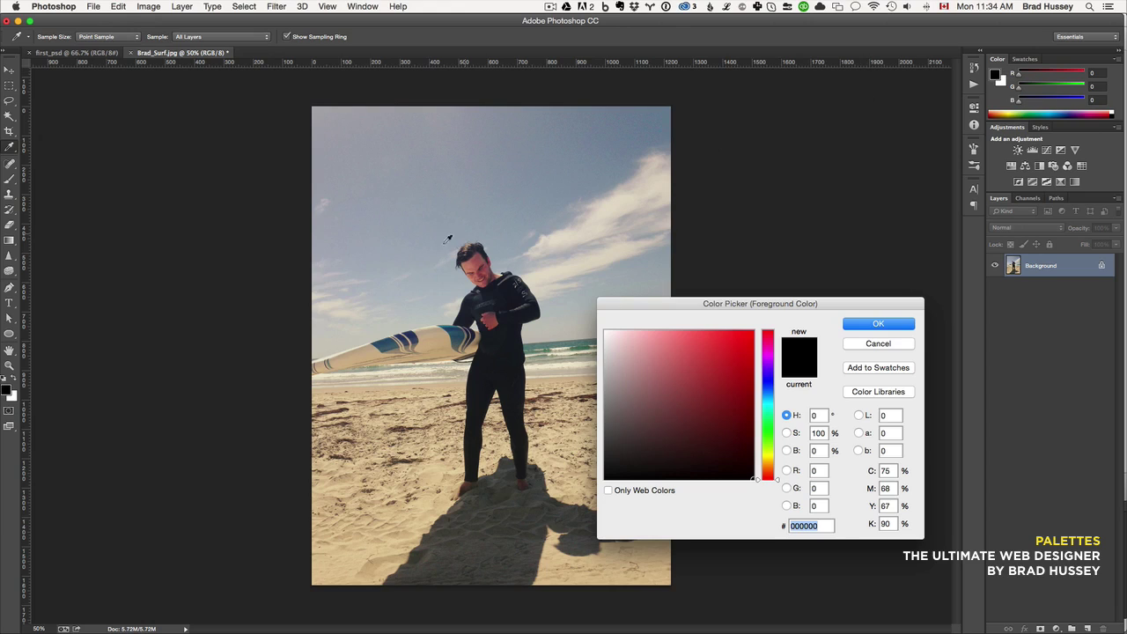
left_click_drag(776, 306, 756, 264)
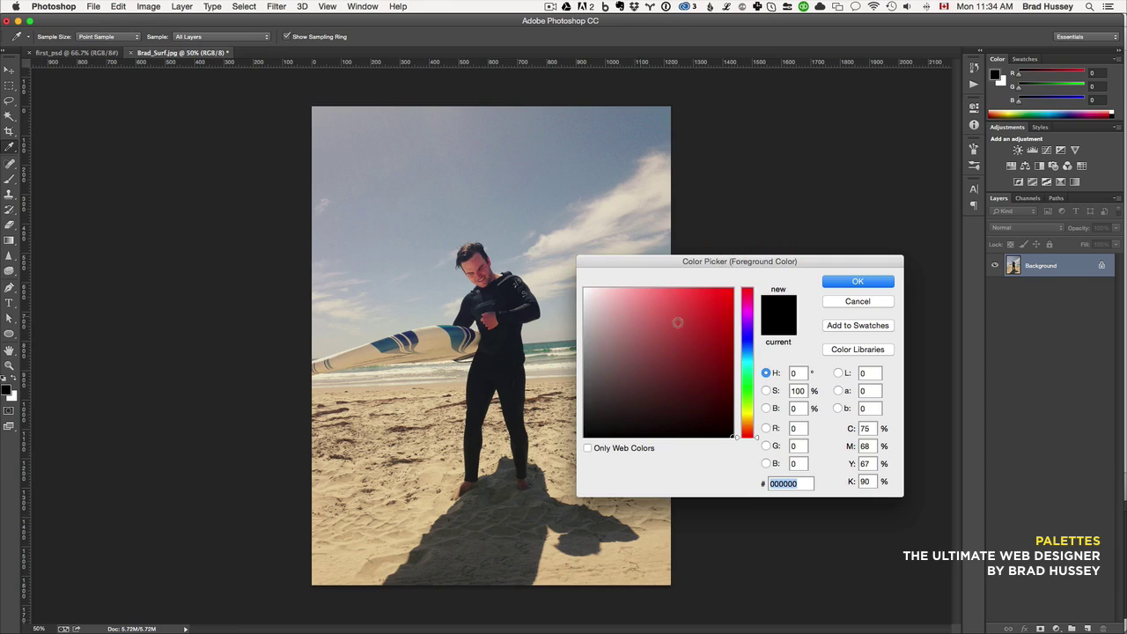
left_click(860, 280)
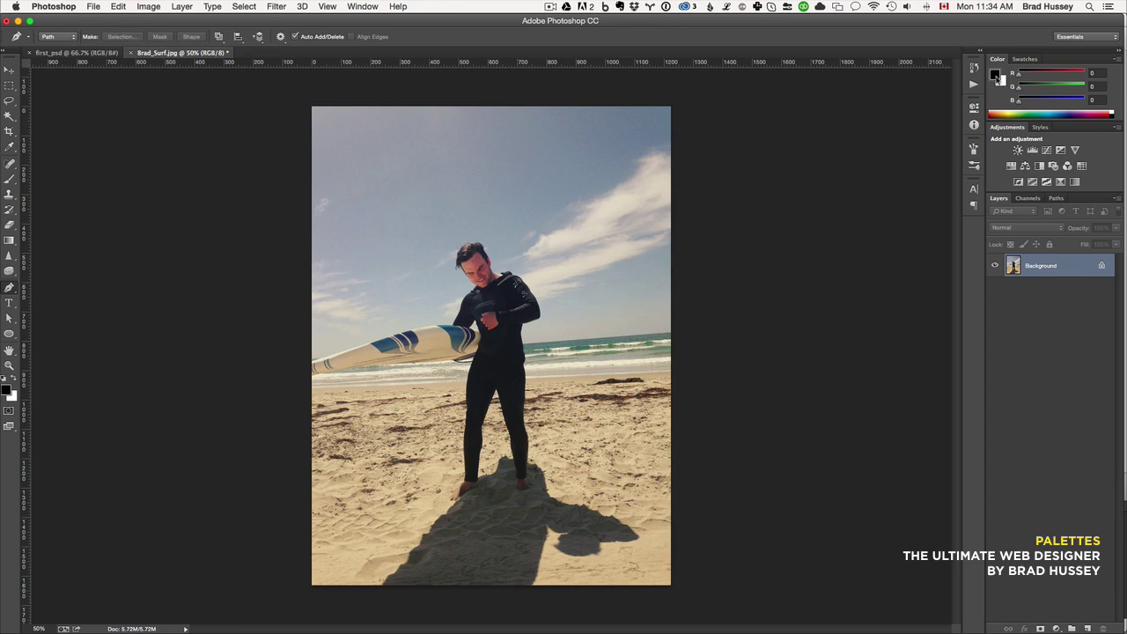
left_click(998, 77)
left_click(715, 331)
left_click(722, 331)
left_click(856, 281)
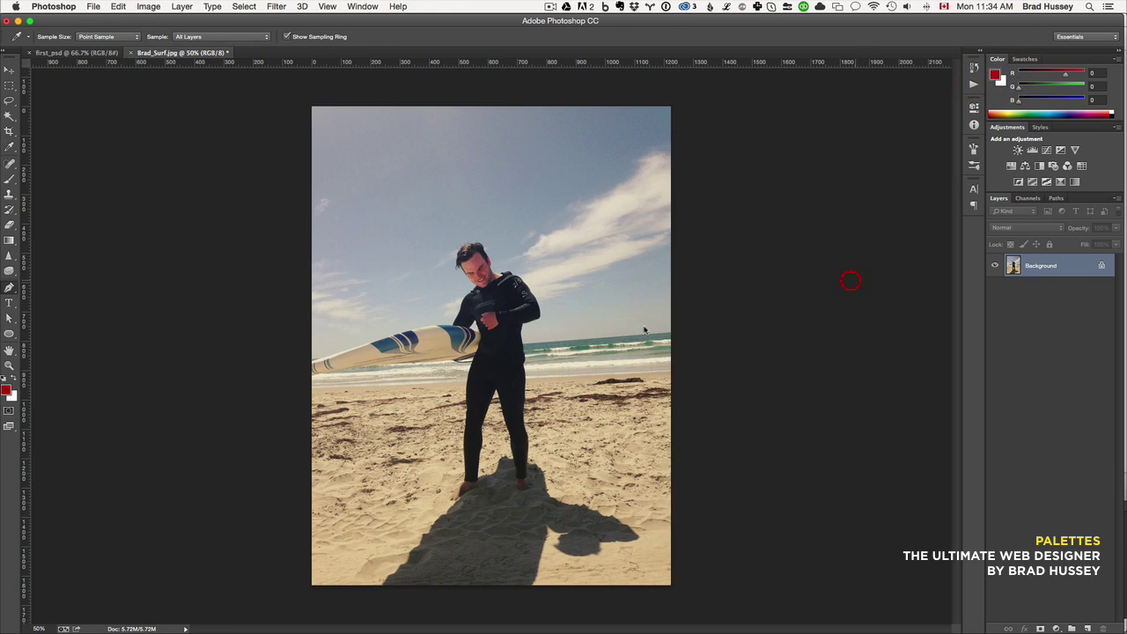
key("p")
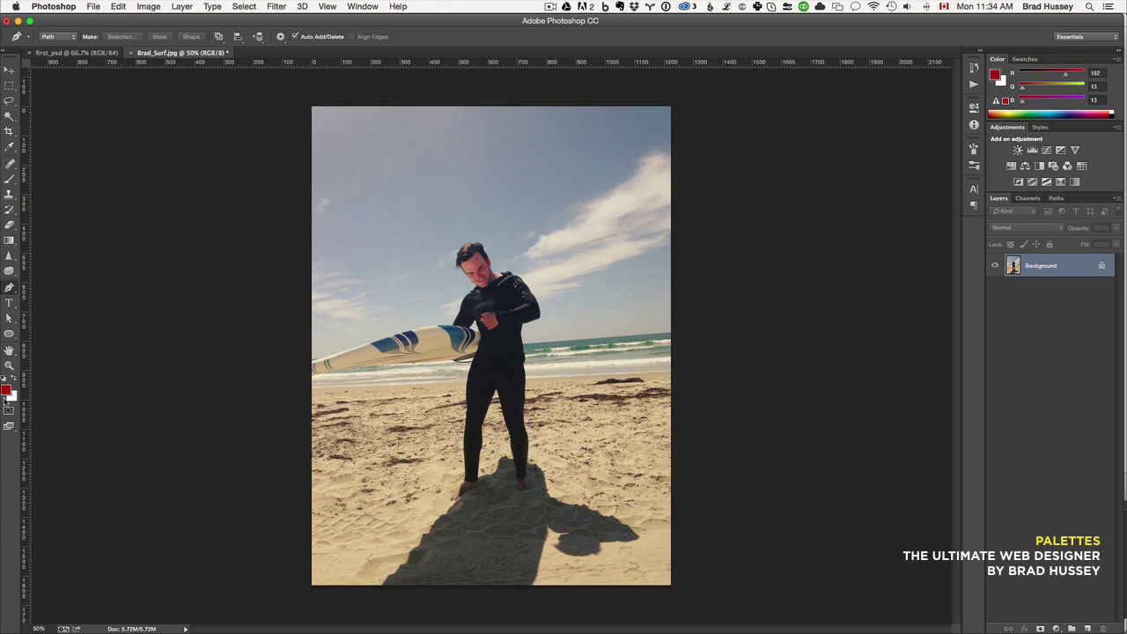
Set the background color to a near-black, RGB 42, 32, 32, in the Color Picker
left_click(1003, 85)
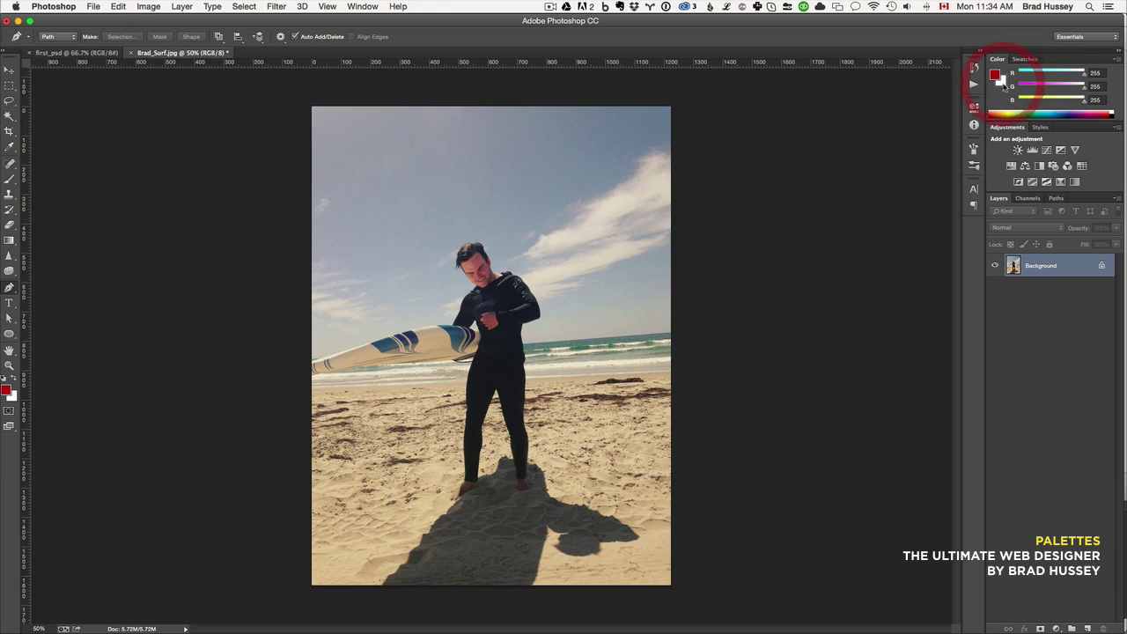
left_click(1001, 79)
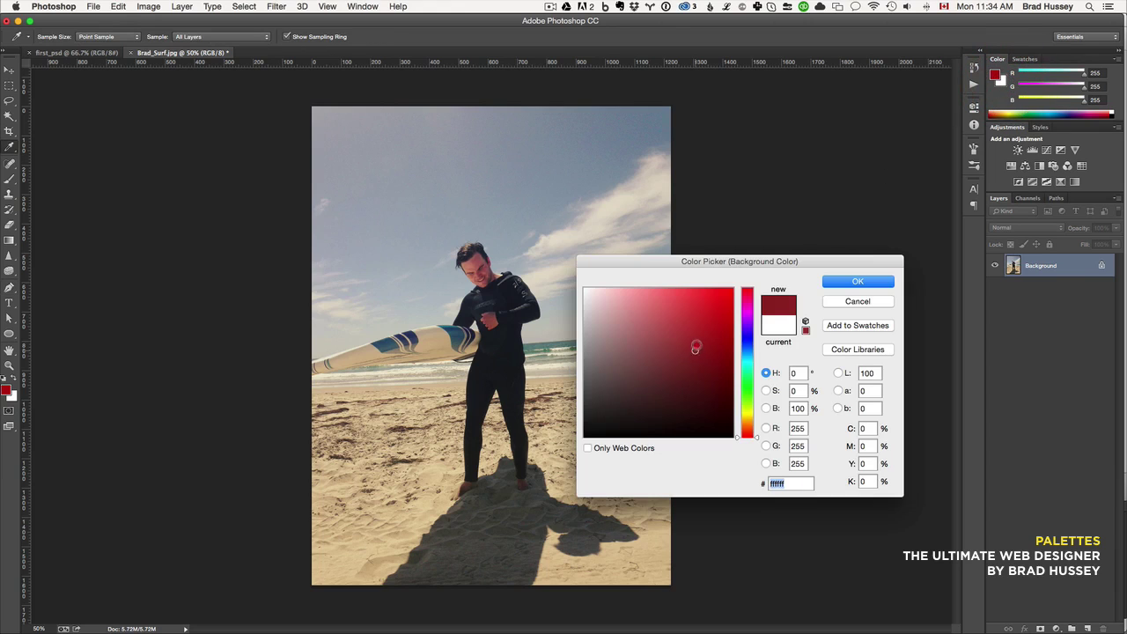
left_click_drag(695, 344, 620, 412)
left_click(887, 284)
key("p")
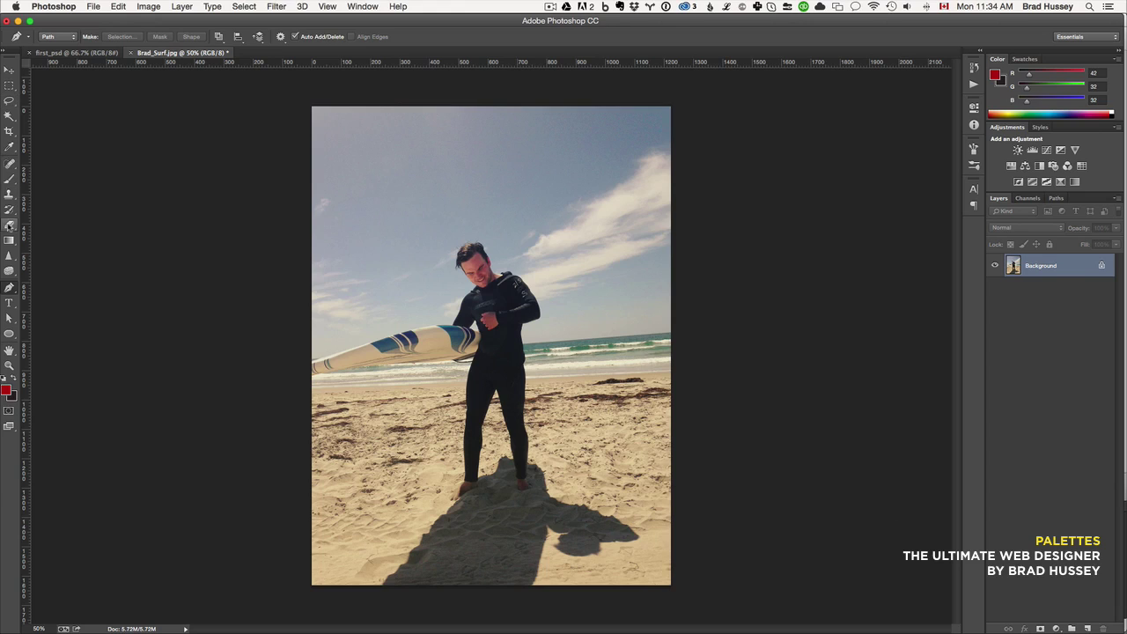
Paint a wavy dark red stroke across the sky above the surfer with the Brush tool
left_click(9, 179)
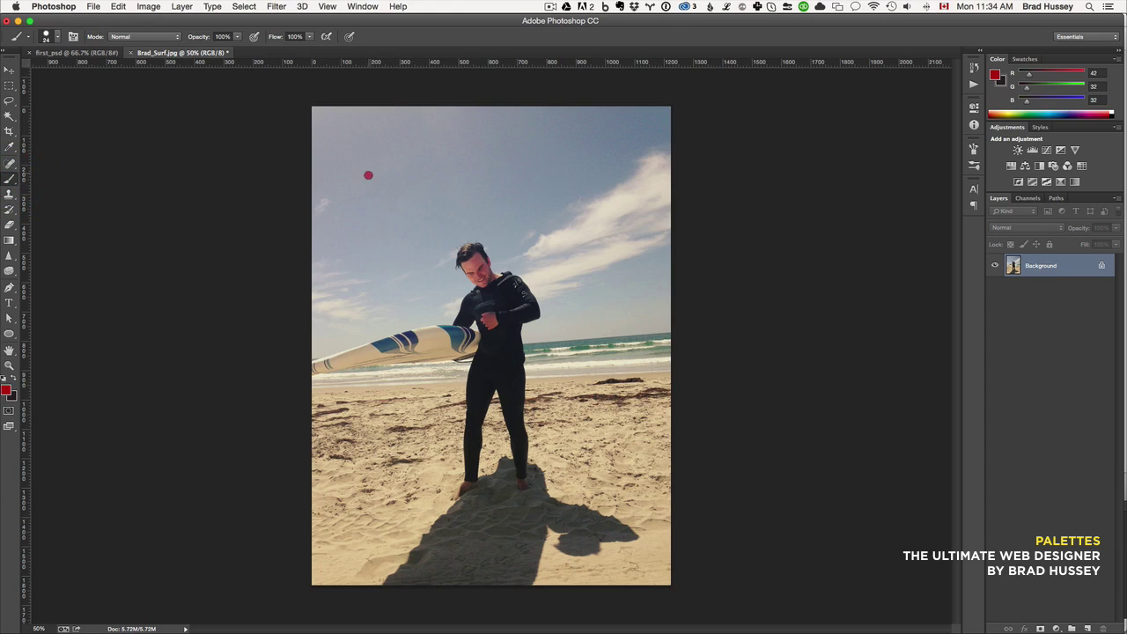
mouse_move(368, 175)
left_mouse_down()
mouse_move(396, 186)
mouse_move(407, 162)
mouse_move(431, 183)
mouse_move(455, 165)
mouse_move(473, 199)
left_mouse_up()
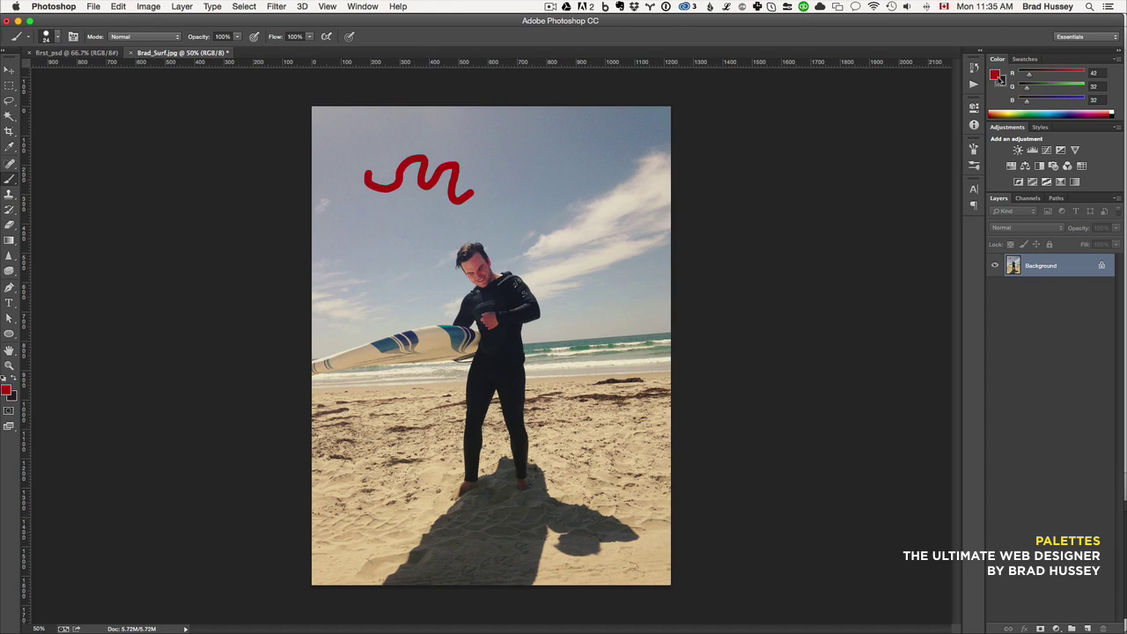
Change the foreground color to a tan, RGB 182, 153, 121, with the Color palette's sliders
left_click(999, 78)
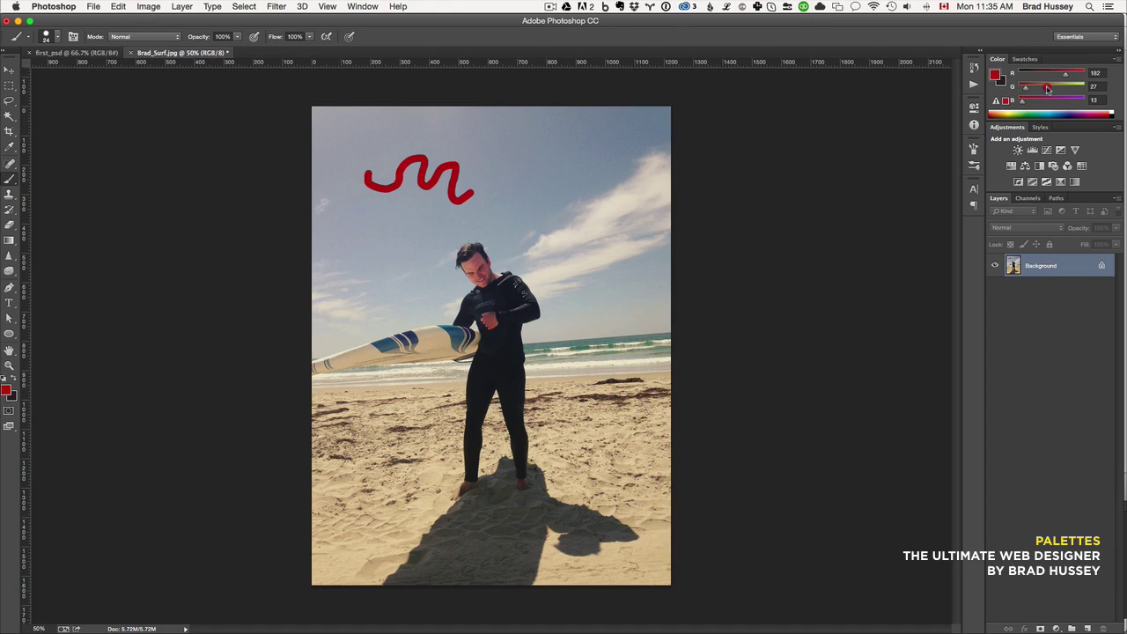
mouse_move(1048, 90)
left_mouse_down()
mouse_move(1059, 88)
mouse_move(1051, 101)
left_mouse_up()
left_click(1097, 73)
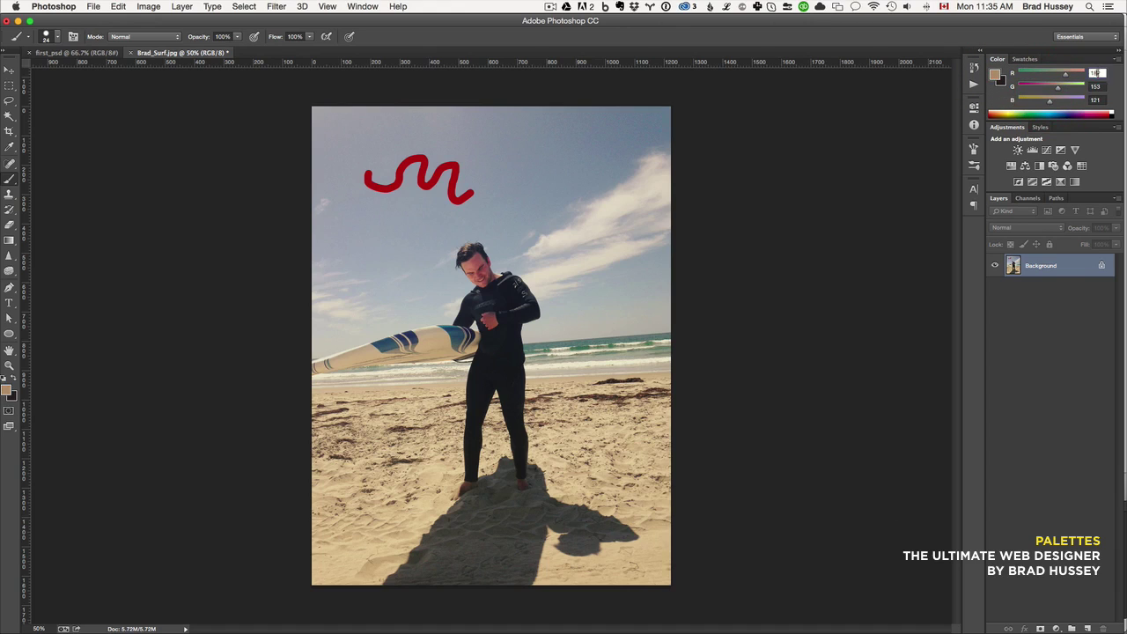
Paint a short tan stroke in the sky, and undo both brush strokes
left_click_drag(524, 187, 541, 208)
key("super+alt+z")
key("super+alt+z")
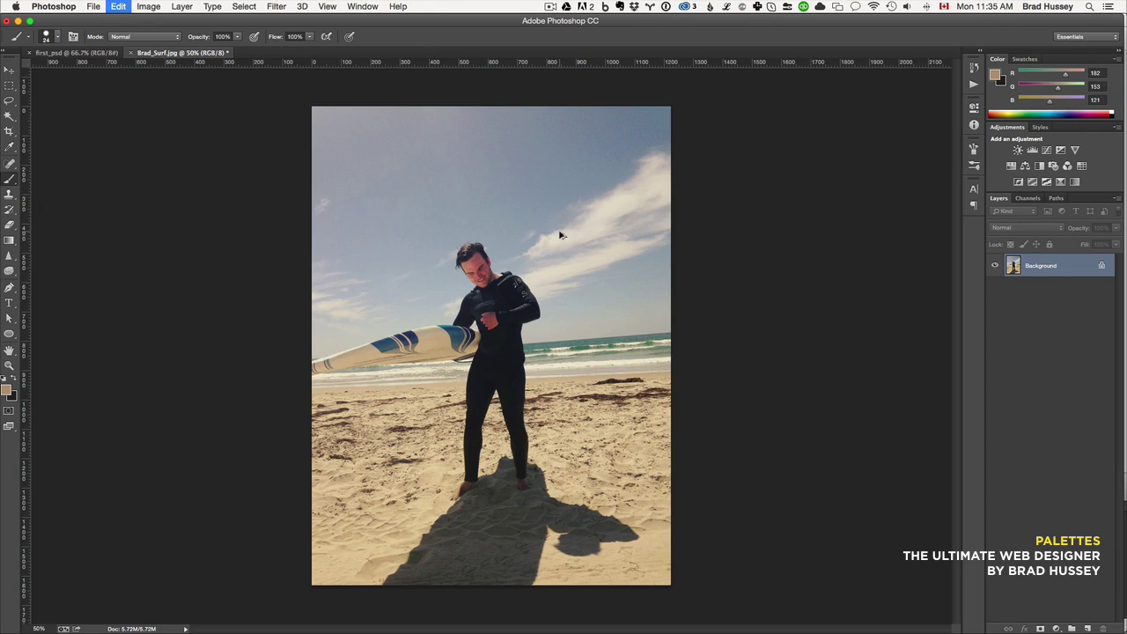
Open the Swatches palette, try several swatches as the foreground color, and finish on bright red
left_click(1031, 60)
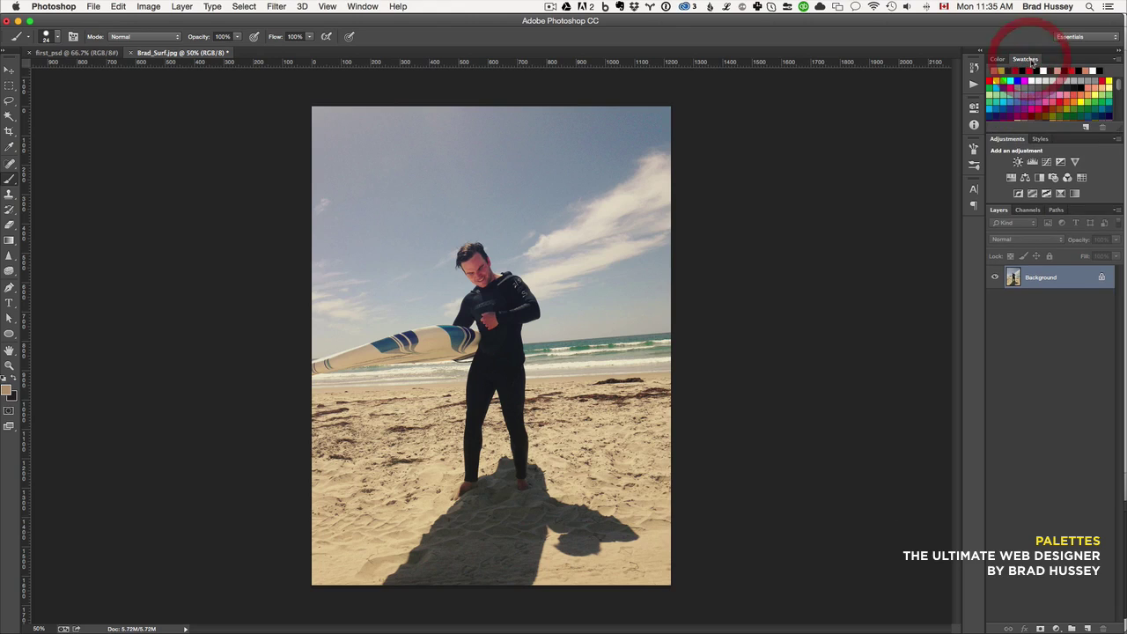
left_click(1040, 95)
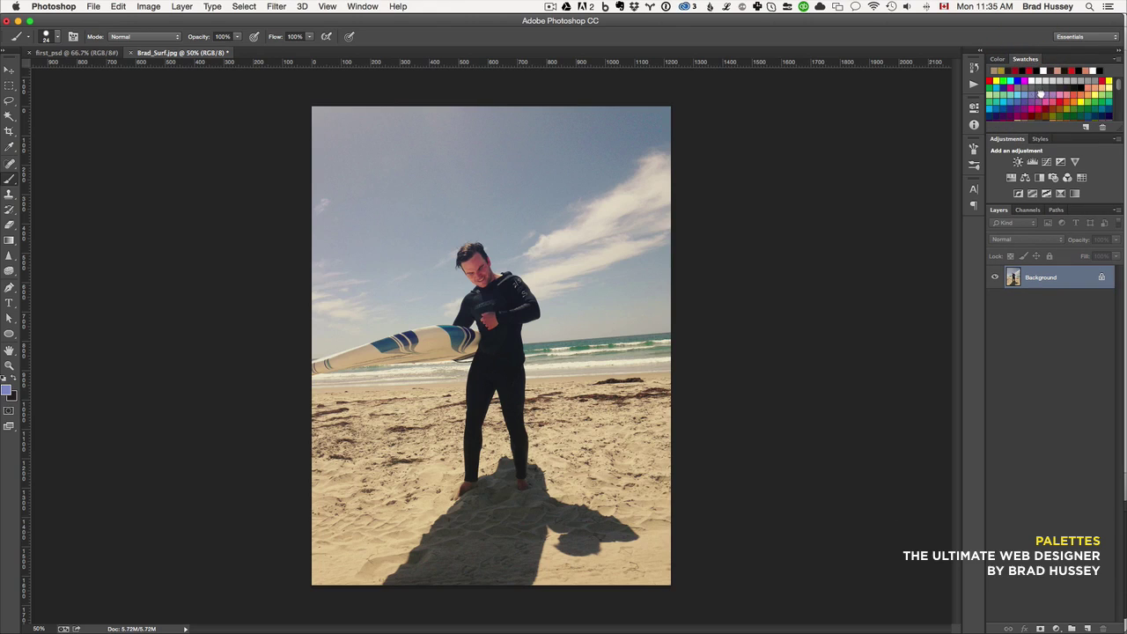
left_click(1066, 95)
left_click(1012, 95)
left_click(991, 82)
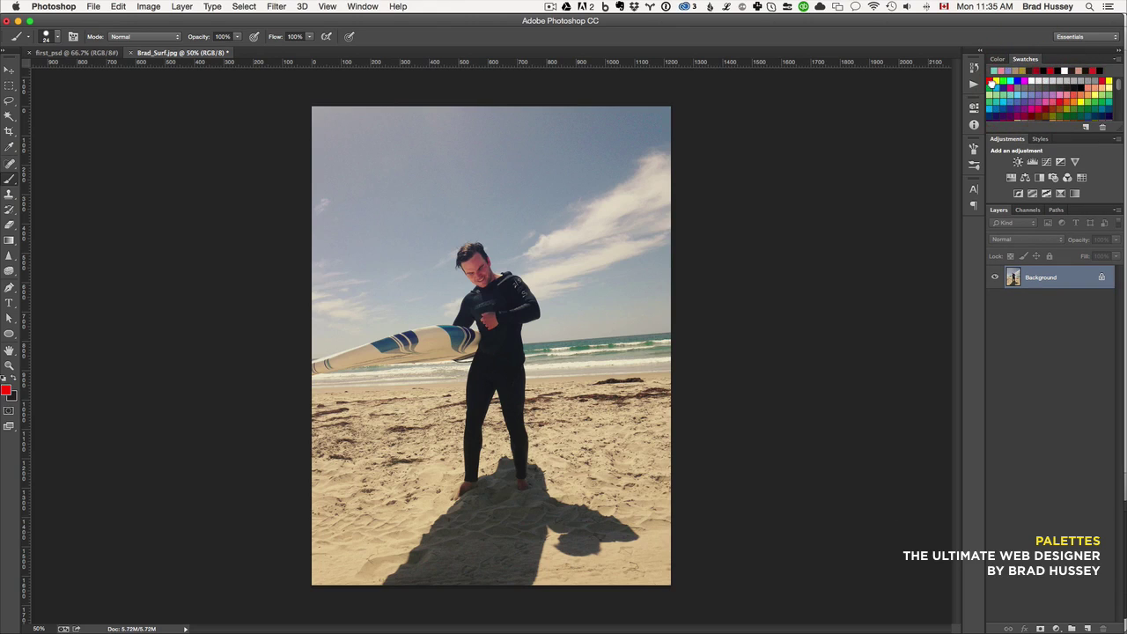
Choose a medium green swatch, RGB 89, 133, 39, as the foreground color and return to the Color palette
left_click(1063, 100)
left_click(1077, 109)
left_click(1001, 59)
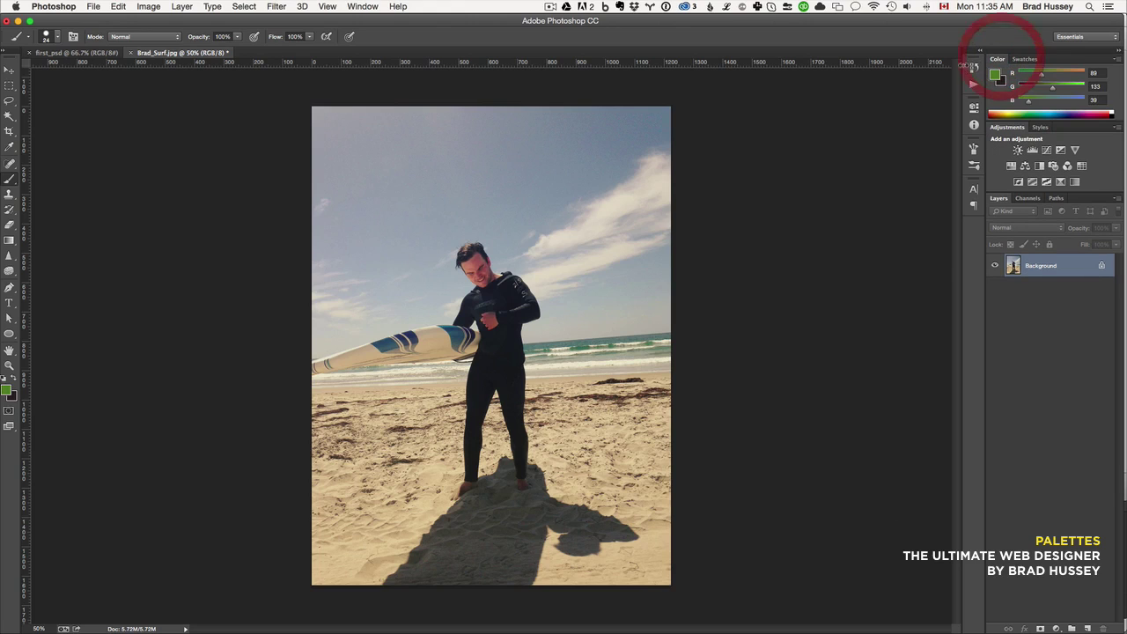
Open the History palette and revert the photo through several anchor point and work path states to the Name Change state
left_click(974, 67)
left_click(881, 59)
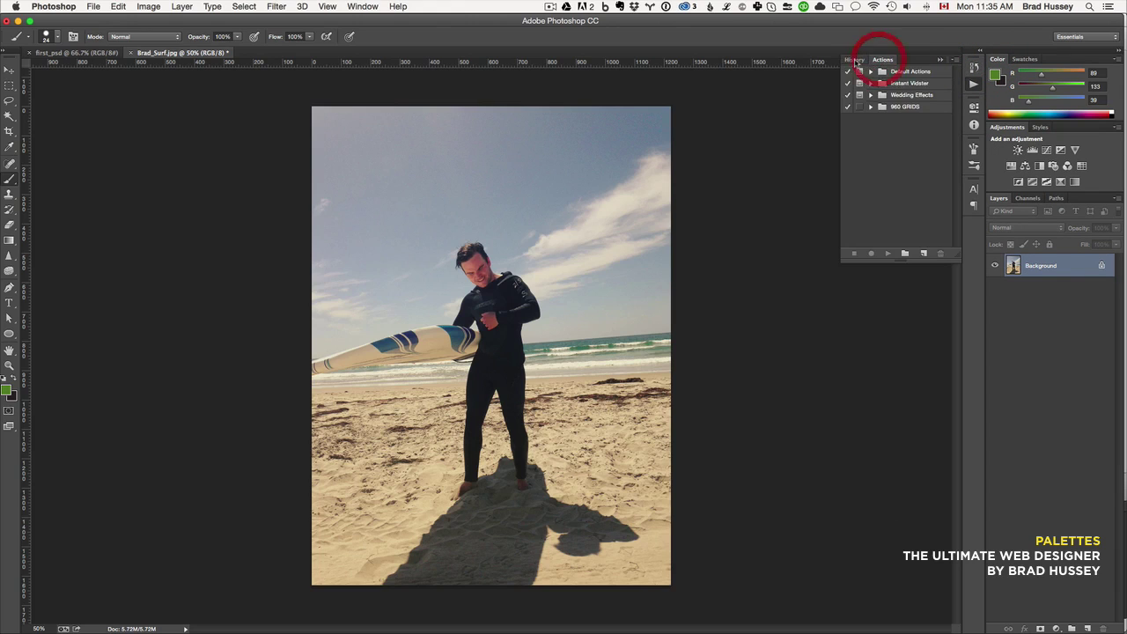
left_click(854, 59)
scroll(904, 111, "up", 5)
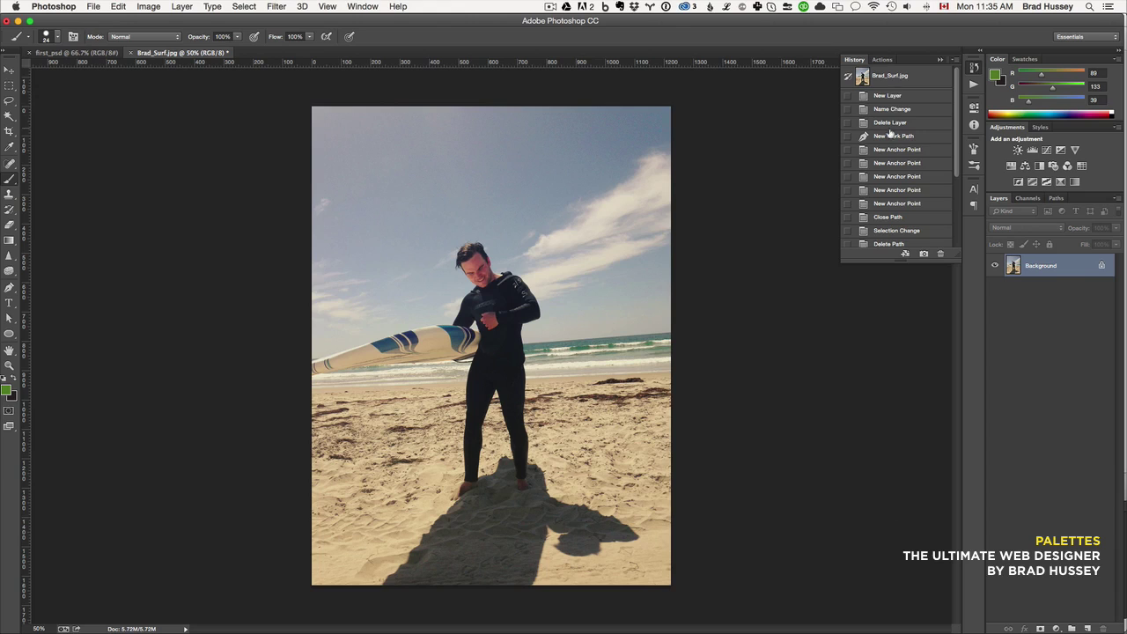
left_click(902, 150)
left_click(900, 163)
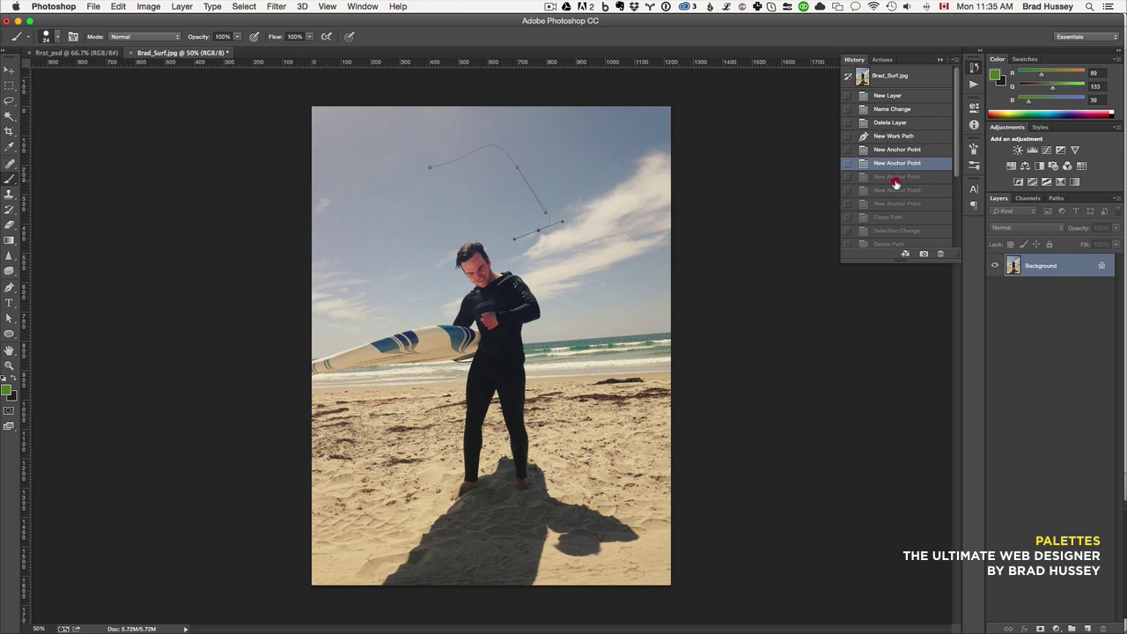
left_click(900, 176)
left_click(894, 137)
left_click(892, 109)
Jump to the Modify Levels Layer history state and step back through earlier states to the first New Layer state
scroll(910, 150, "down", 5)
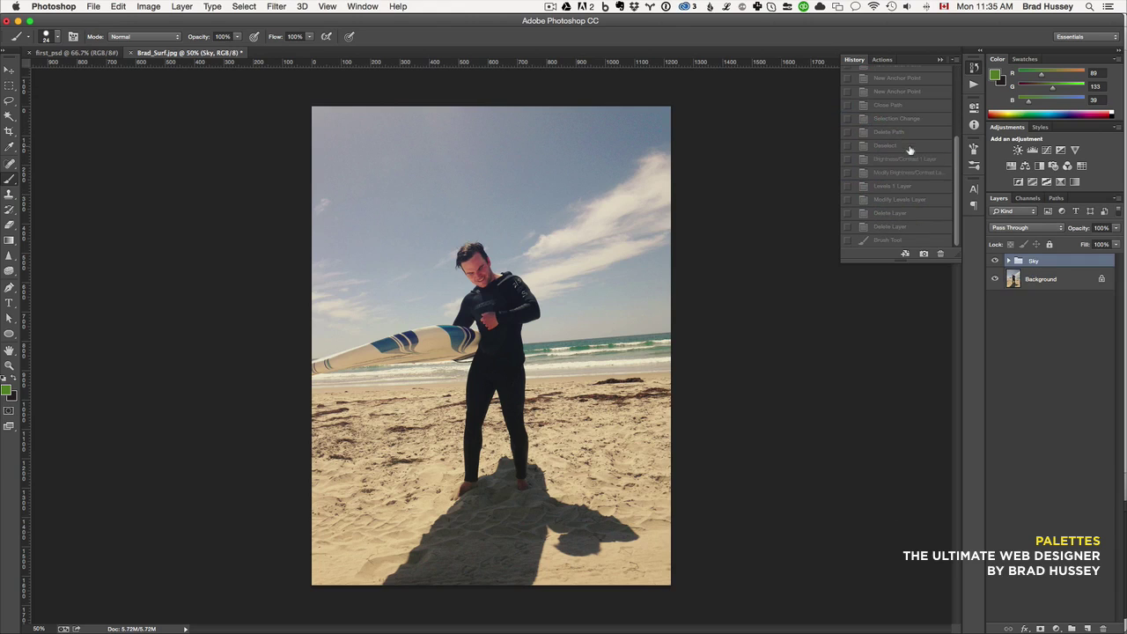
left_click(895, 201)
scroll(903, 181, "up", 5)
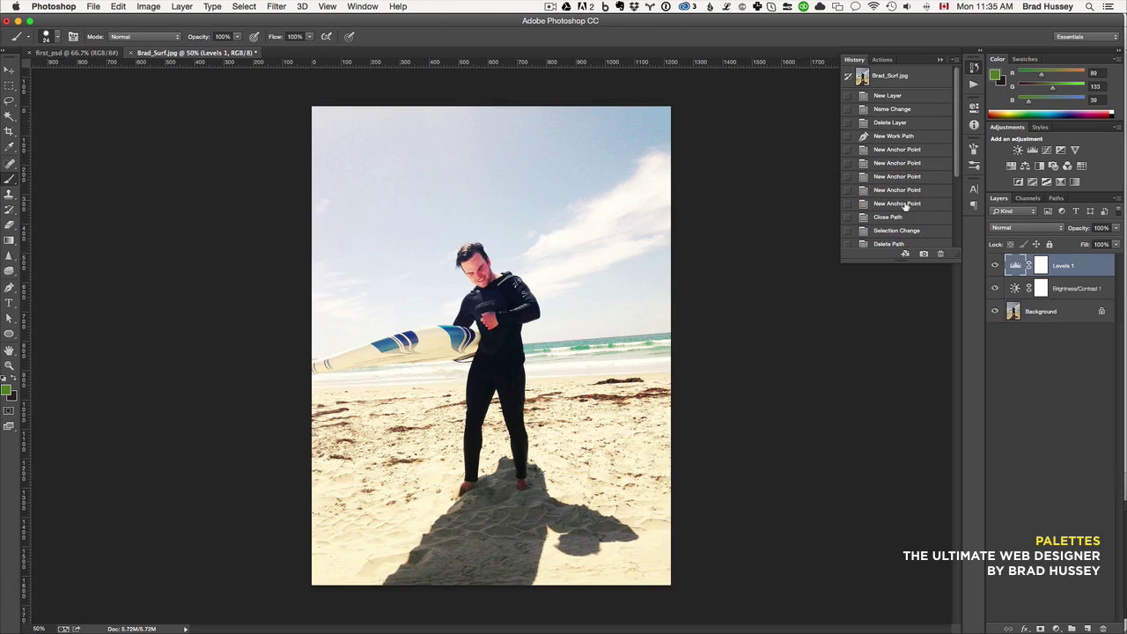
left_click(905, 204)
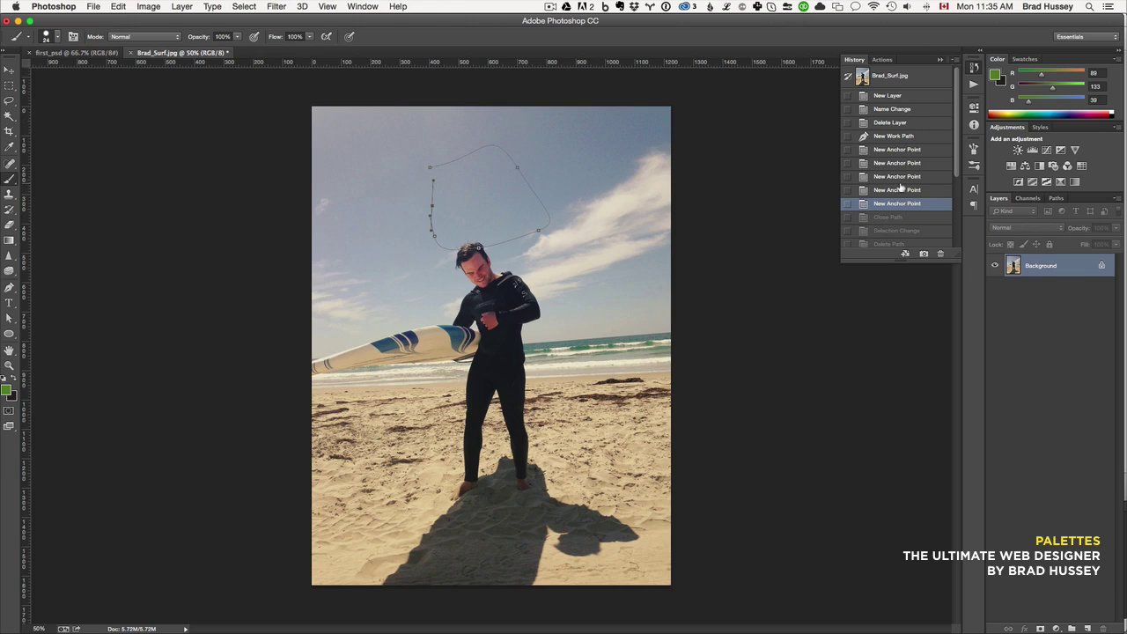
left_click(900, 166)
left_click(895, 134)
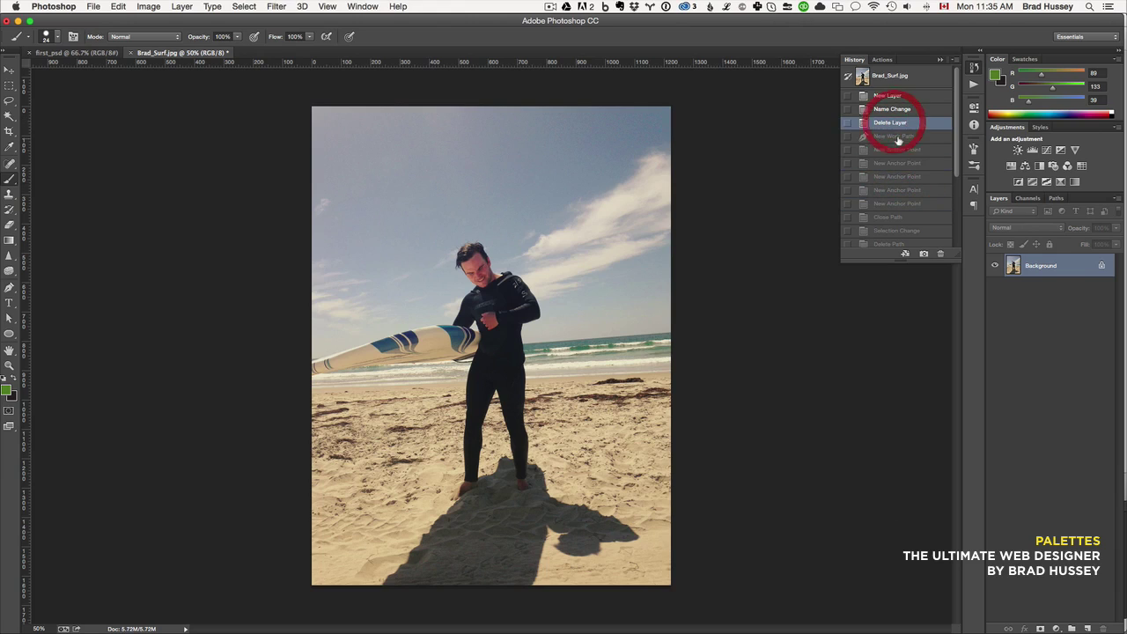
left_click(890, 96)
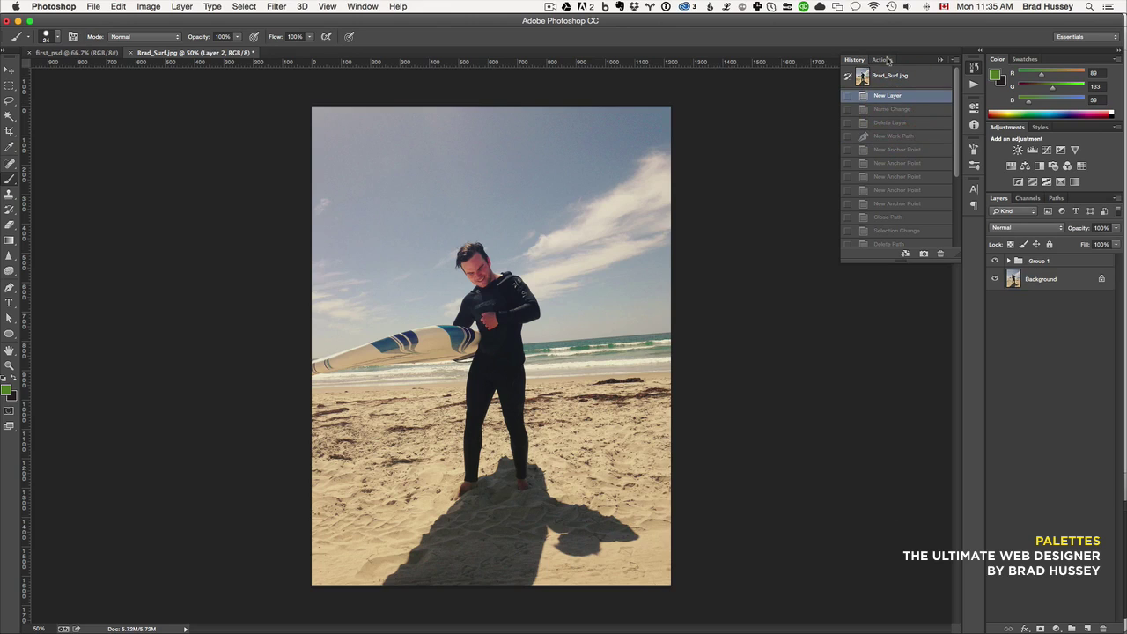
Play the Stinson action from the Instant Vidster set in the Actions palette on the photo
left_click(889, 61)
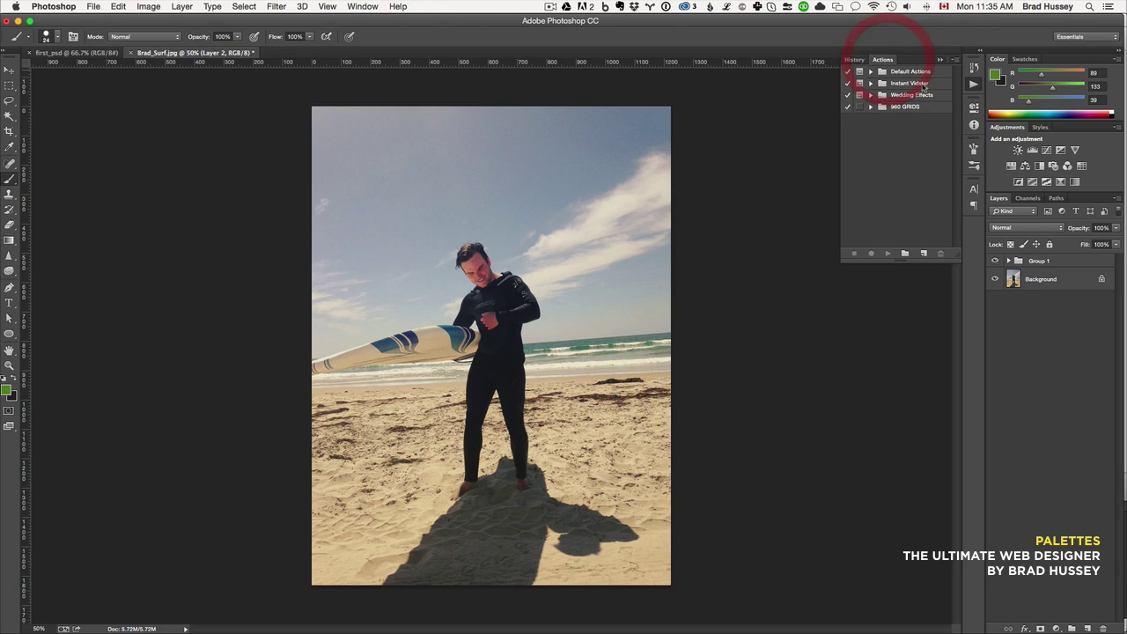
left_click(895, 84)
left_click(870, 82)
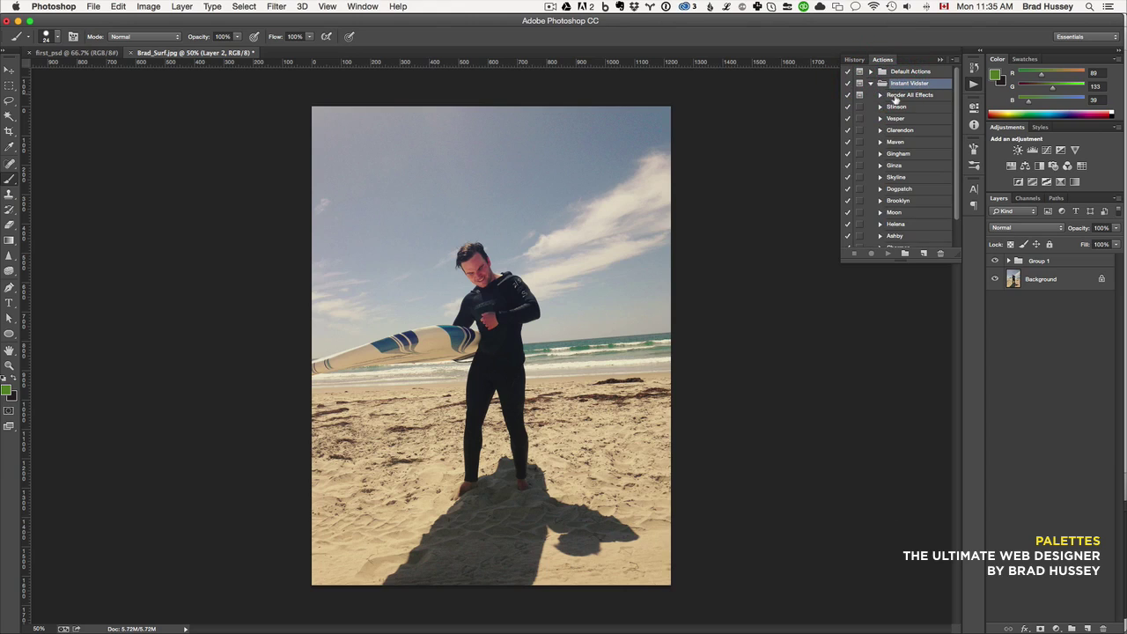
left_click(898, 106)
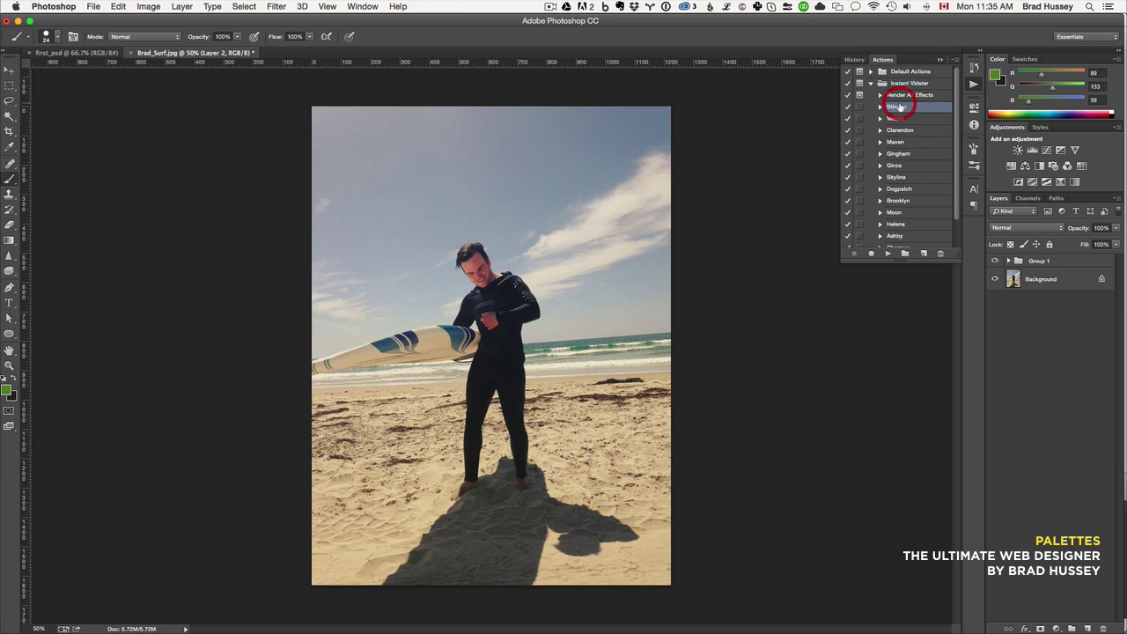
left_click(888, 254)
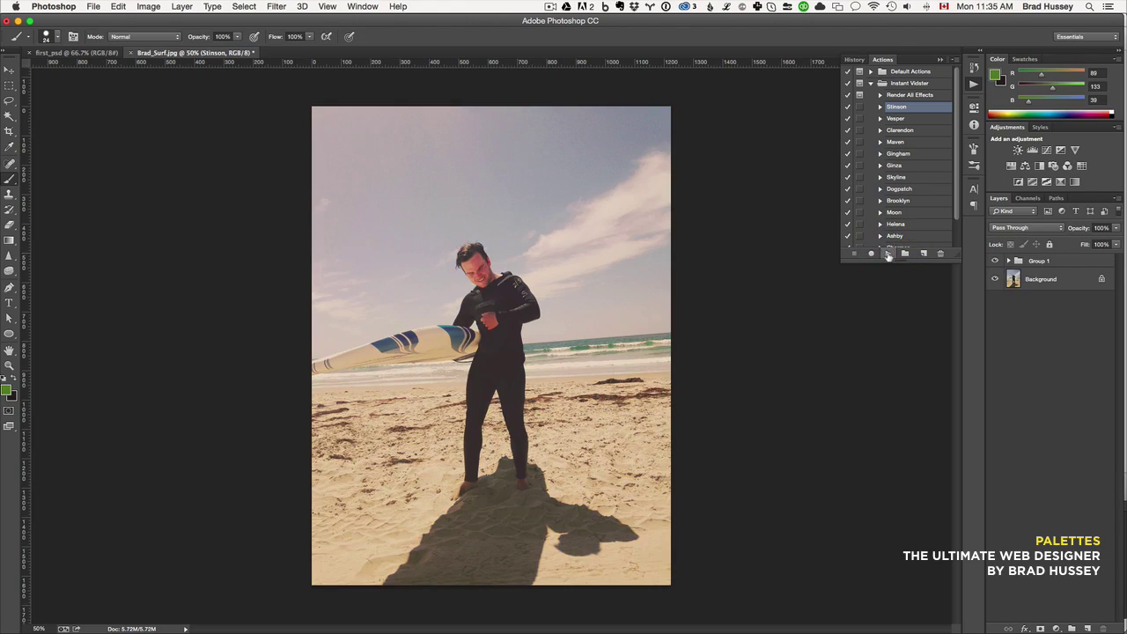
Collapse the Instant Vidster action set and delete Group 1, leaving only the Background layer
left_click(973, 83)
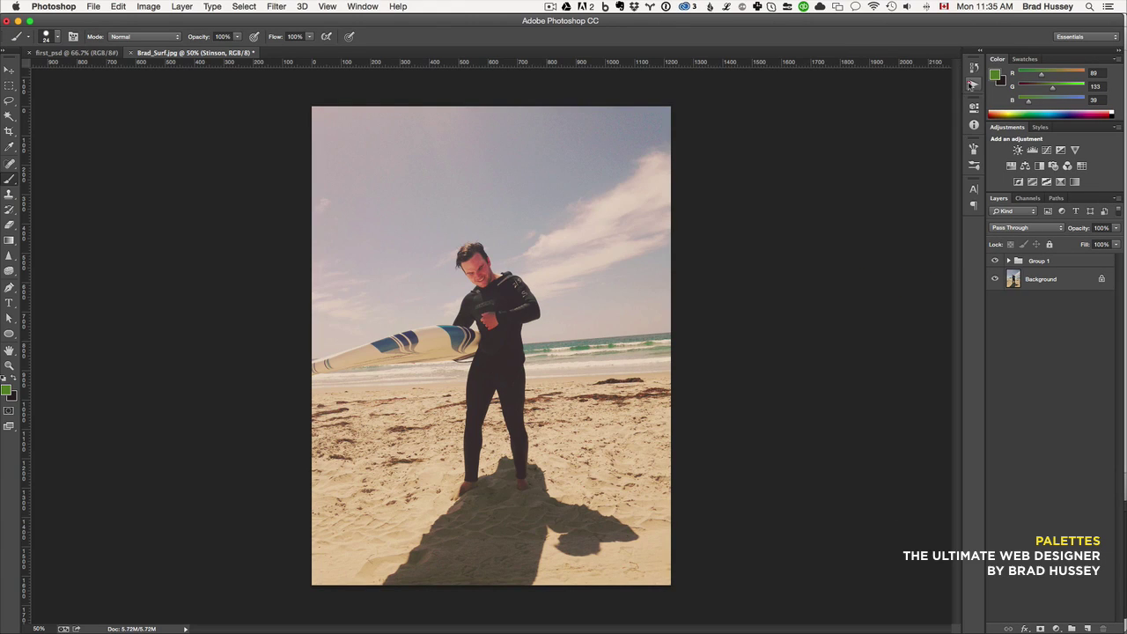
left_click(973, 84)
left_click(872, 82)
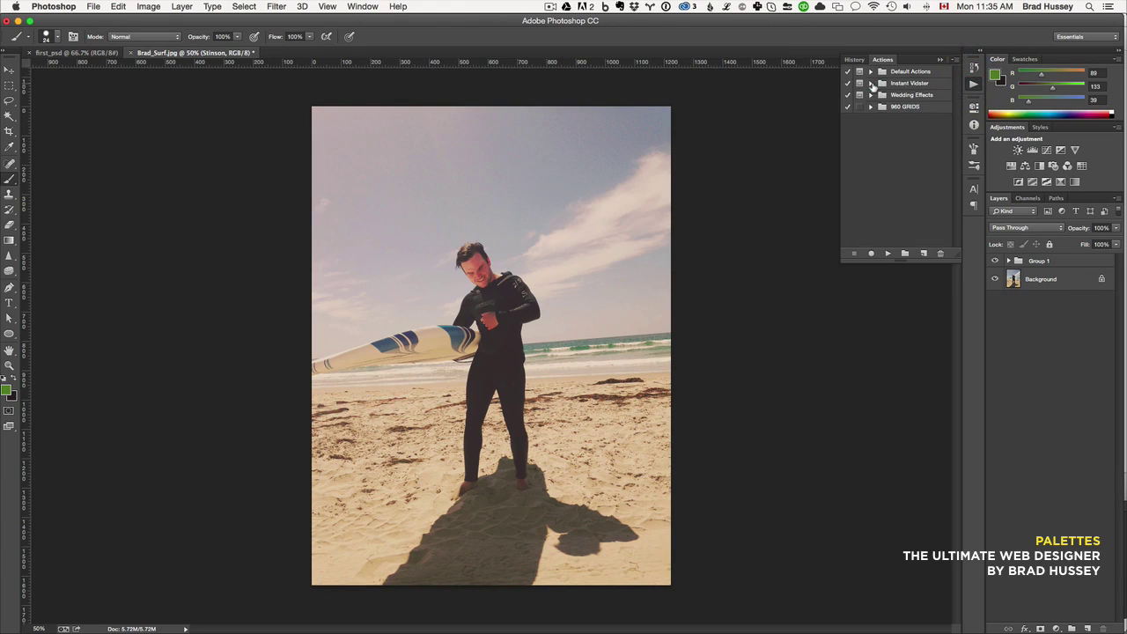
left_click(1033, 370)
left_click(1039, 261)
key("Delete")
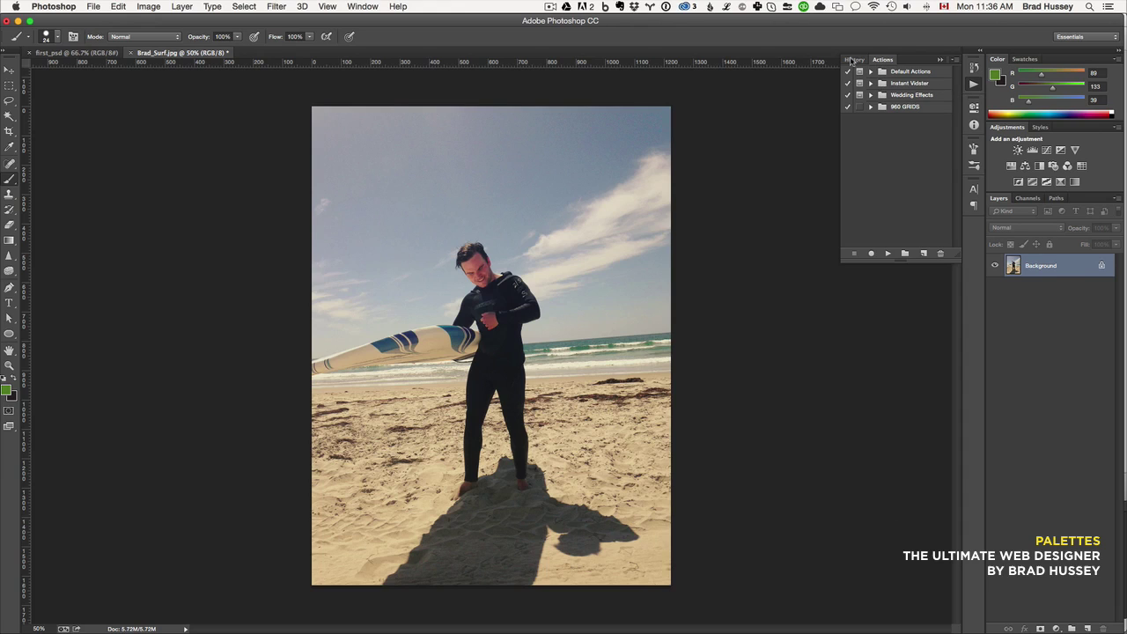
Revisit the History and Actions palettes, and open the Properties palette for the Background layer
left_click(854, 59)
left_click(974, 67)
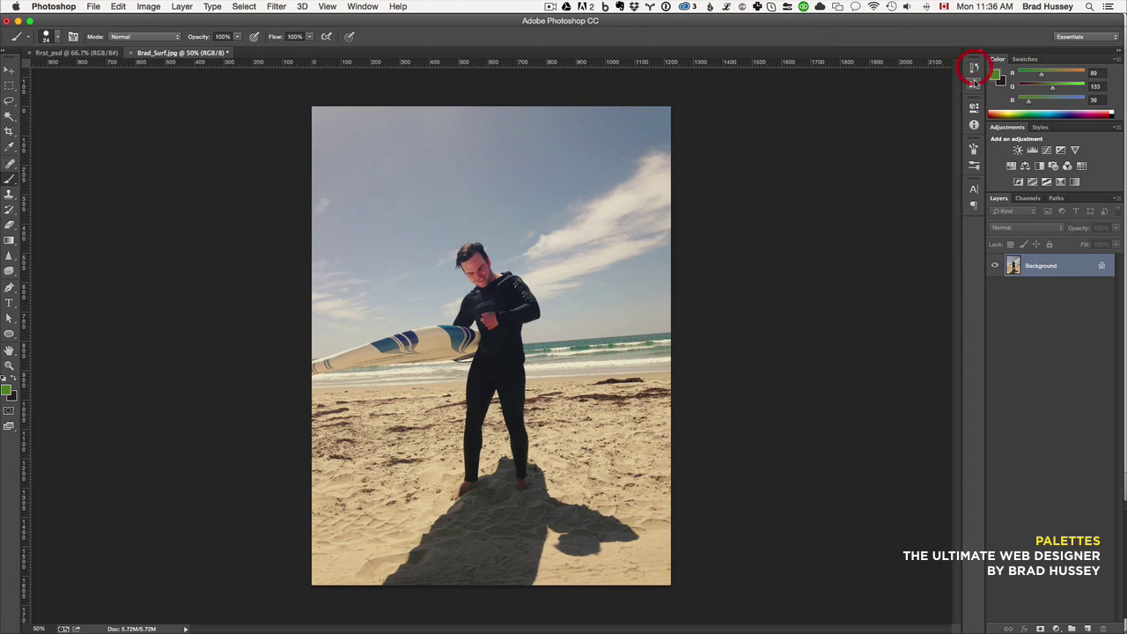
left_click(974, 83)
left_click(974, 107)
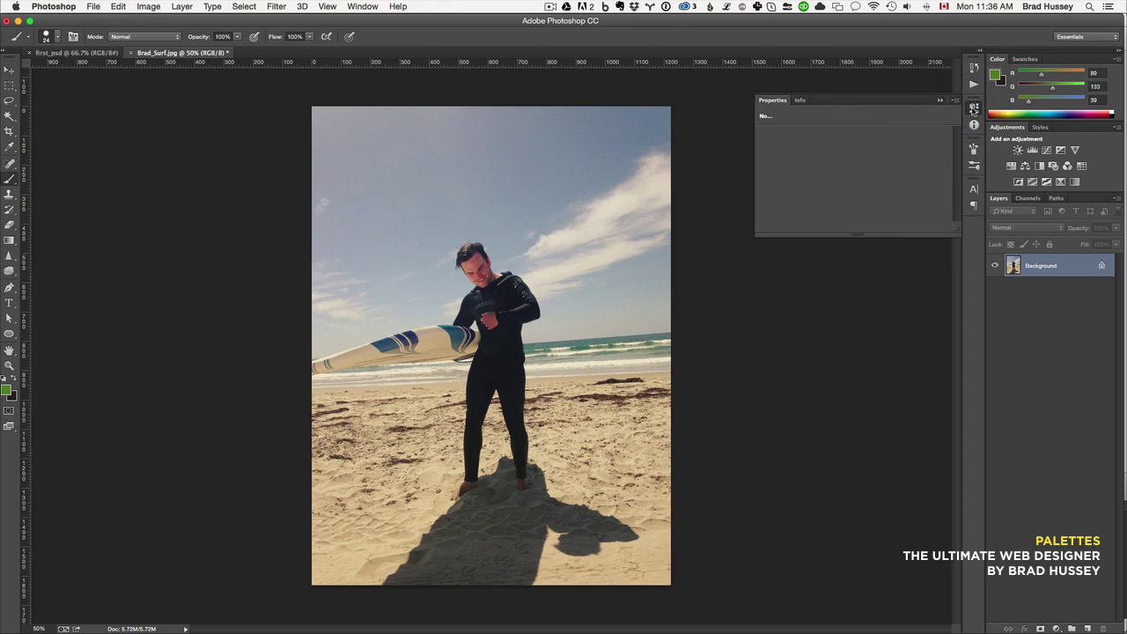
Open the Info palette and draw a rectangular marquee selection about 229 by 229 px in the sky above the surfboard
left_click(974, 124)
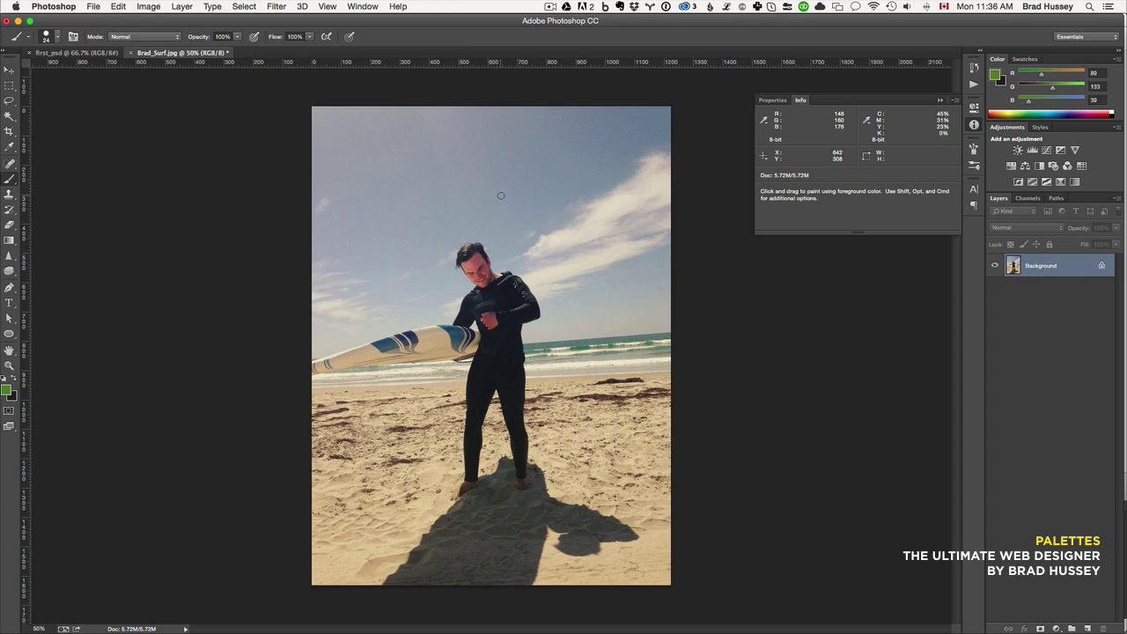
key("m")
mouse_move(372, 170)
left_mouse_down()
mouse_move(539, 284)
mouse_move(441, 182)
mouse_move(473, 181)
mouse_move(488, 235)
left_mouse_up()
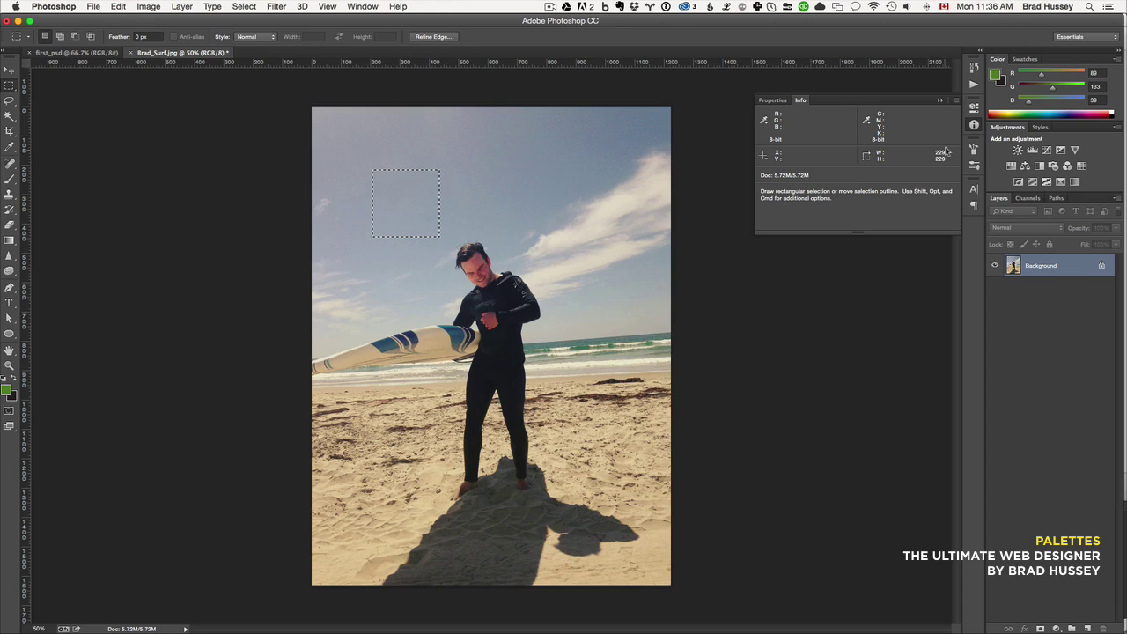
Activate the Brush tool and choose the 25 px Flat Fan bristle tip in the Brush palette
left_click(974, 148)
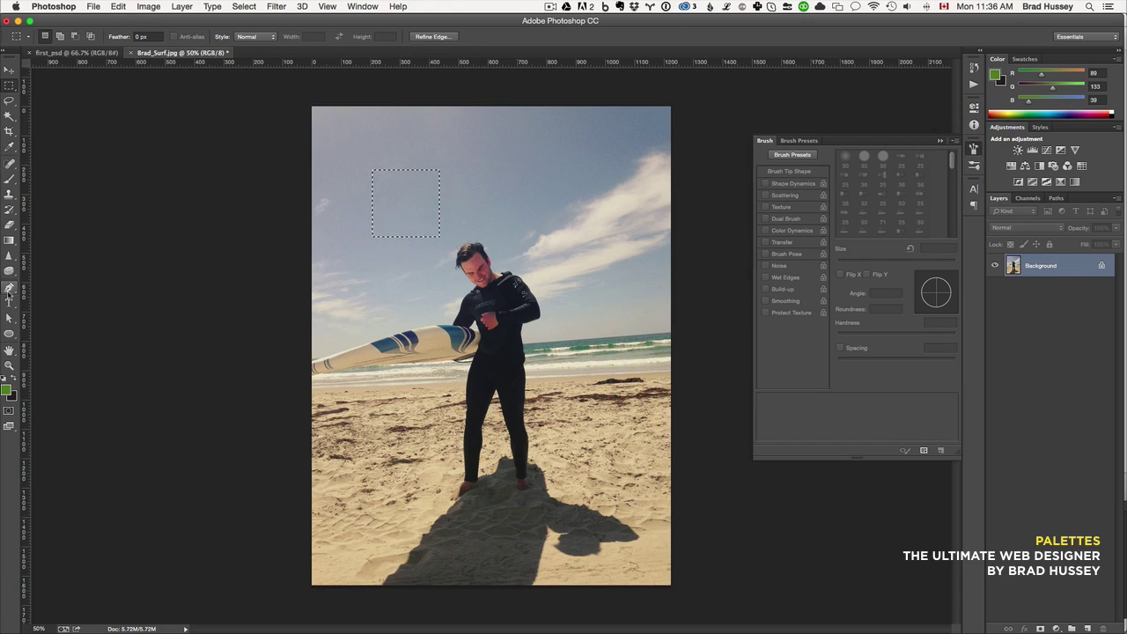
left_click(9, 287)
left_click(9, 178)
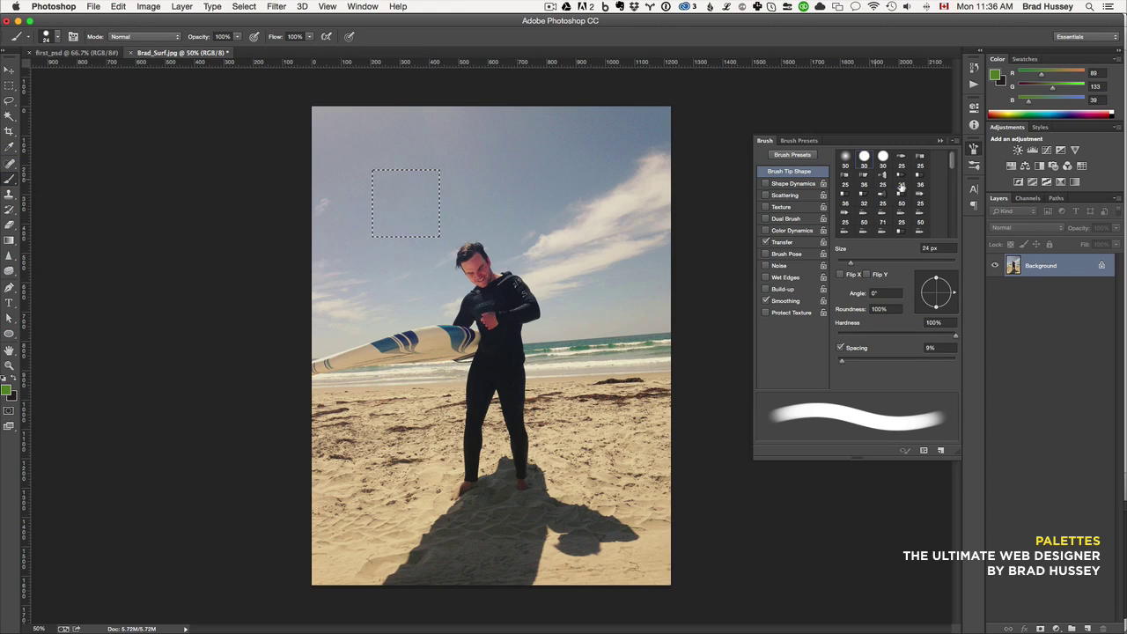
left_click(863, 179)
left_click(883, 180)
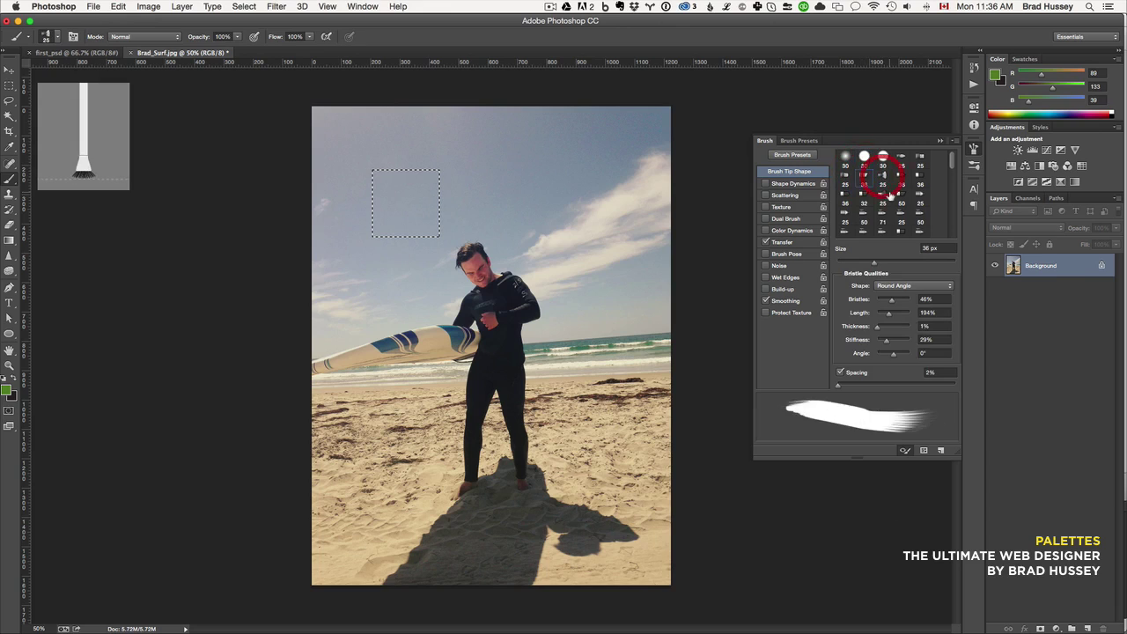
left_click(885, 194)
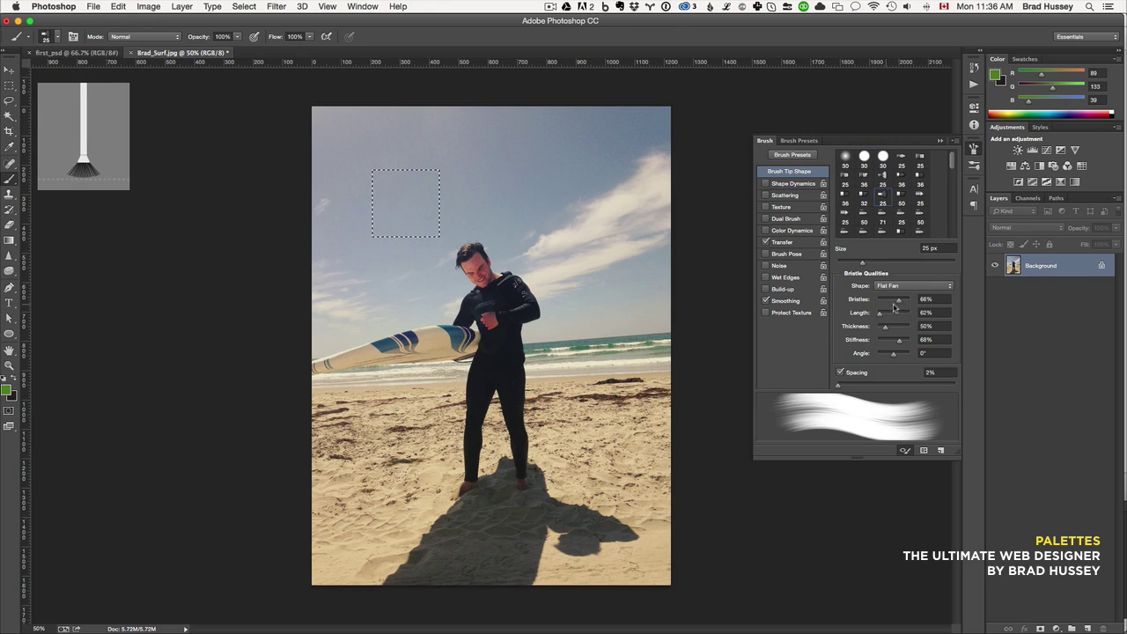
Set the Flat Fan tip's bristle length to 203%, thickness to 22%, stiffness to 43% and angle to 32°, keeping its shape
mouse_move(878, 314)
left_mouse_down()
mouse_move(897, 327)
mouse_move(873, 326)
mouse_move(875, 341)
mouse_move(891, 340)
mouse_move(887, 356)
mouse_move(897, 355)
left_mouse_up()
left_click(913, 286)
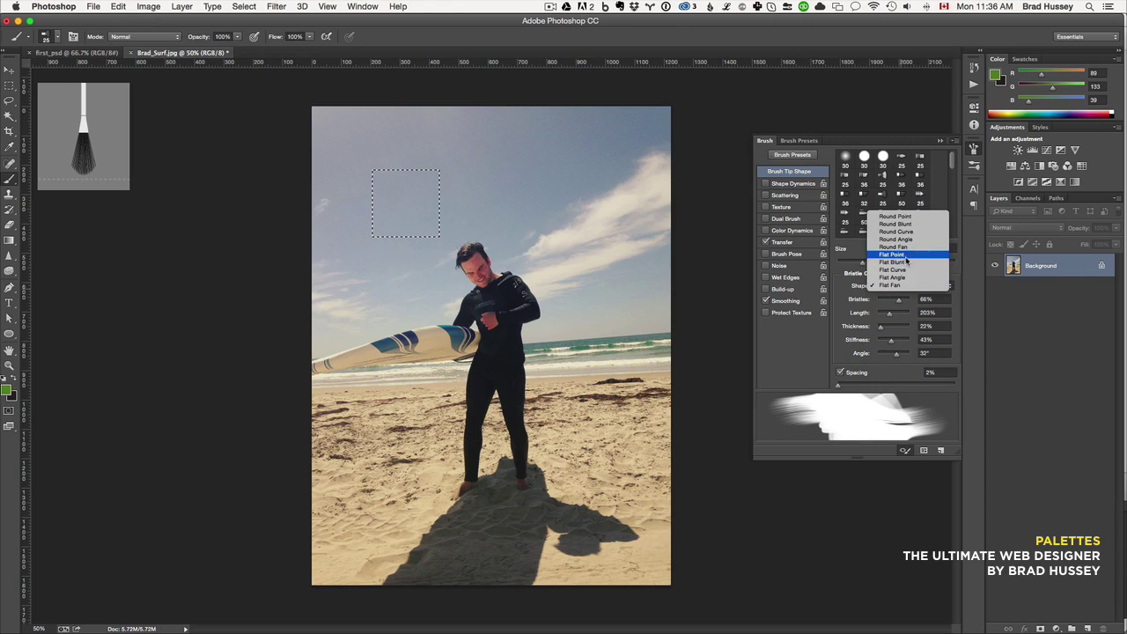
left_click(864, 292)
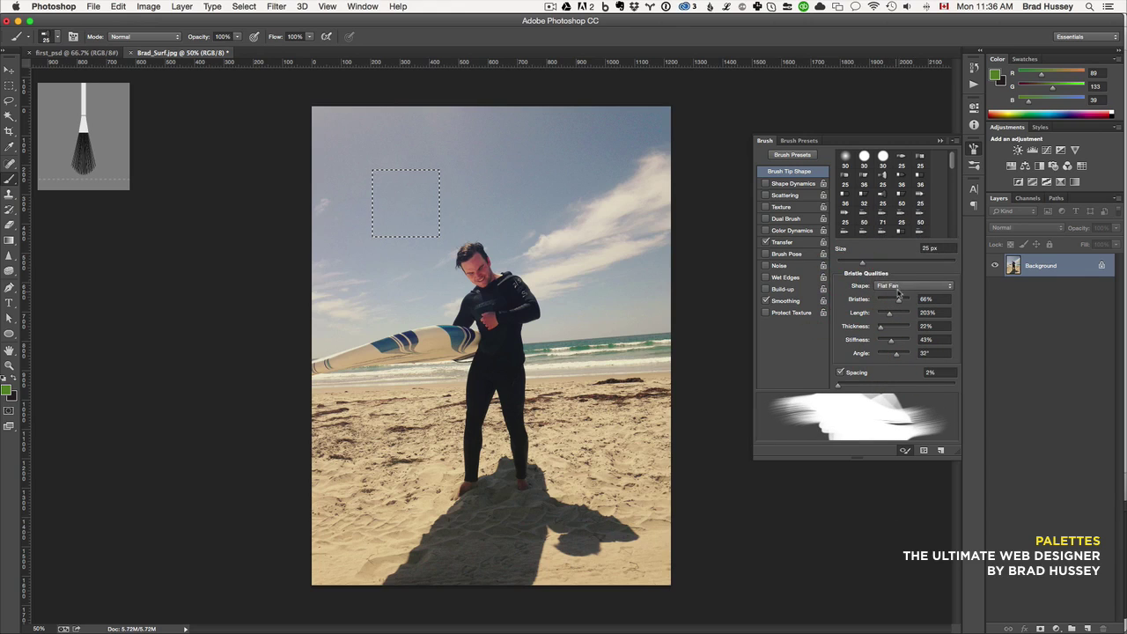
Try the Scattering, Shape Dynamics and Color Dynamics brush options and turn them off again
left_click(780, 195)
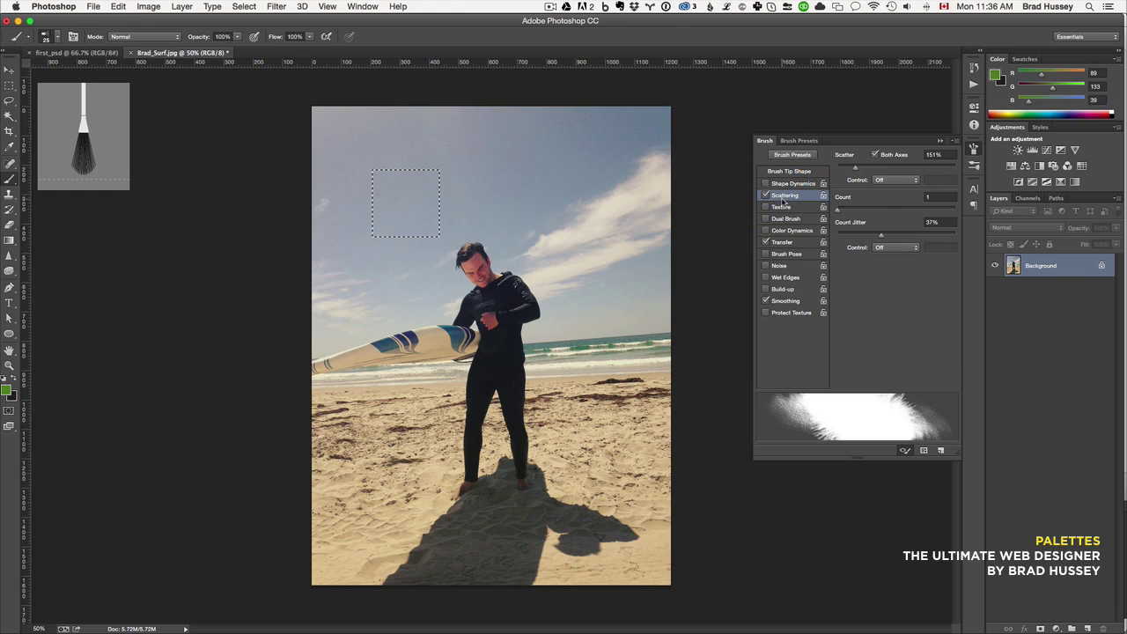
left_click(766, 194)
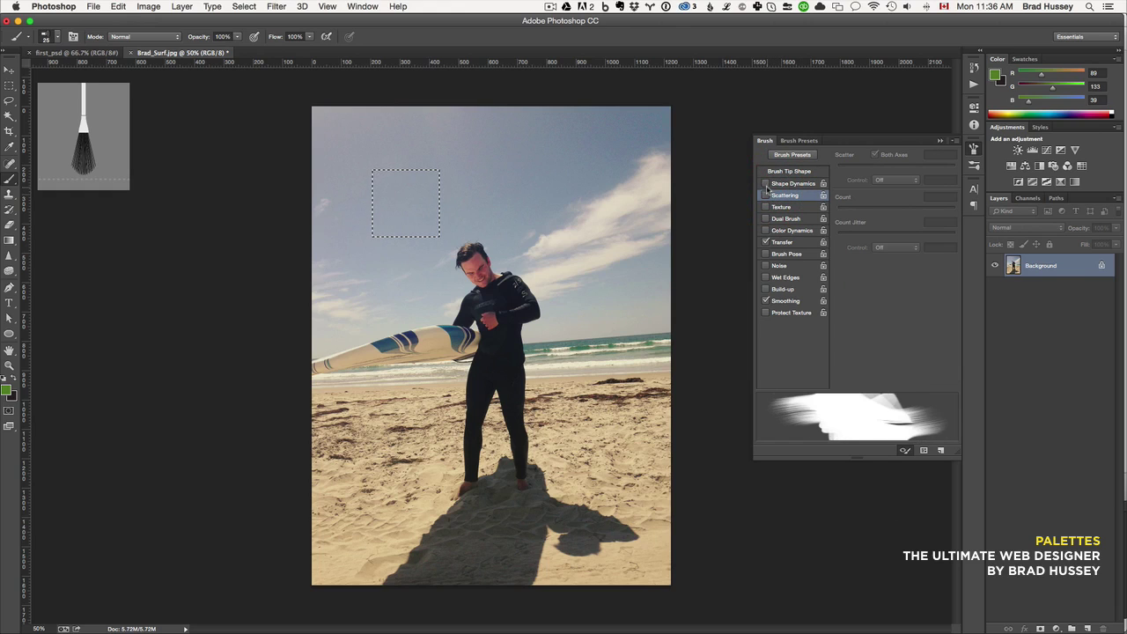
left_click(766, 184)
left_click(766, 188)
left_click(766, 233)
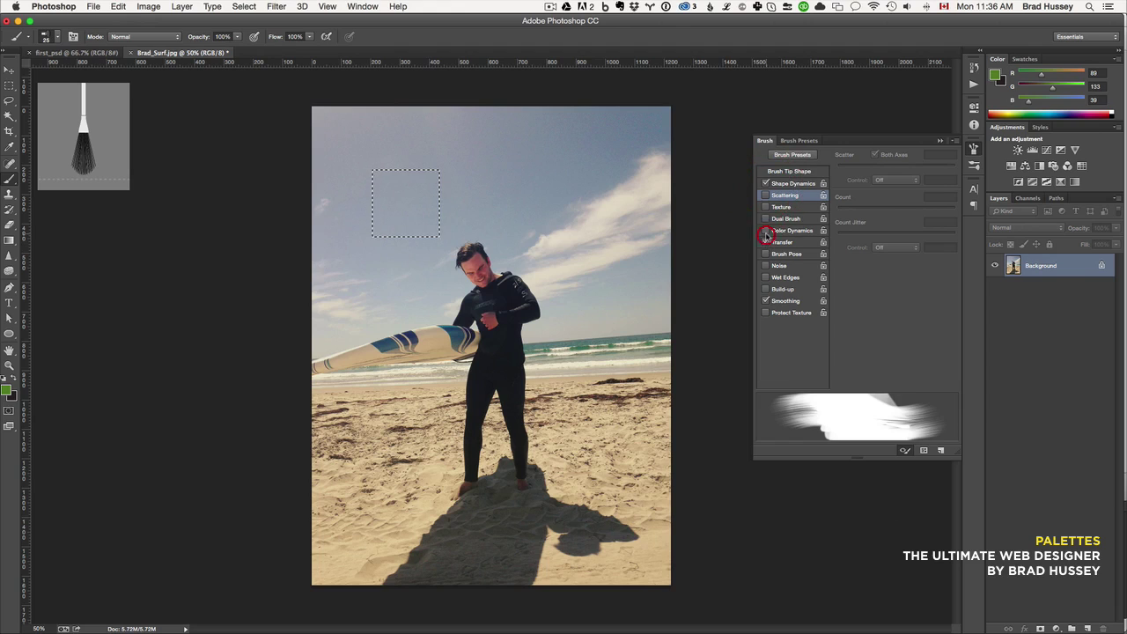
left_click(766, 239)
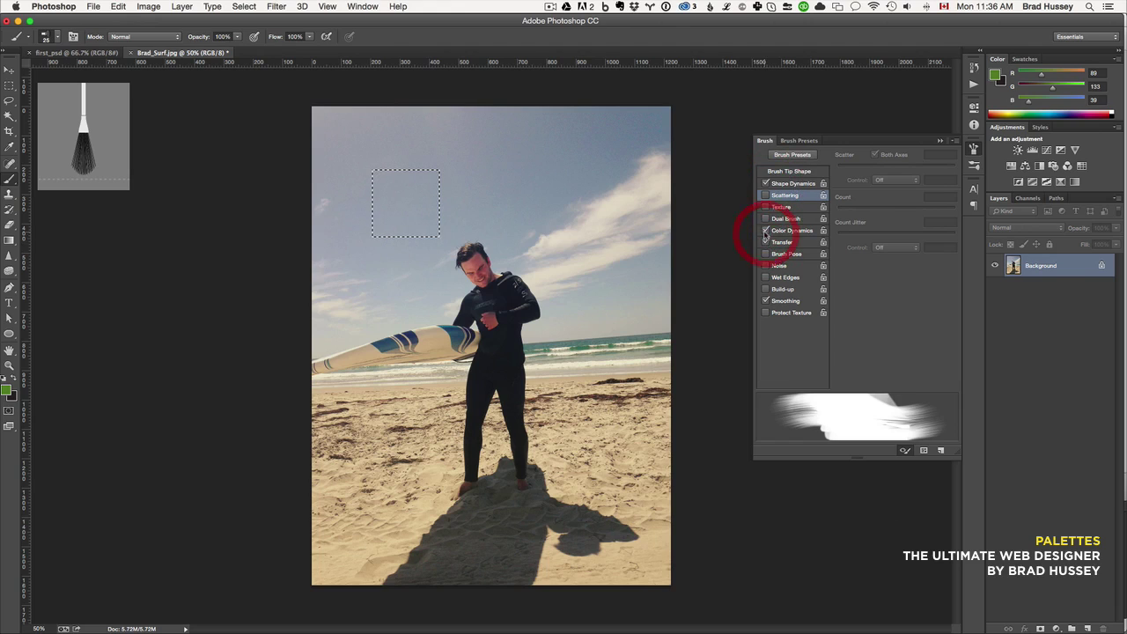
left_click(766, 183)
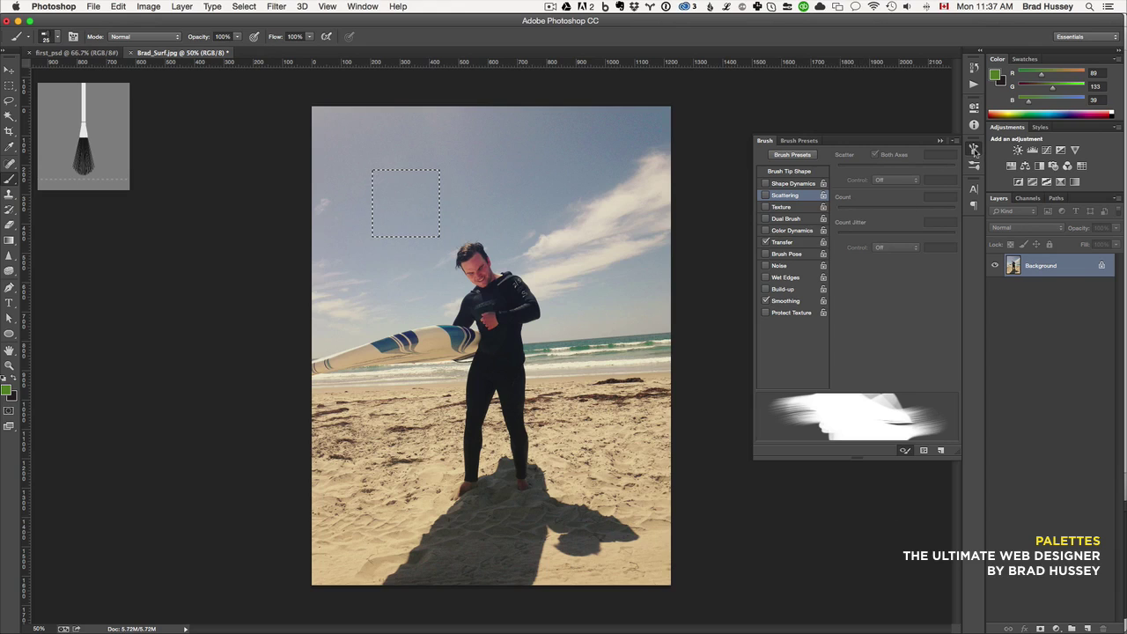
Open the Brush Presets palette, try several round presets, and finish on the first hard round brush before closing the palette
left_click(974, 150)
left_click(974, 164)
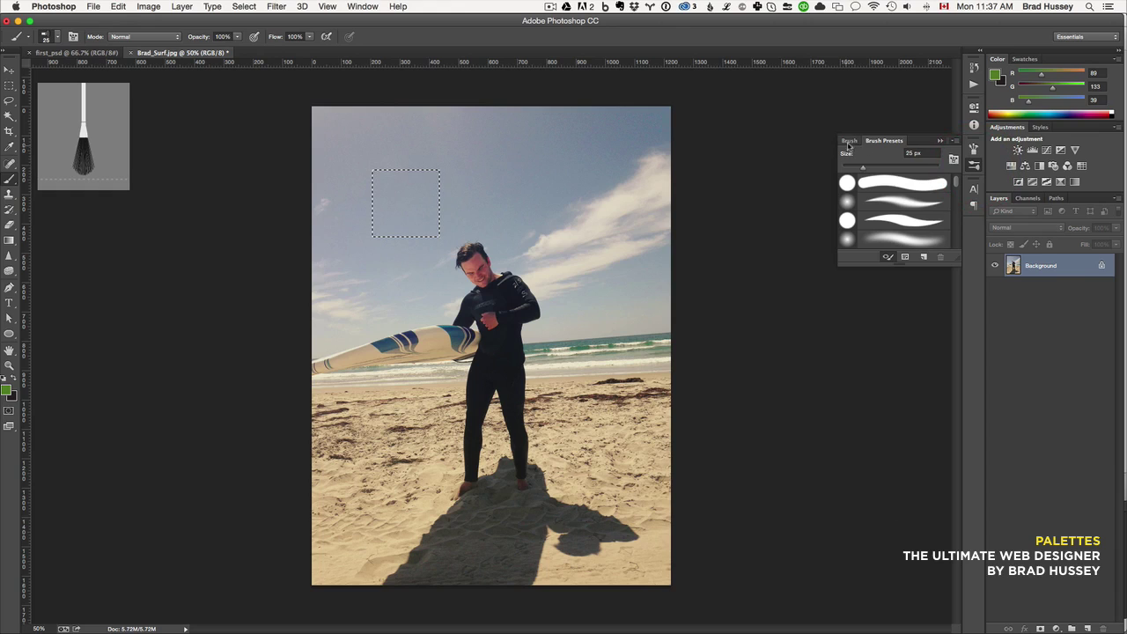
left_click(848, 201)
left_click(852, 223)
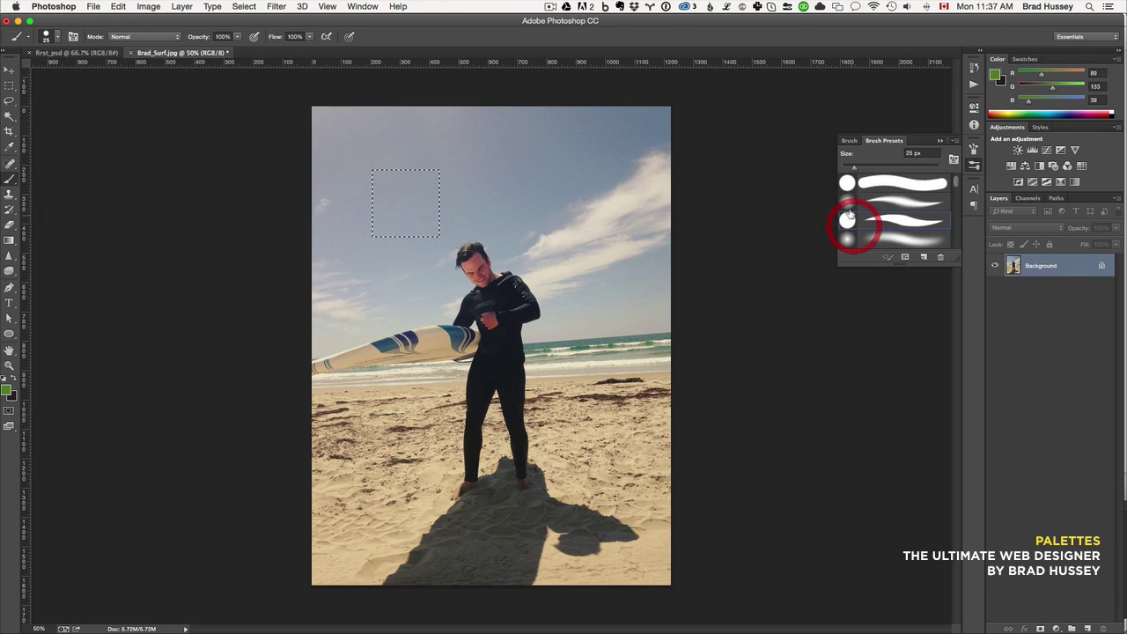
left_click(851, 181)
left_click(974, 165)
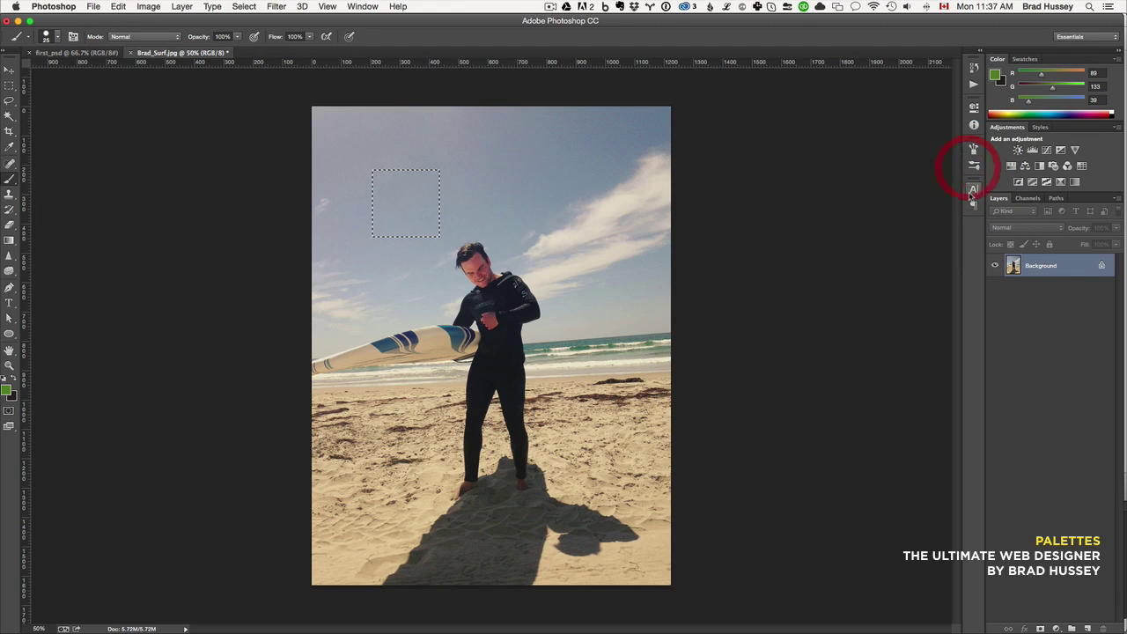
Open the Character palette and the Paragraph palette to view their text settings
left_click(974, 189)
left_click(974, 204)
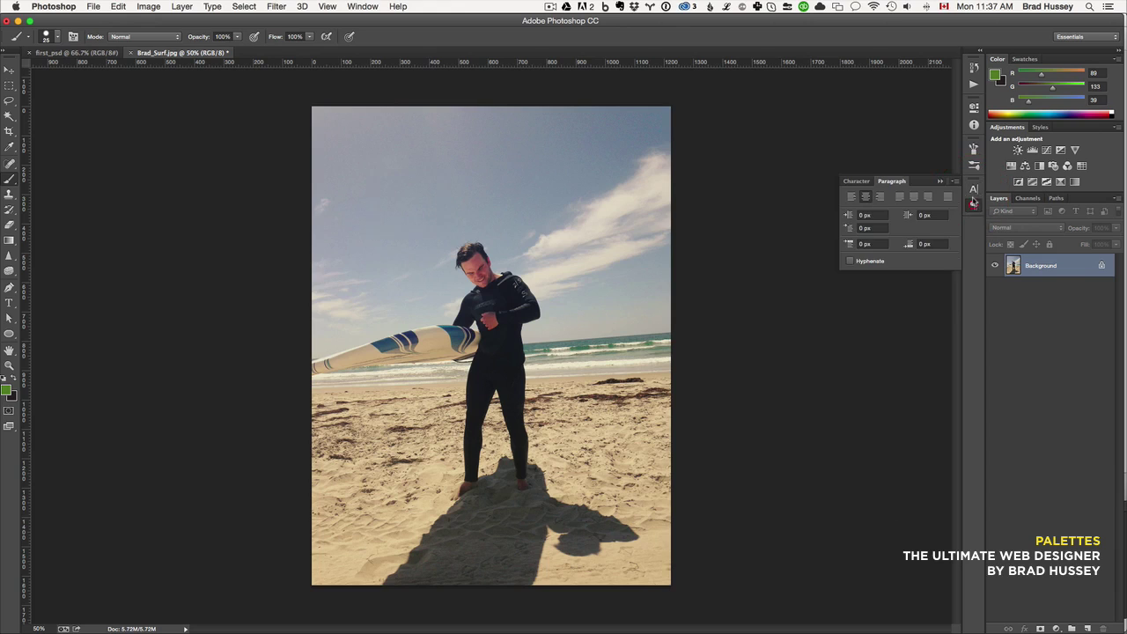
Clear the selection, then add a green title combining the surfer's first name and "Surfing" in the sky, positioned above his head
left_click(974, 188)
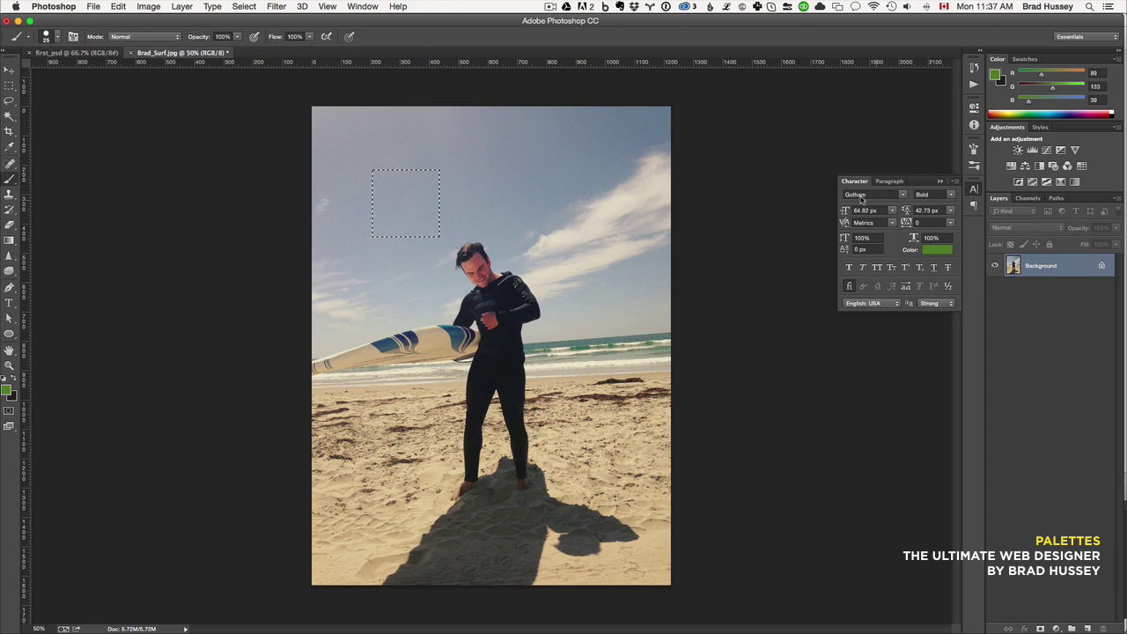
key("super+d")
key("t")
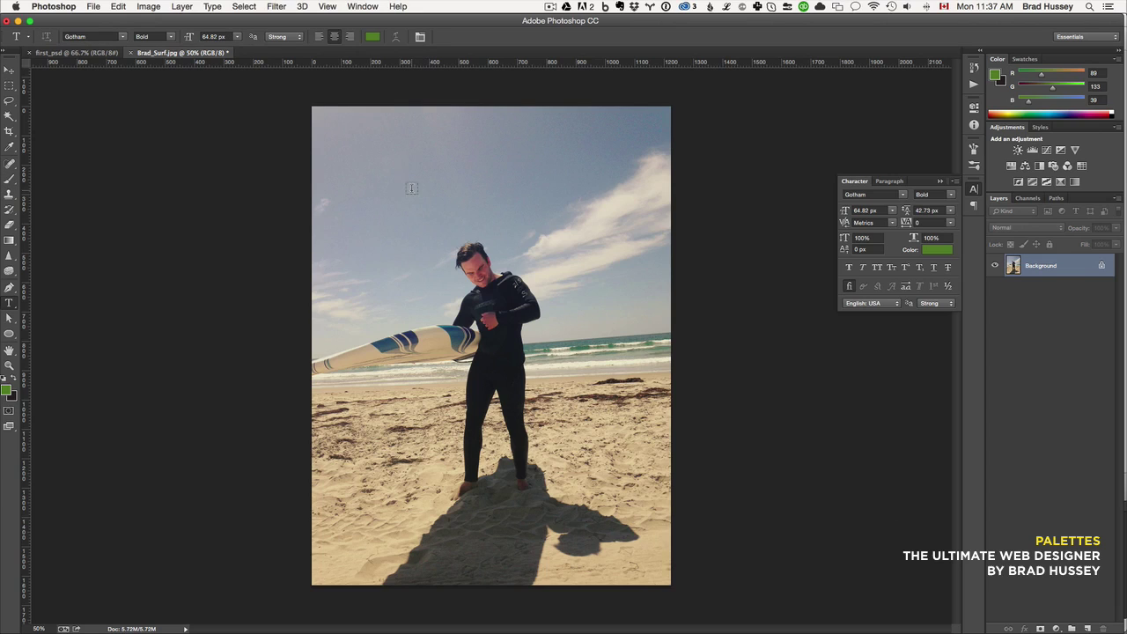
left_click(374, 162)
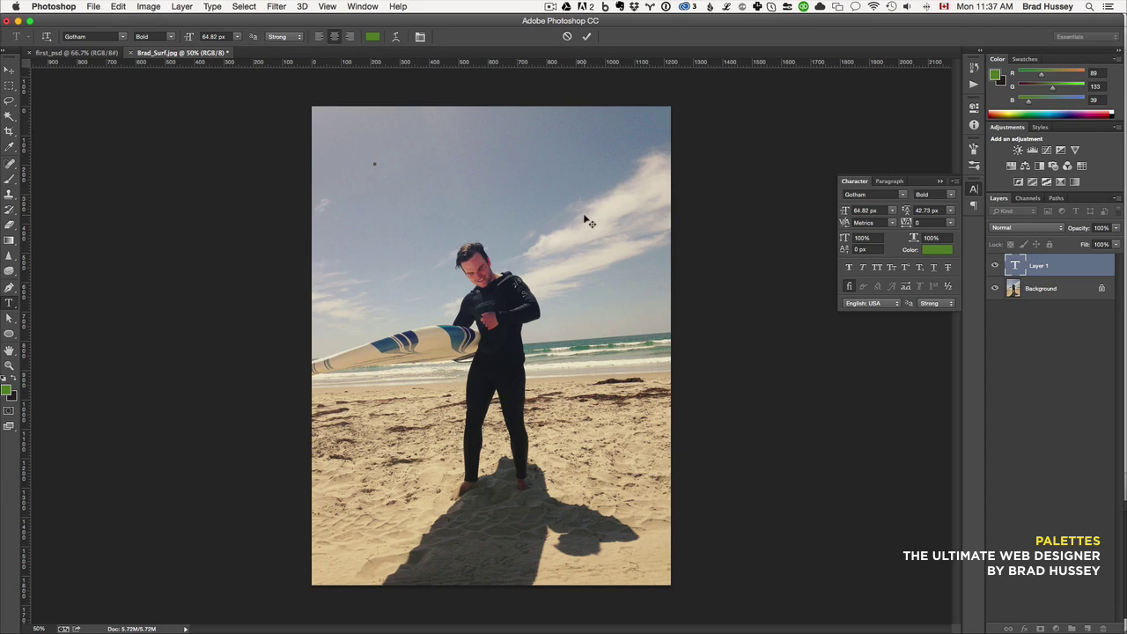
type("Brad Surfing")
key("super+Return")
key("v")
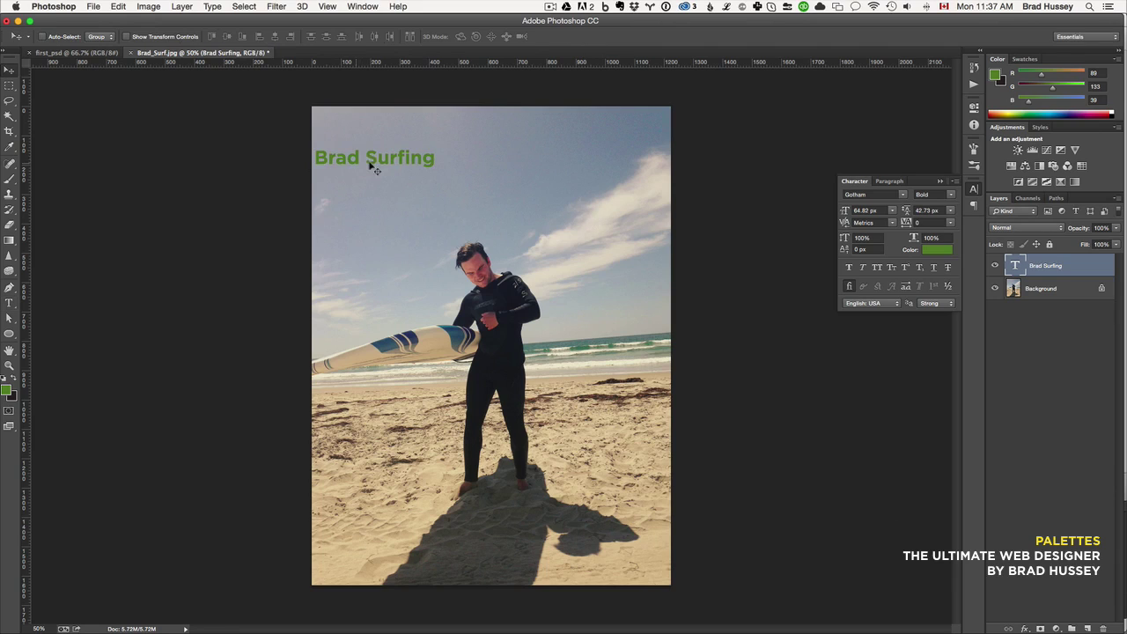
left_click_drag(377, 166, 476, 195)
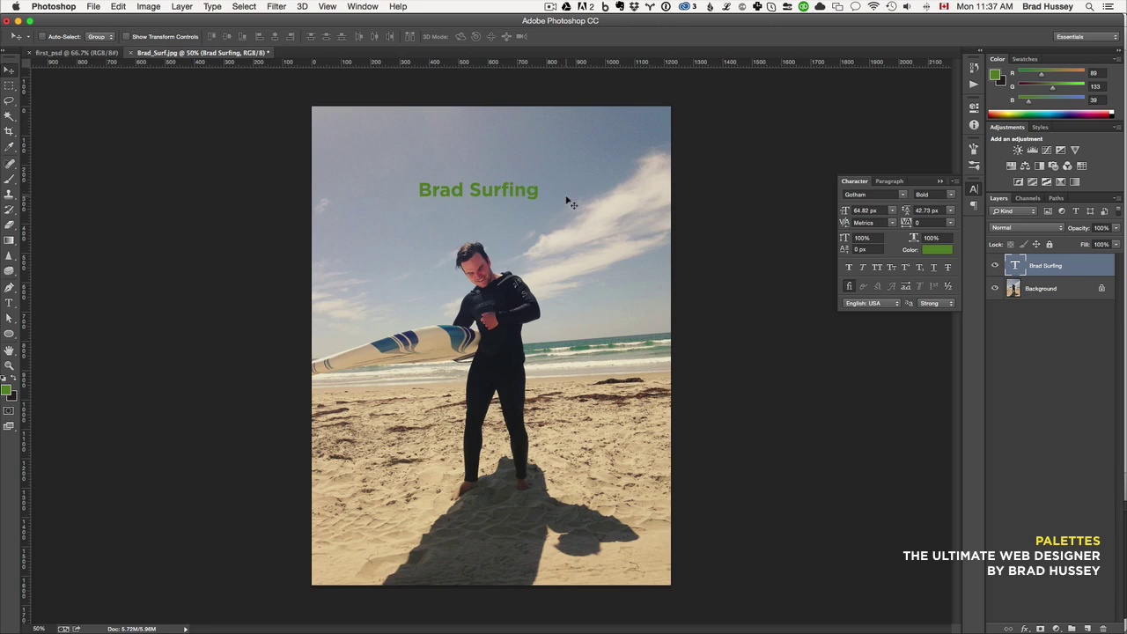
Set the title text to 60 px size, 30 px leading and -75 tracking in the Character palette
double_click(478, 188)
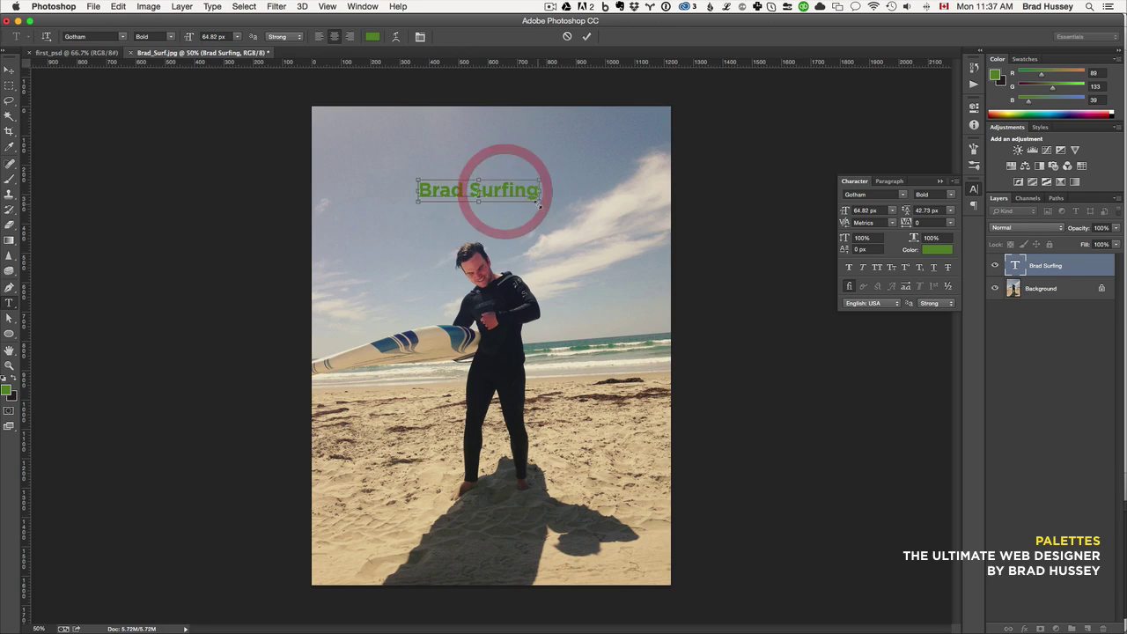
left_click(892, 211)
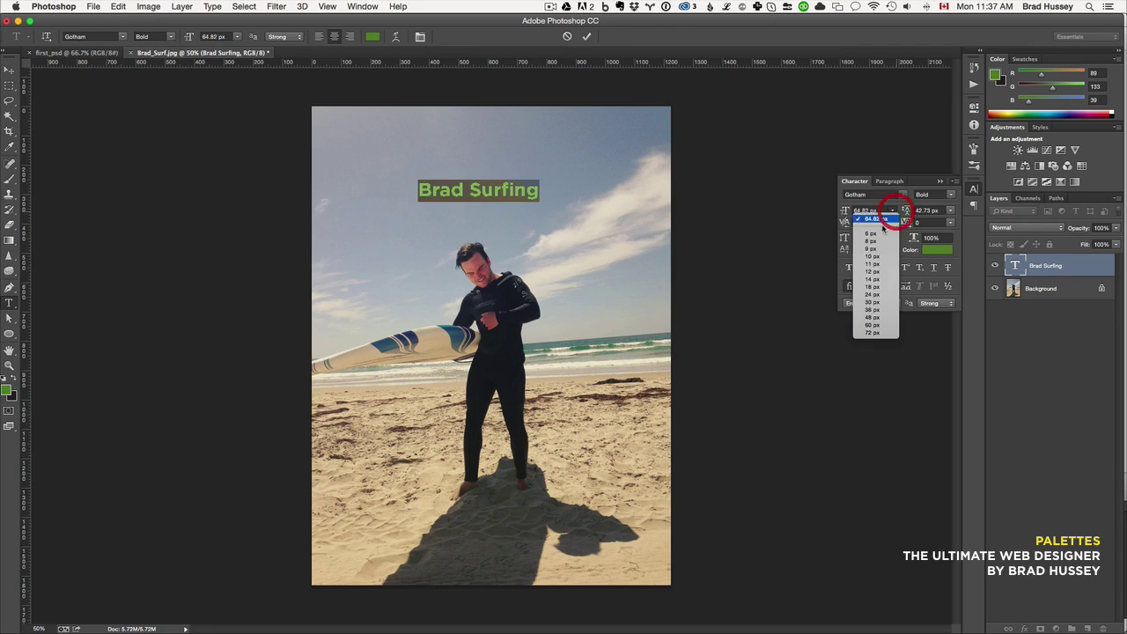
left_click(870, 325)
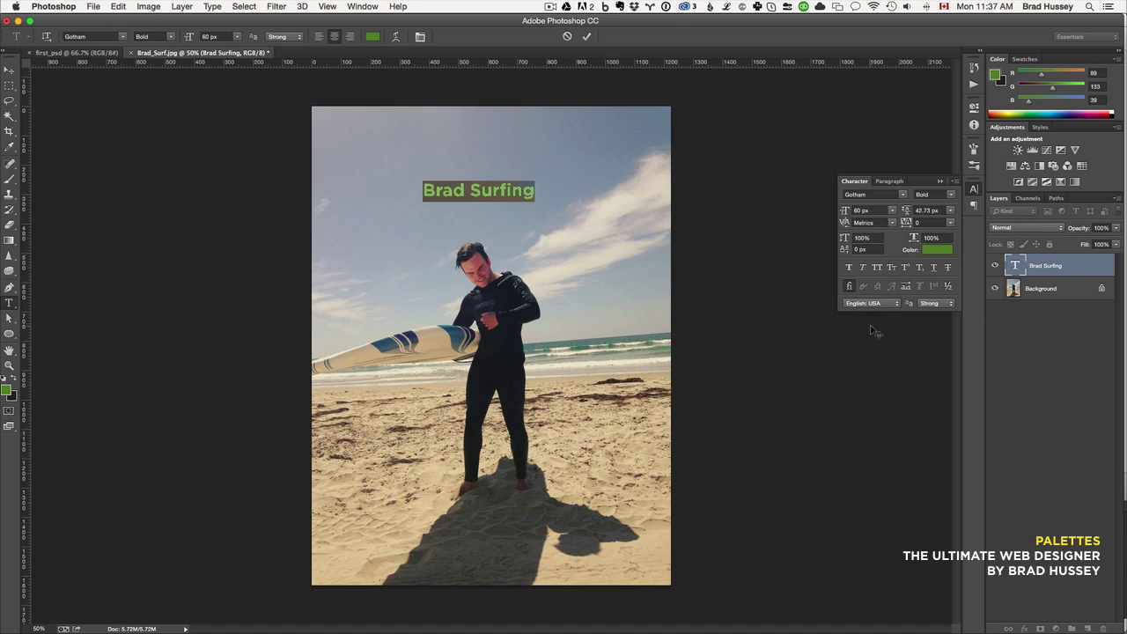
left_click(893, 223)
left_click(870, 229)
left_click(950, 211)
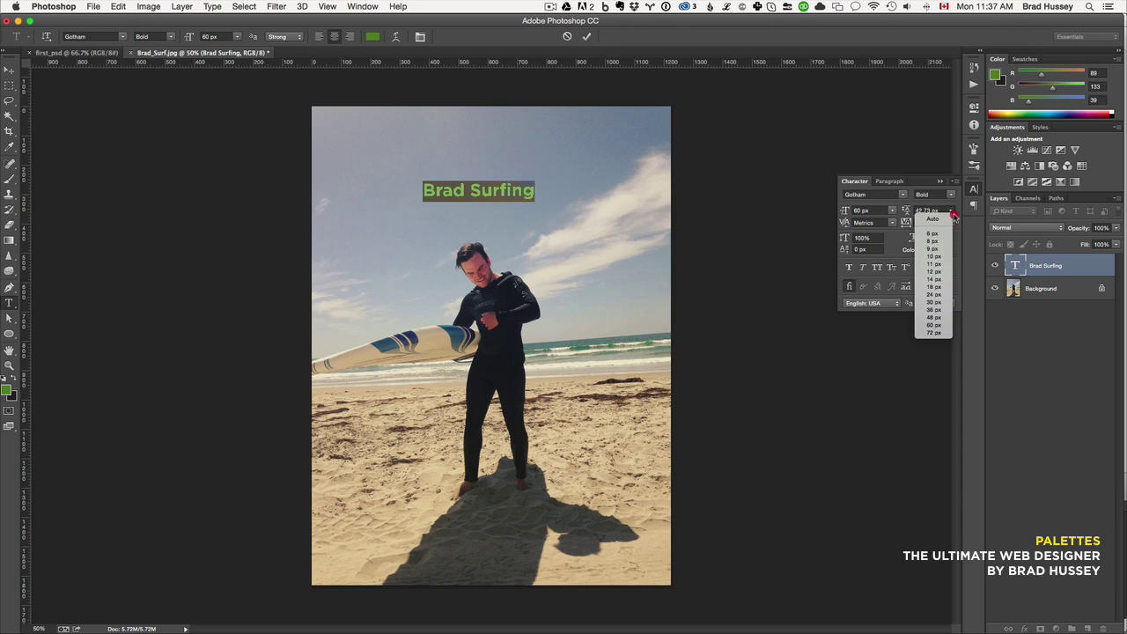
left_click(932, 302)
left_click(948, 223)
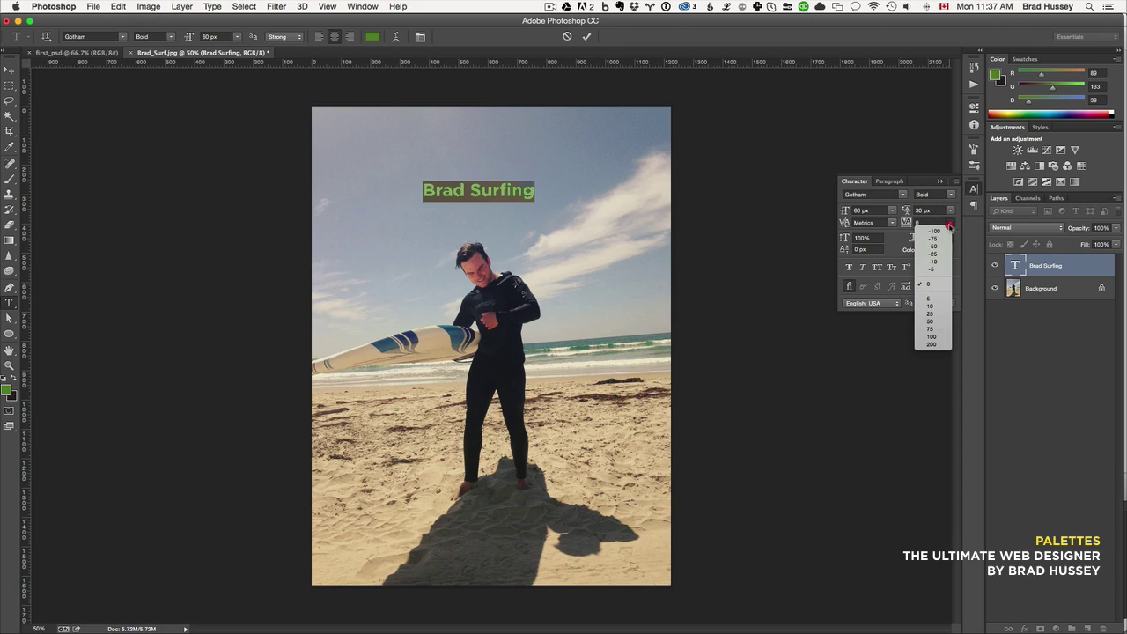
left_click(941, 236)
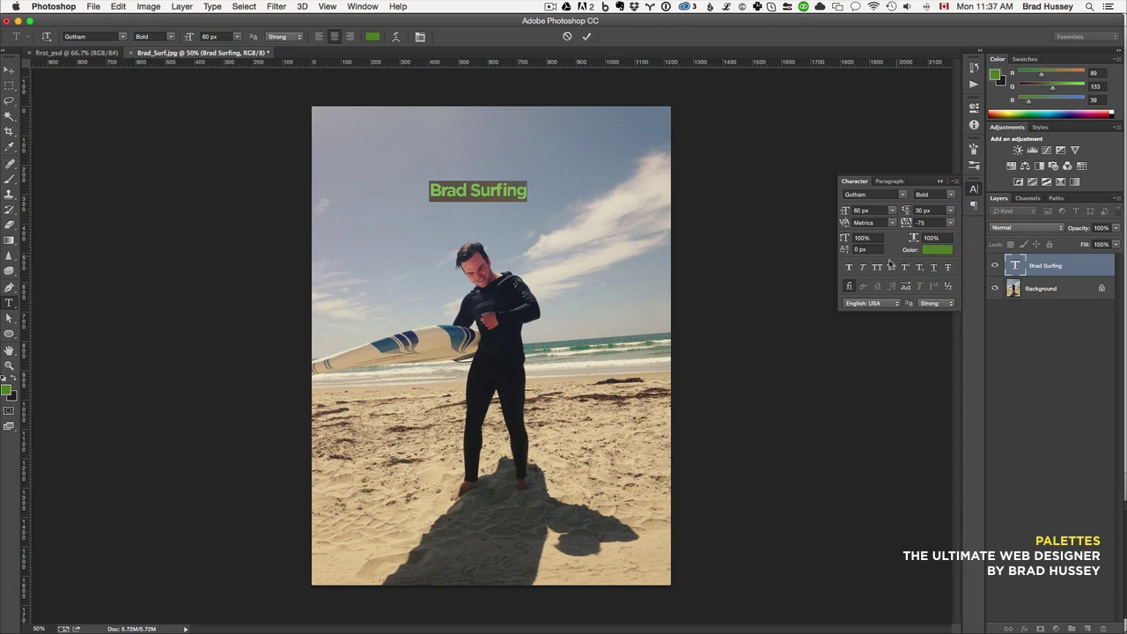
Recolor the title text with the sand tone d9c093 sampled from the beach in the photo
left_click(940, 253)
left_click(710, 396)
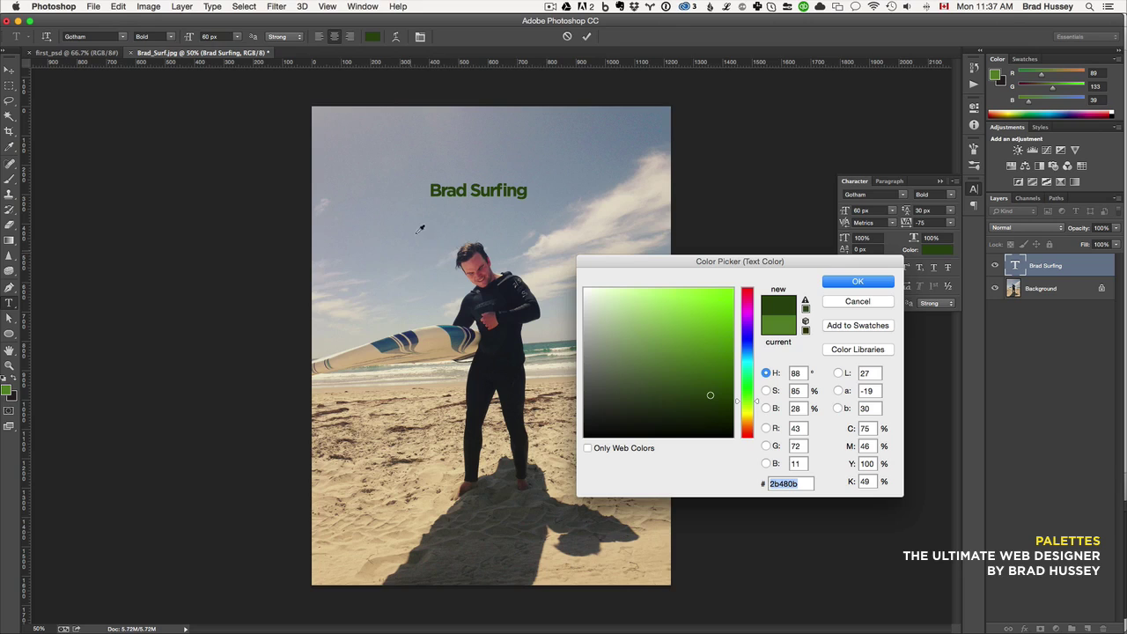
left_click(421, 527)
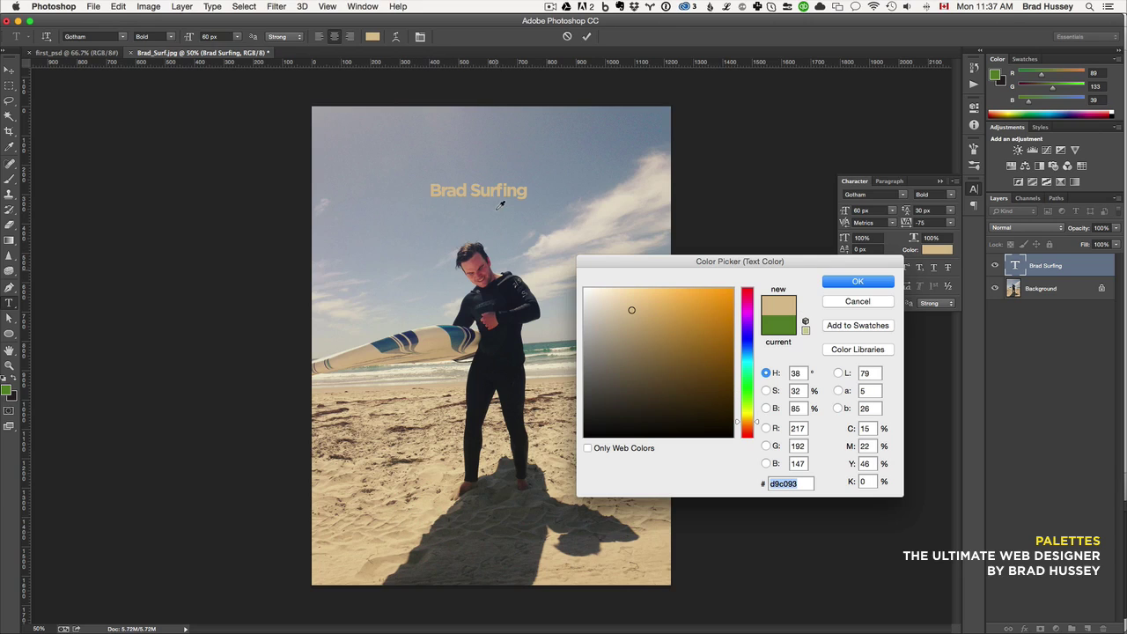
left_click(836, 283)
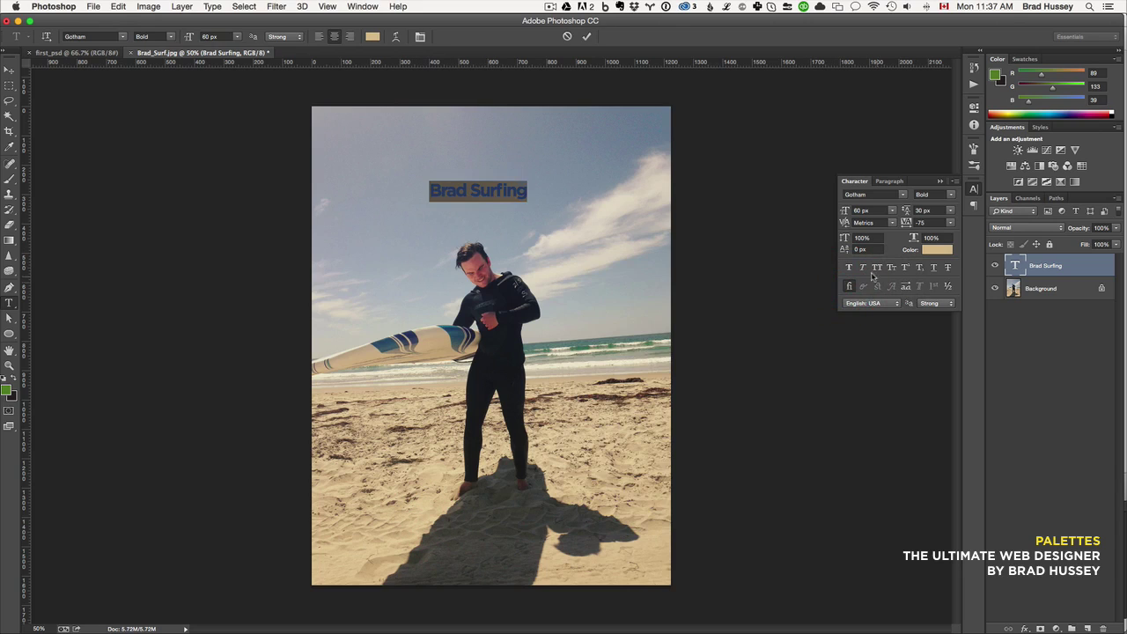
Try faux italic, all caps, superscript, underline and strikethrough on the title text, turning each one off again
left_click(863, 272)
left_click(863, 272)
left_click(878, 271)
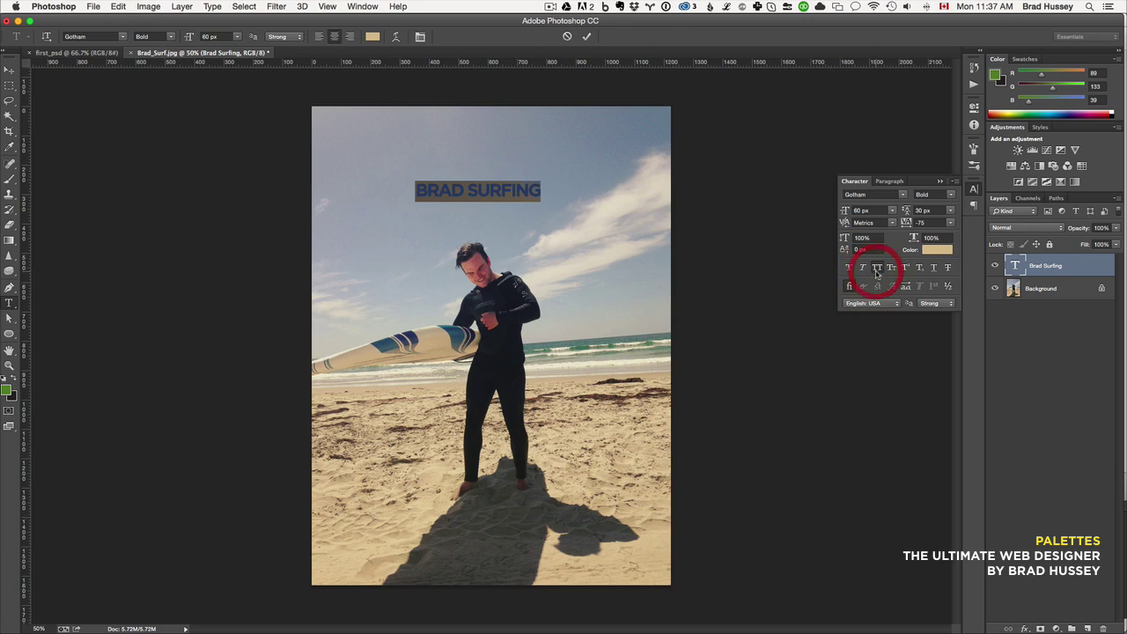
left_click(878, 271)
left_click(903, 270)
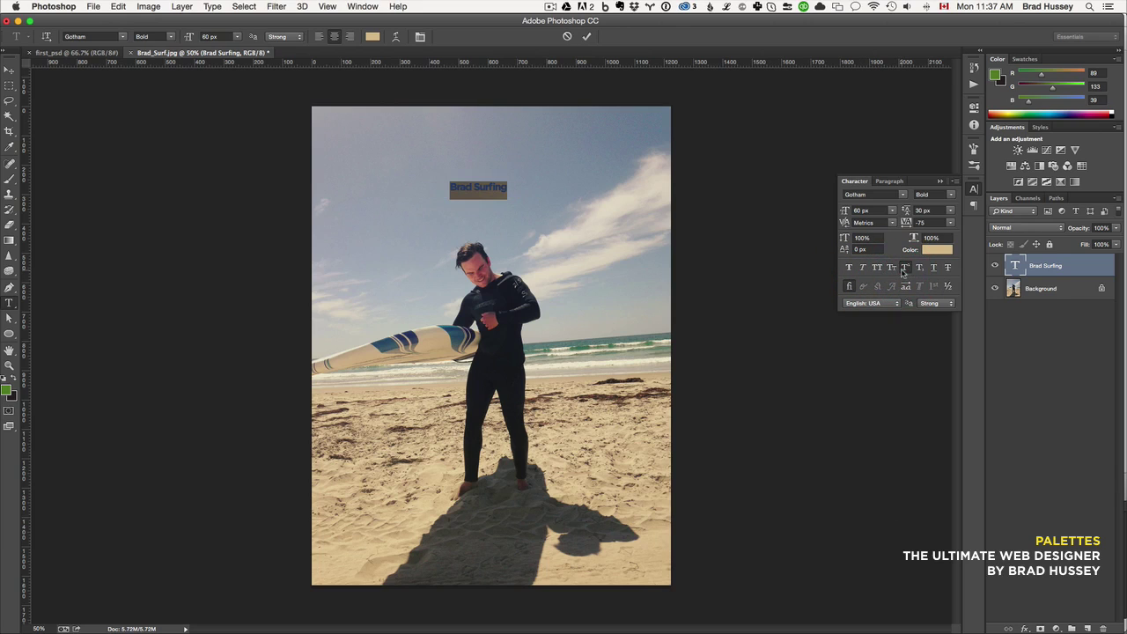
left_click(902, 271)
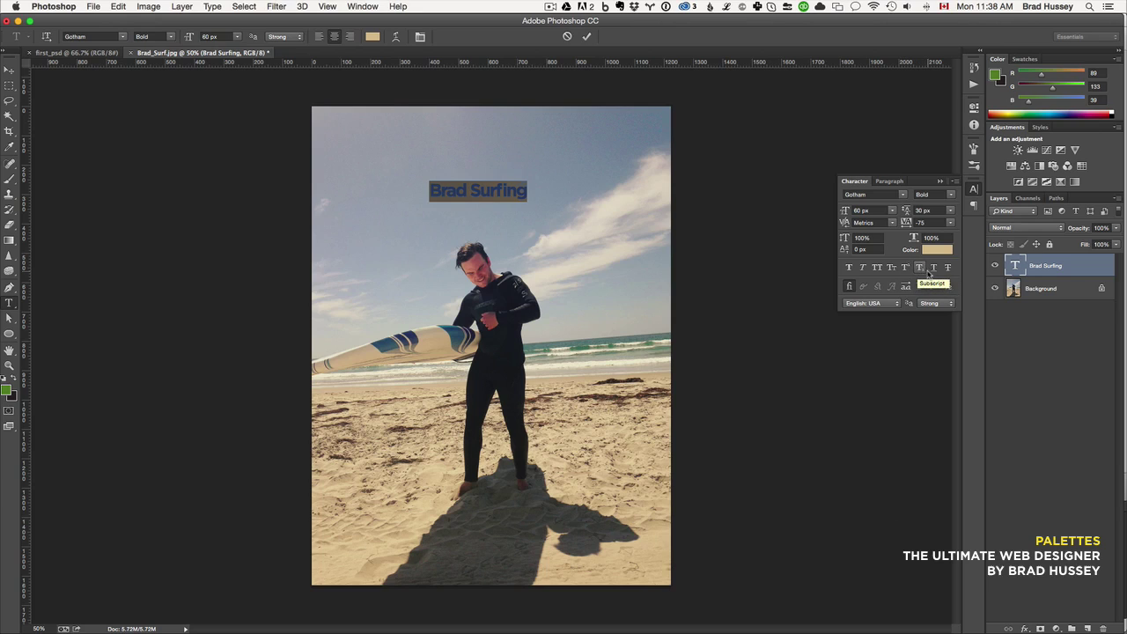
left_click(931, 272)
left_click(931, 272)
left_click(945, 272)
left_click(945, 273)
Try left and right alignment for the title in the Paragraph palette, restore centered alignment and close the palette
left_click(890, 180)
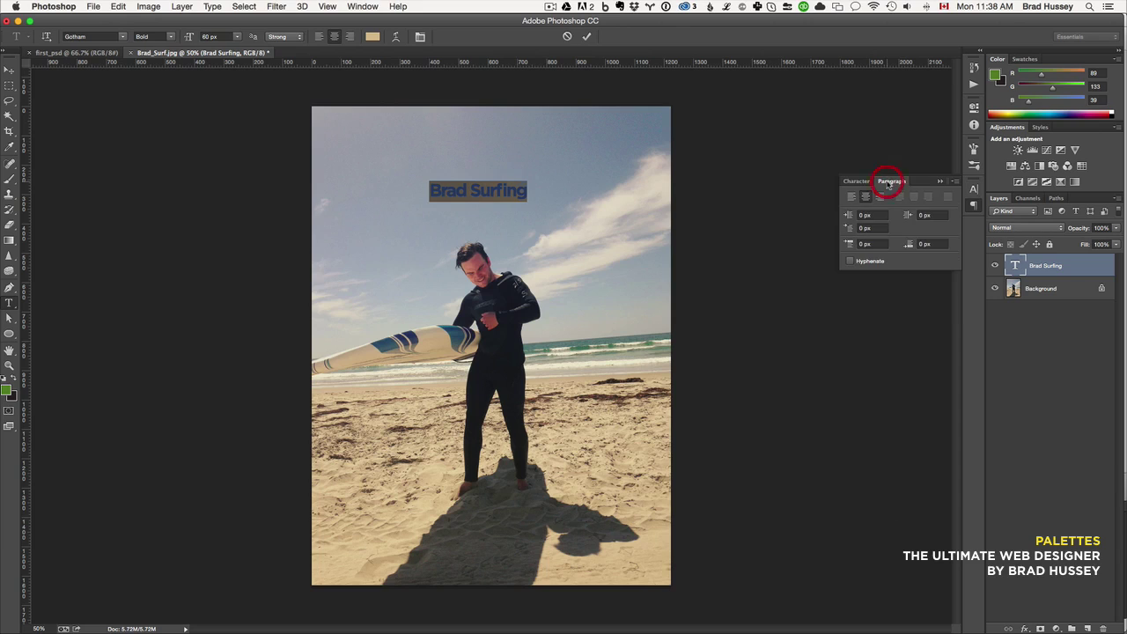
left_click(851, 197)
left_click(865, 196)
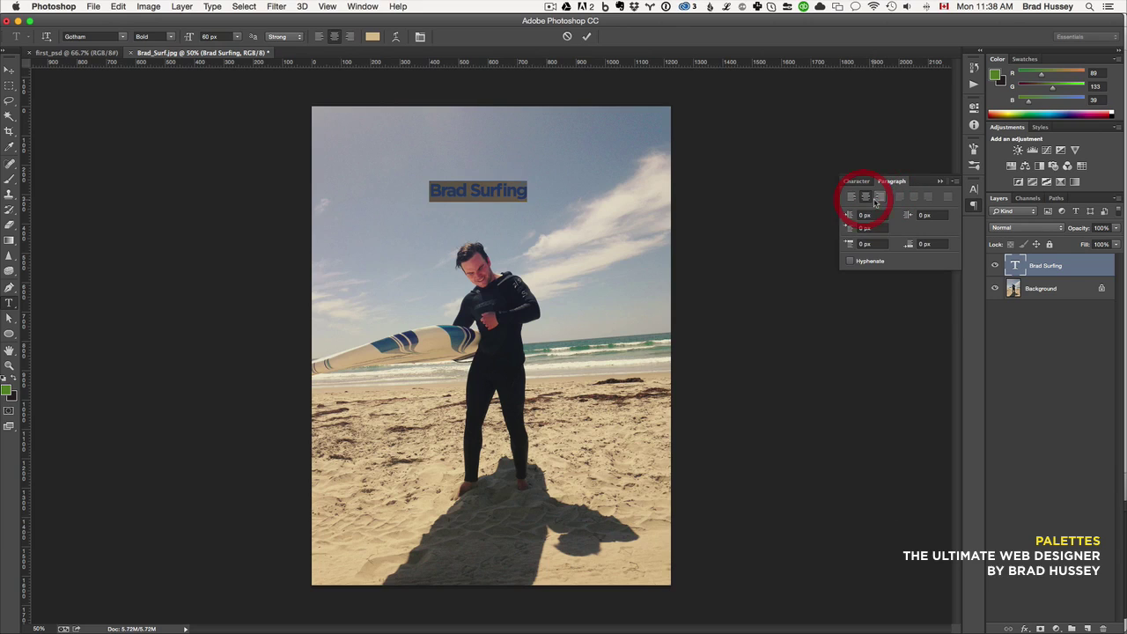
left_click(878, 198)
left_click(866, 196)
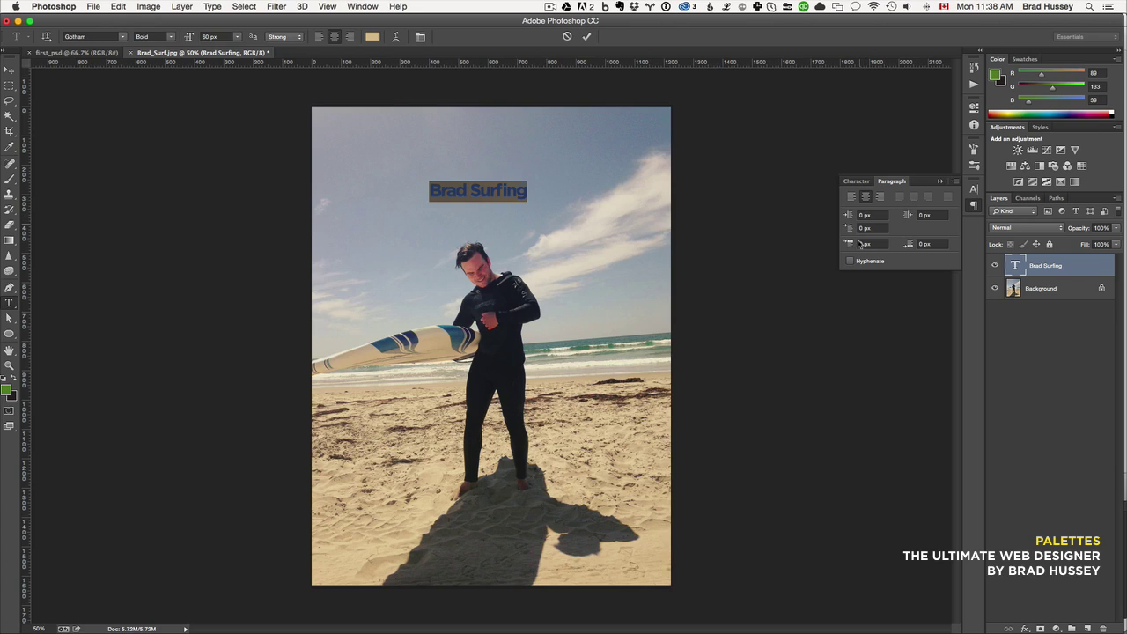
left_click(974, 208)
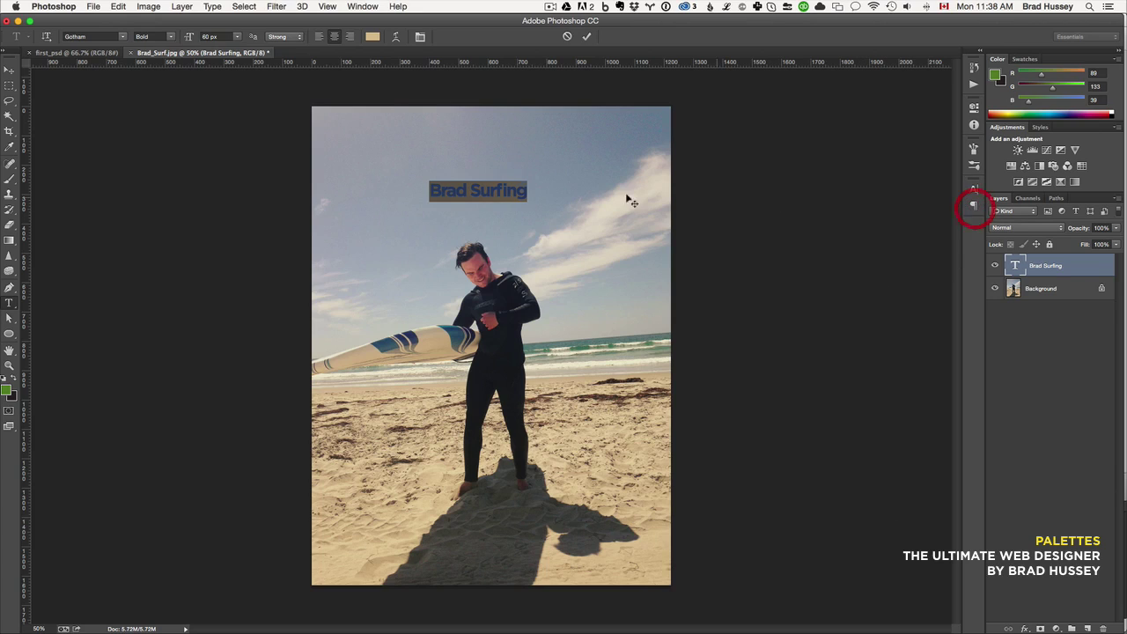
Hide the text selection highlight, try left alignment, return the title to centered and commit the text edit
key("super+h")
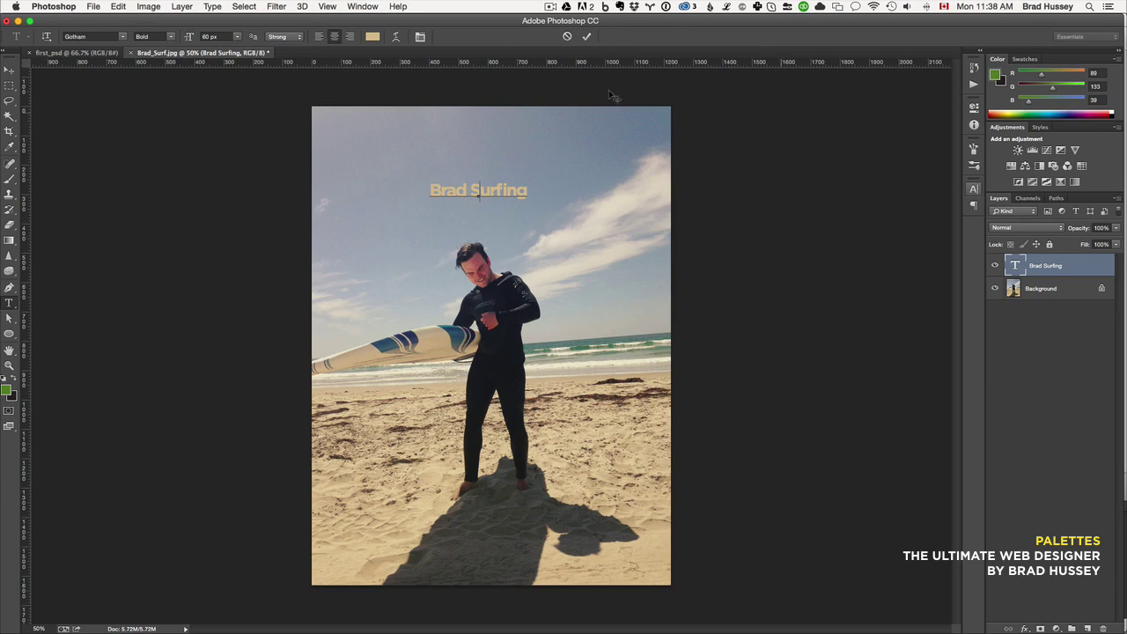
left_click(318, 36)
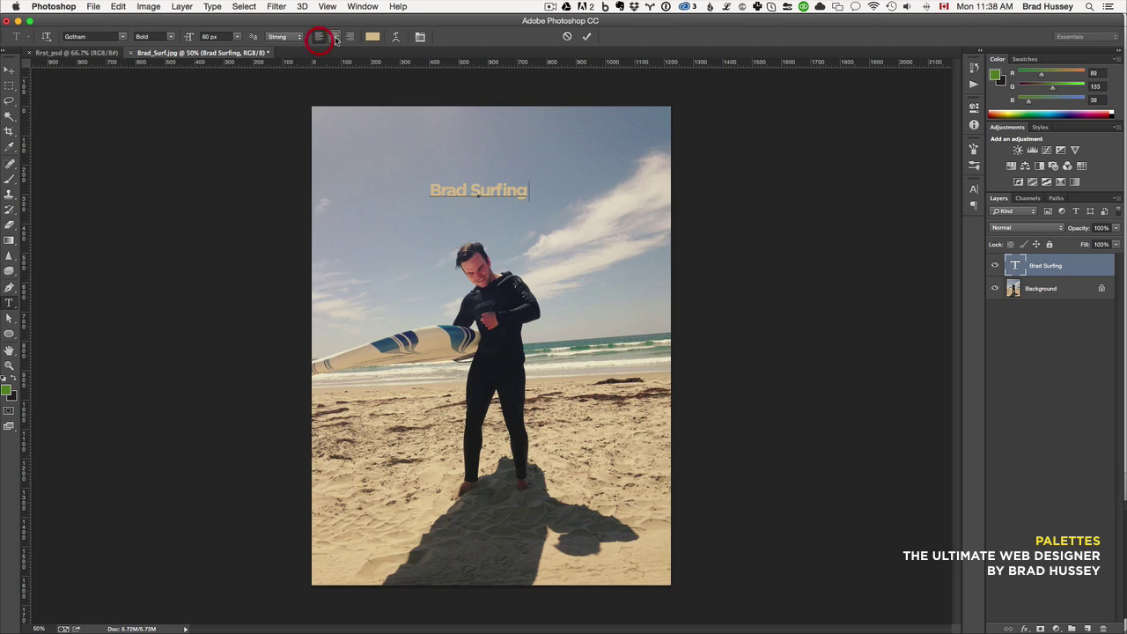
left_click(334, 36)
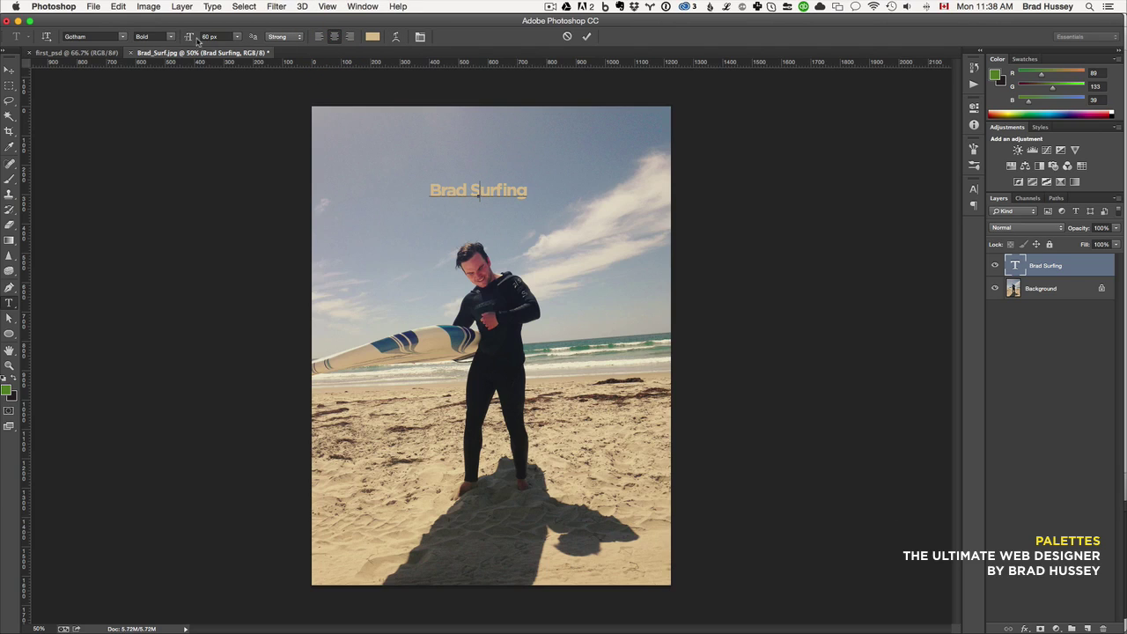
left_click(585, 38)
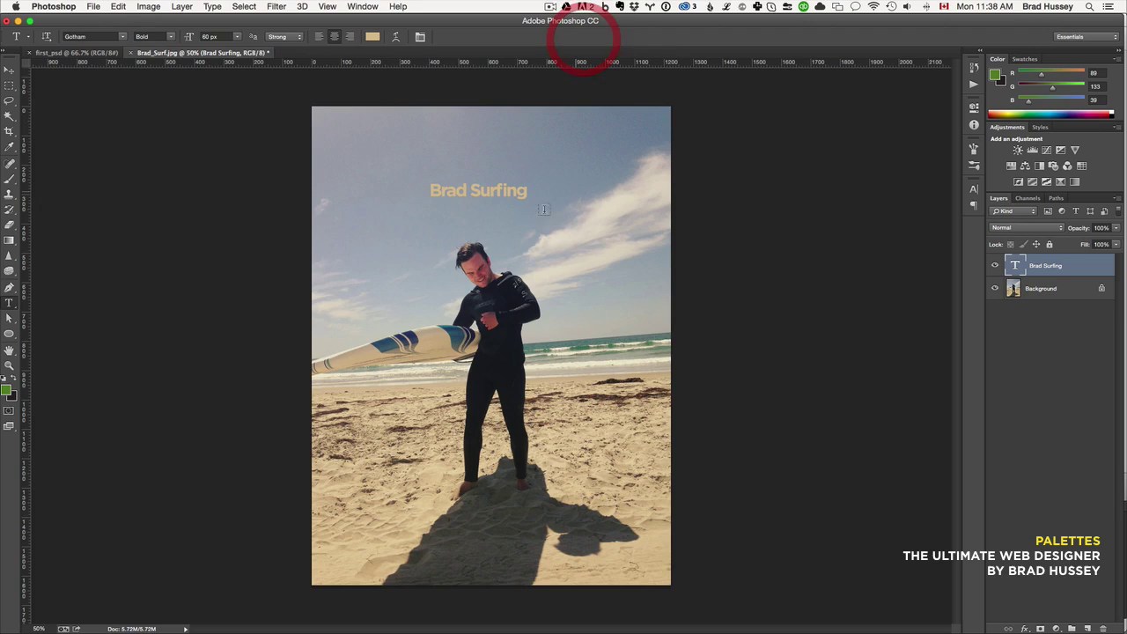
Toggle the title layer's visibility off and on several times, leaving the layer visible
left_click(995, 267)
left_click(995, 267)
left_click(996, 267)
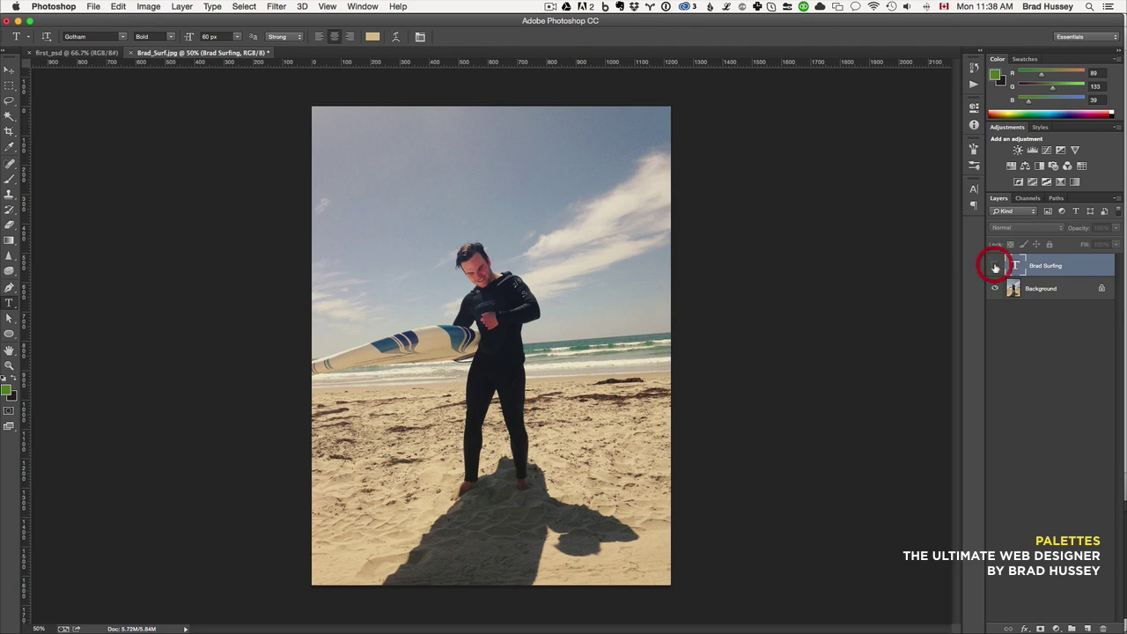
left_click(995, 266)
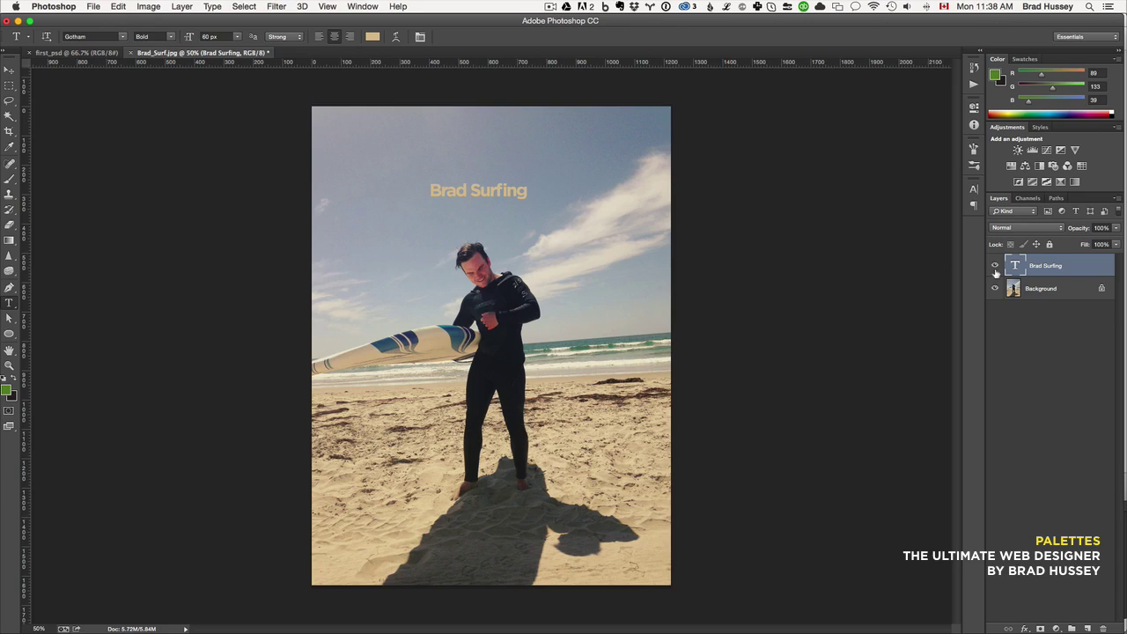
left_click(996, 267)
left_click(995, 268)
Review the available workspaces and switch from Essentials to the Painting workspace
left_click(1082, 40)
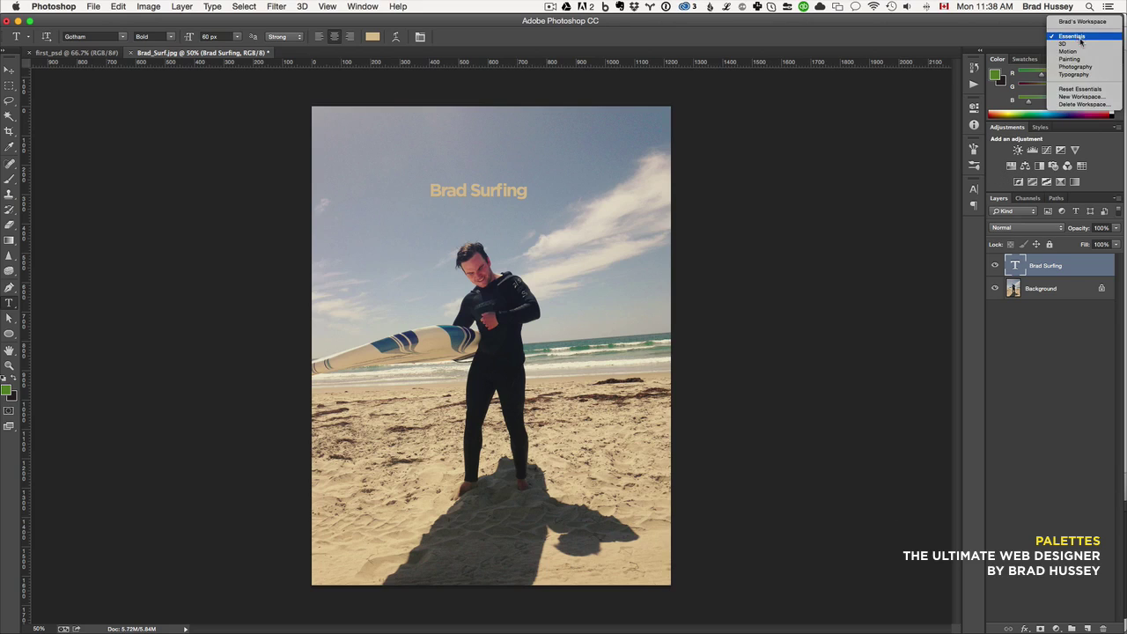
left_click(1082, 40)
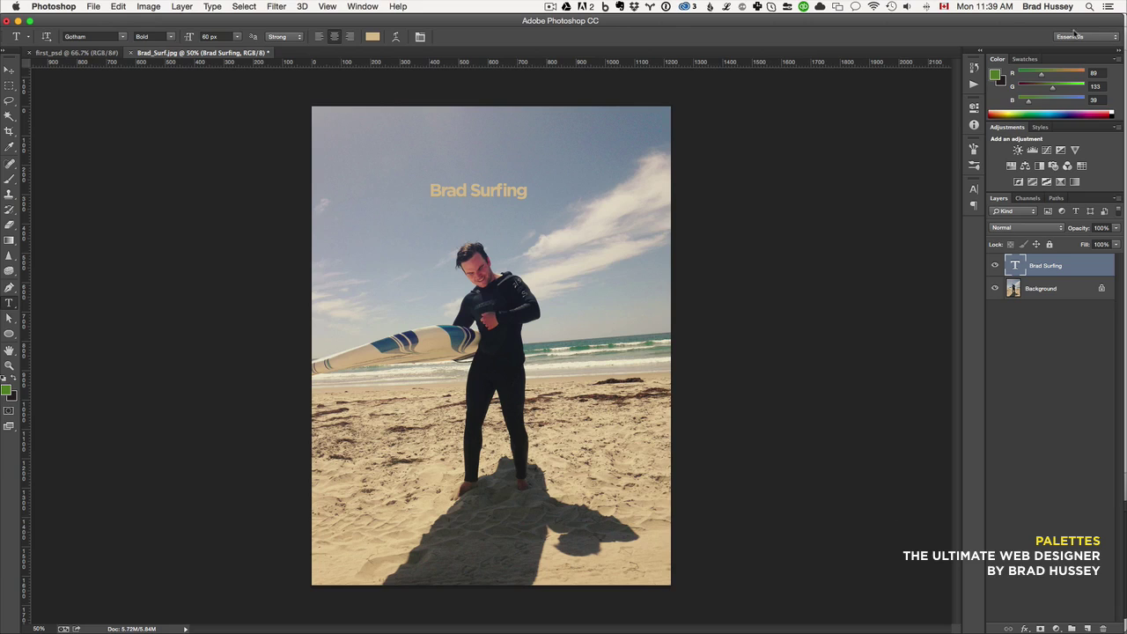
left_click(1075, 35)
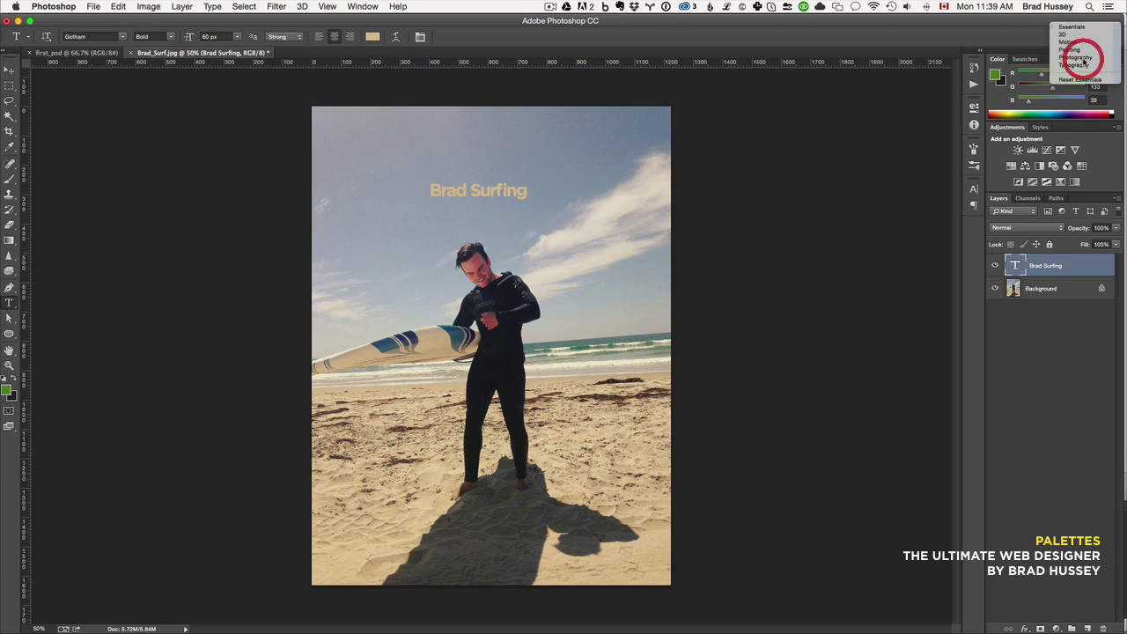
left_click(1074, 49)
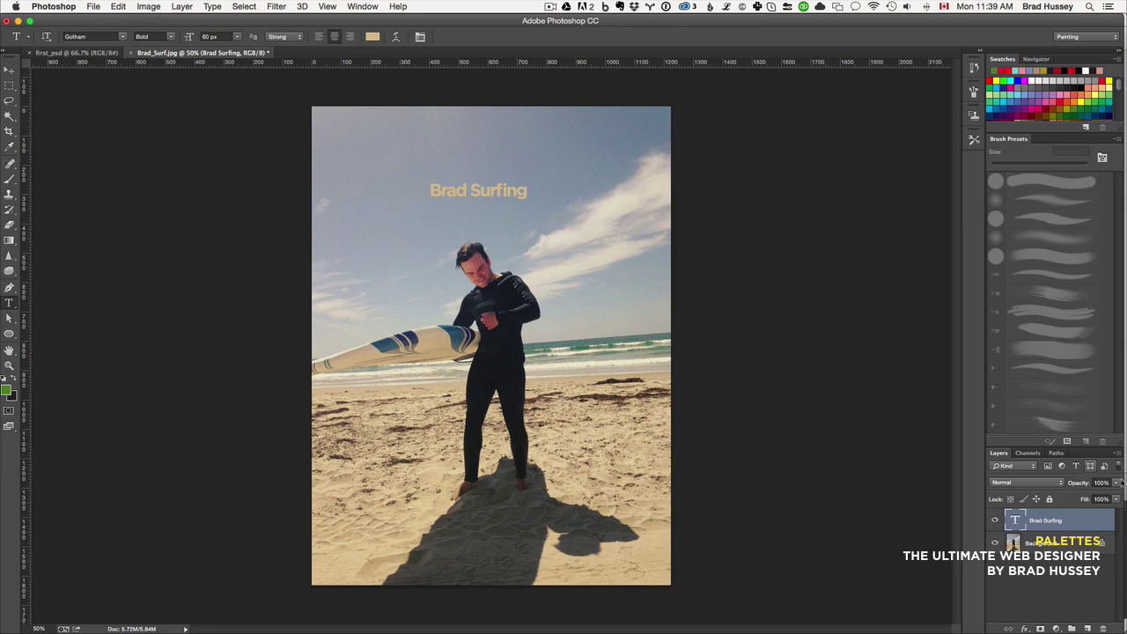
Look at the New Workspace settings and the Swatches palette's context options, dismissing both without changes
left_click(1076, 37)
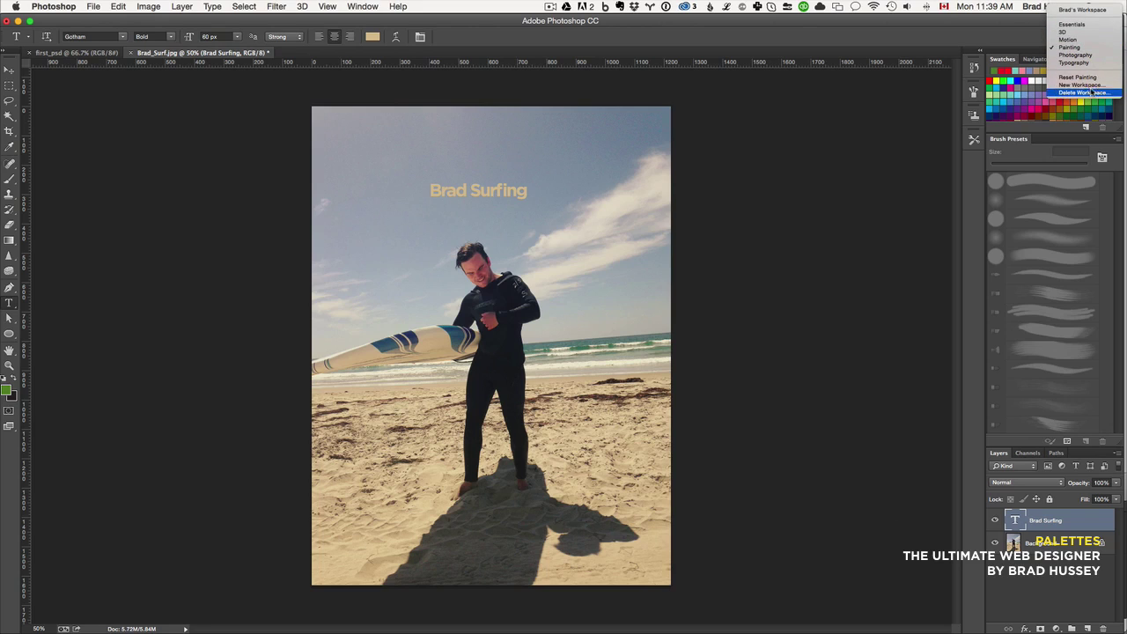
left_click(1083, 84)
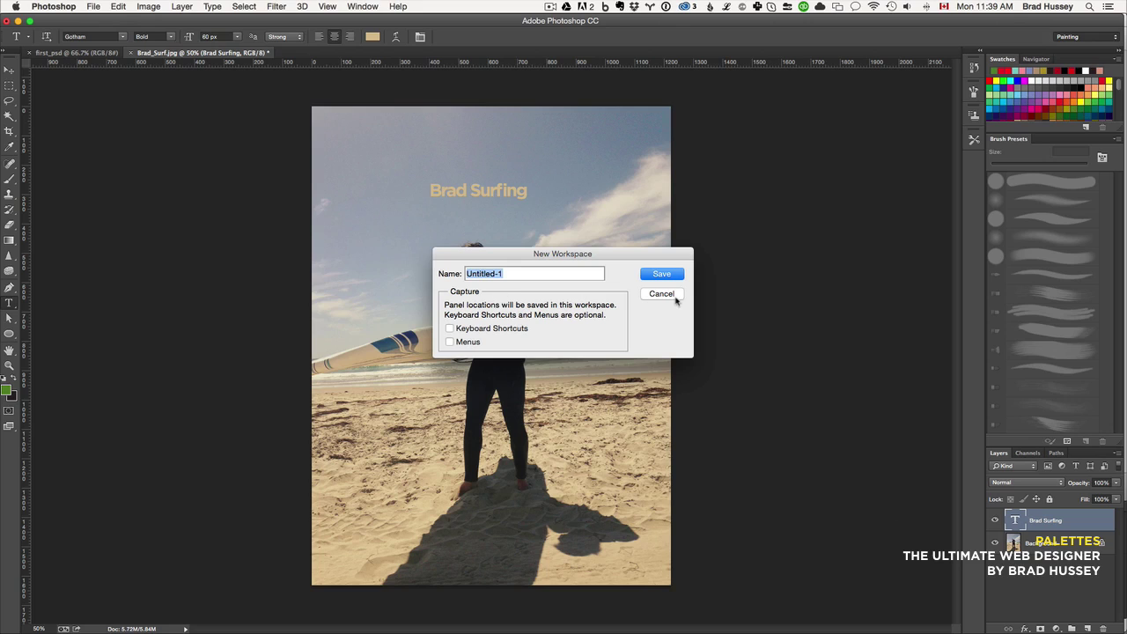
left_click(674, 297)
right_click(1007, 59)
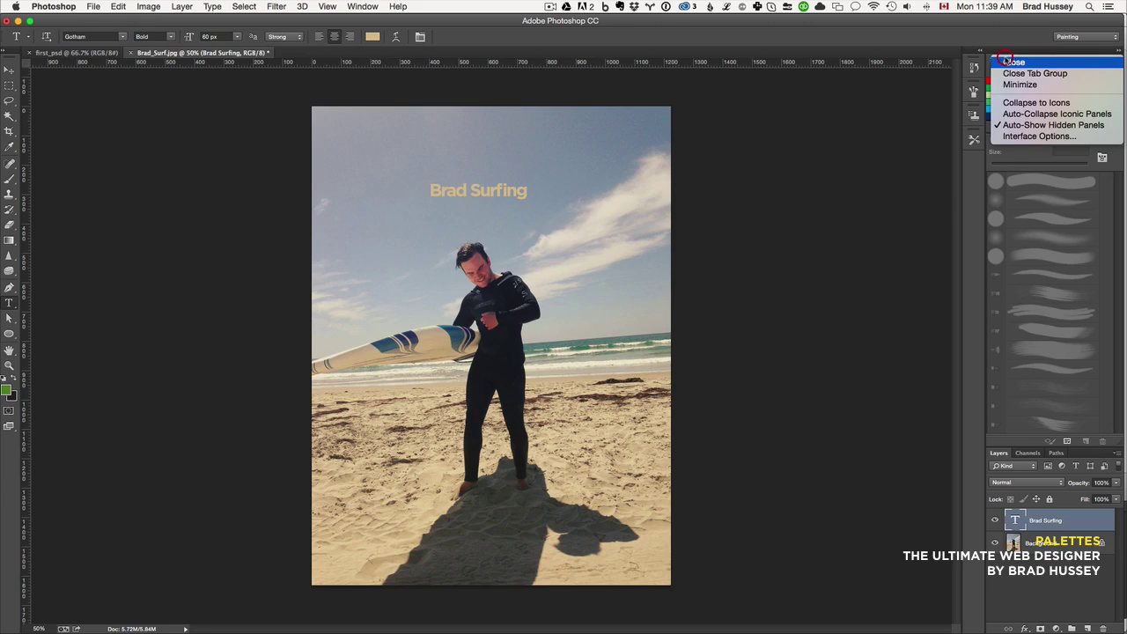
left_click(1022, 50)
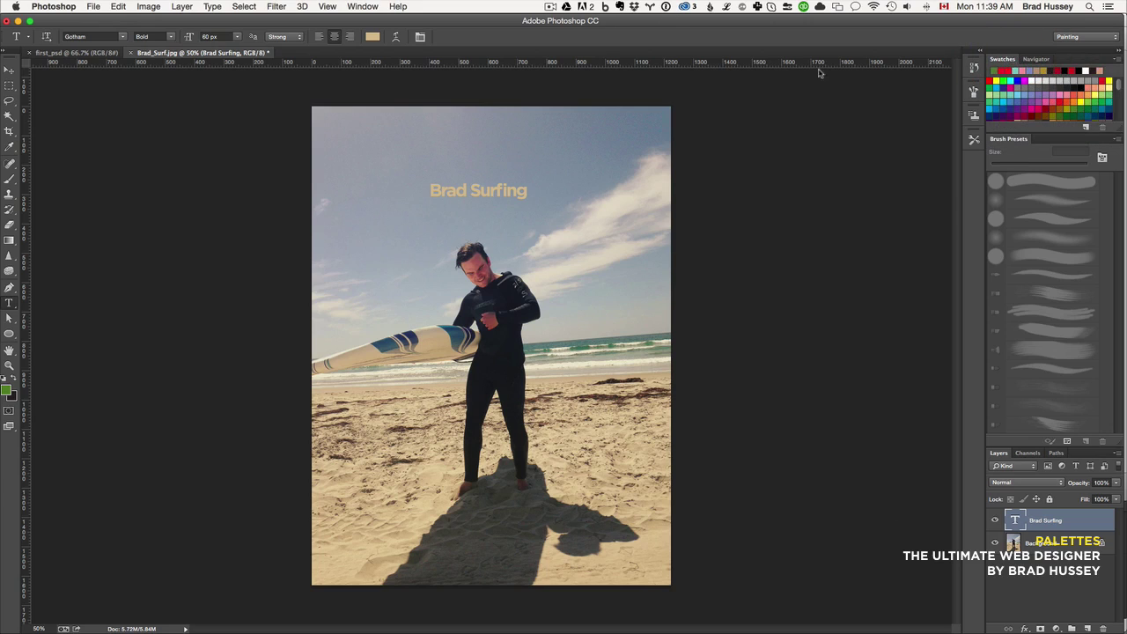
Dock Brush Presets beside Swatches and Navigator, and move the History palette icon to the end of the collapsed palette strip
right_click(1036, 60)
left_click(1040, 55)
left_click_drag(1016, 142, 1062, 58)
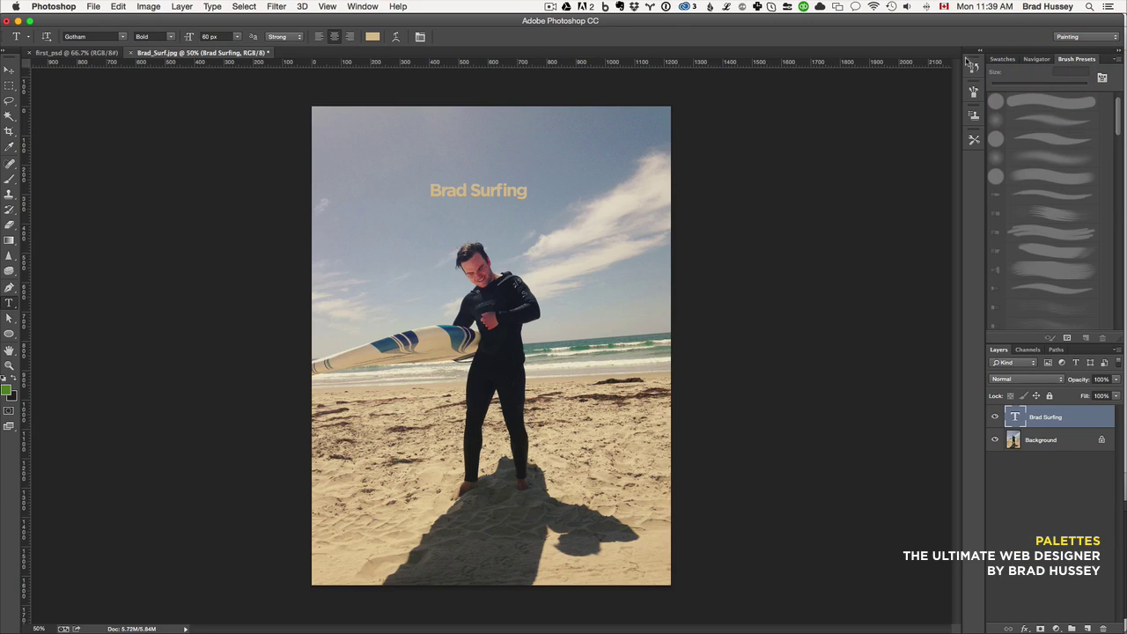
left_click_drag(971, 114, 979, 170)
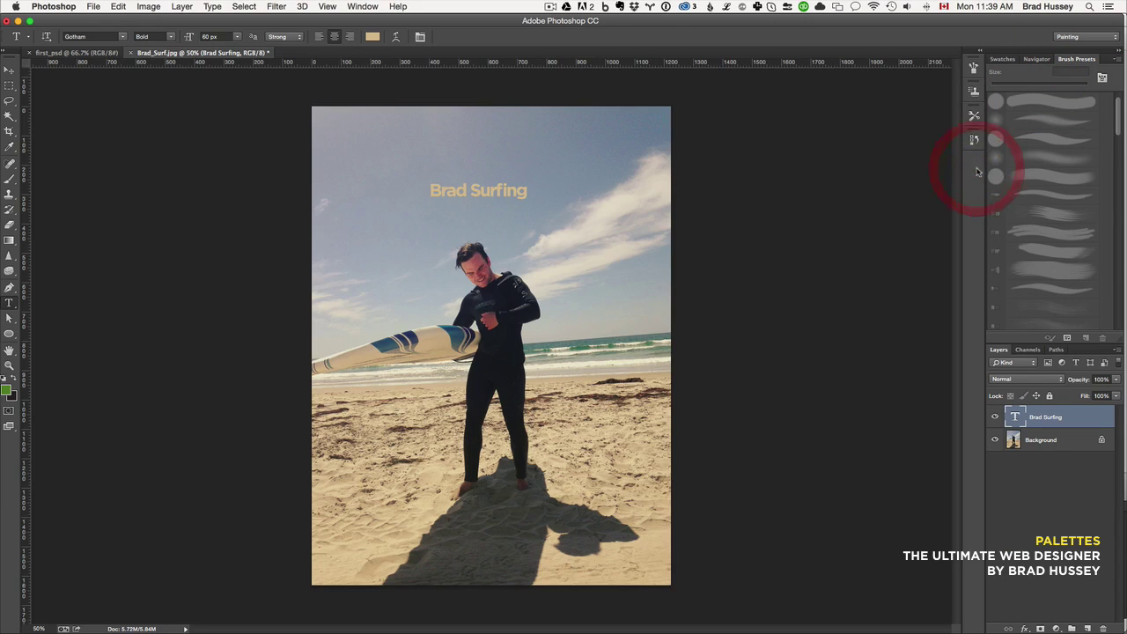
Expand the toolbar to two columns and return it to a single column
left_click(11, 55)
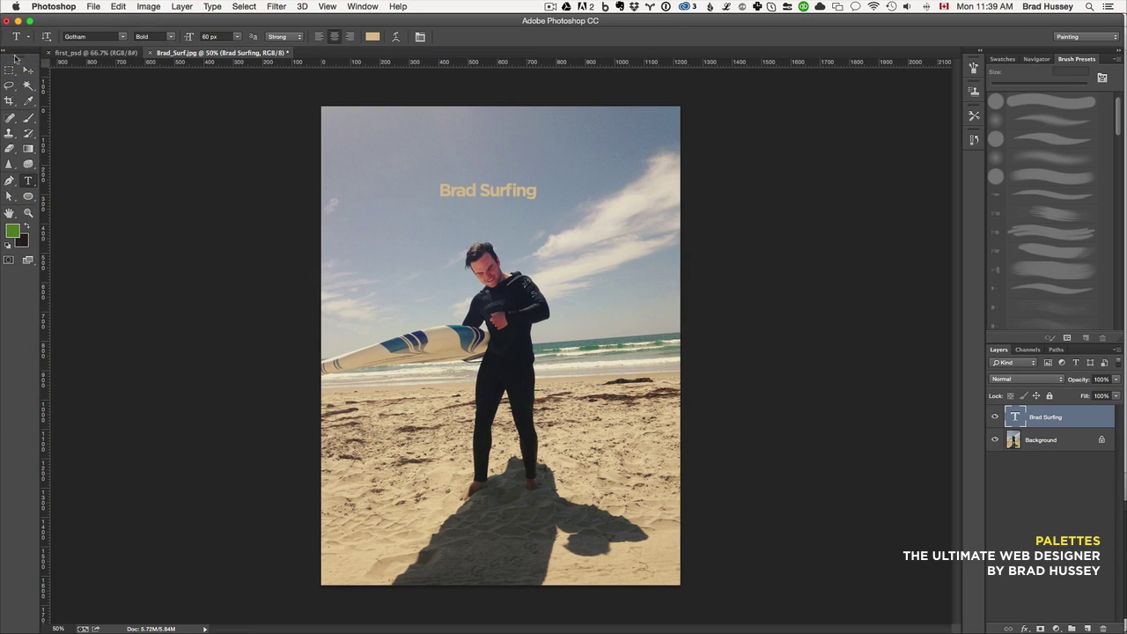
mouse_move(20, 59)
left_mouse_down()
mouse_move(2, 85)
mouse_move(7, 69)
left_mouse_up()
left_click(9, 54)
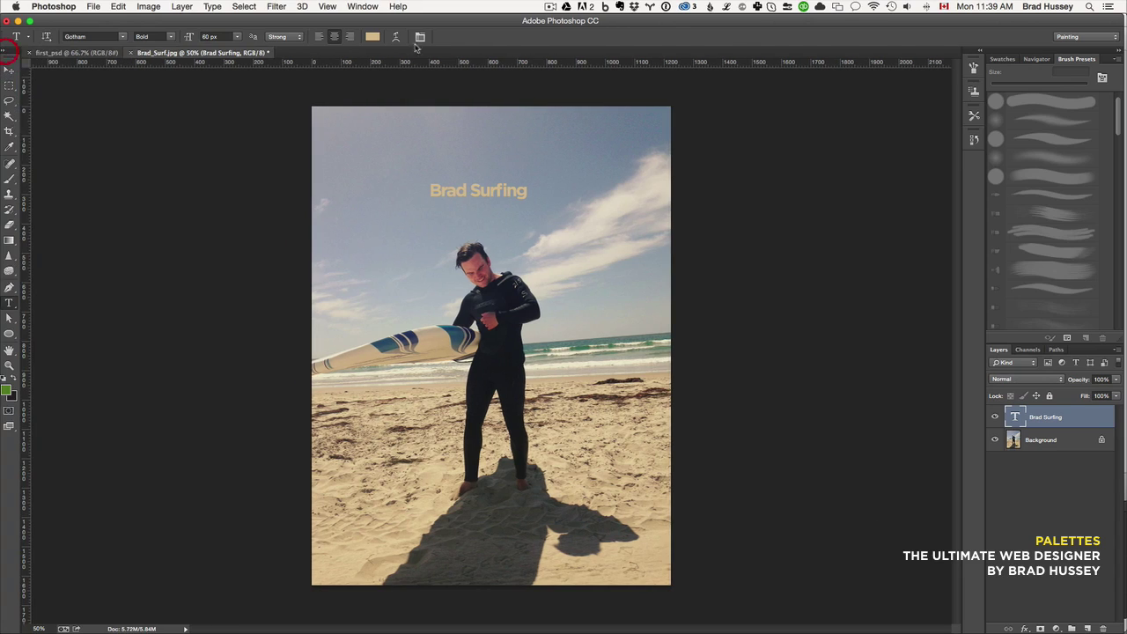
Switch from the Painting workspace to the saved custom workspace
left_click(1085, 36)
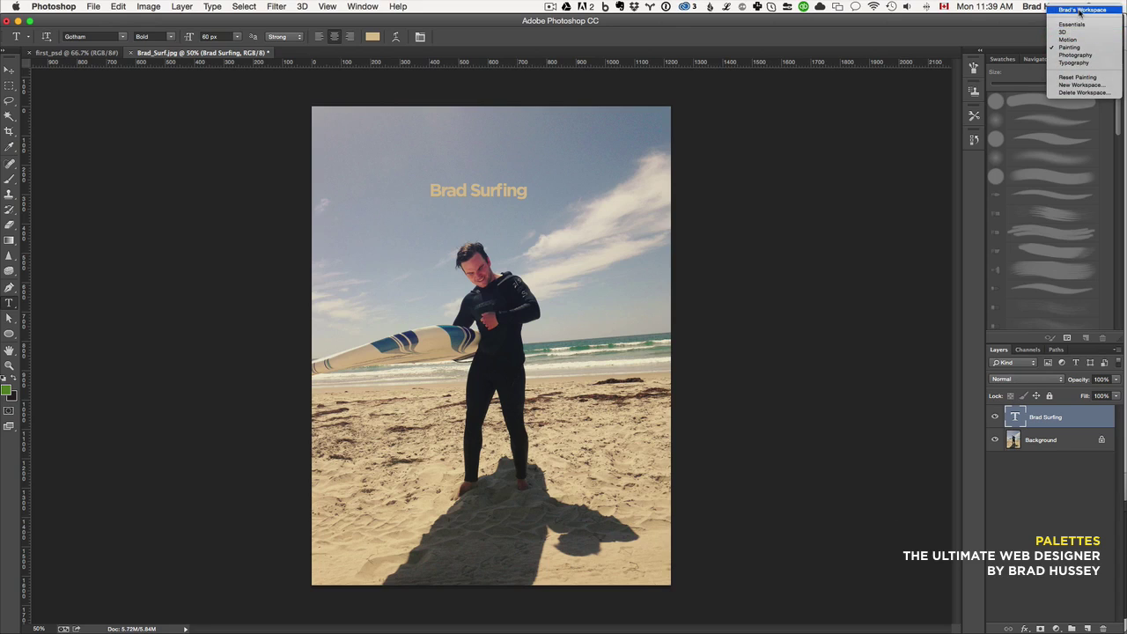
left_click(1080, 10)
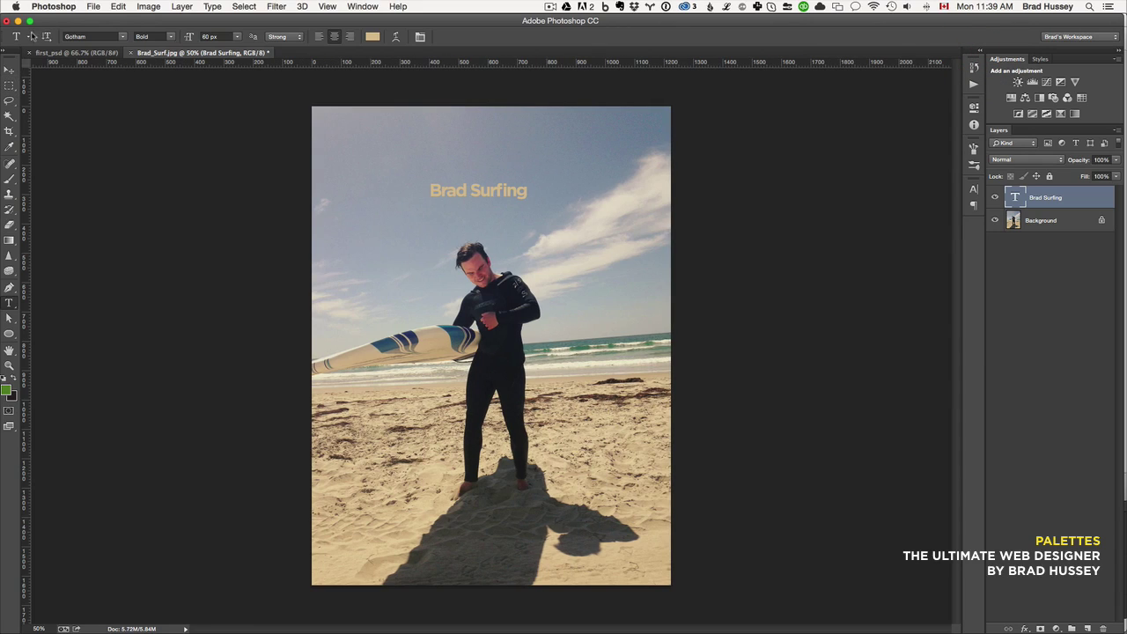
left_click(1069, 37)
left_click(965, 30)
left_click(93, 6)
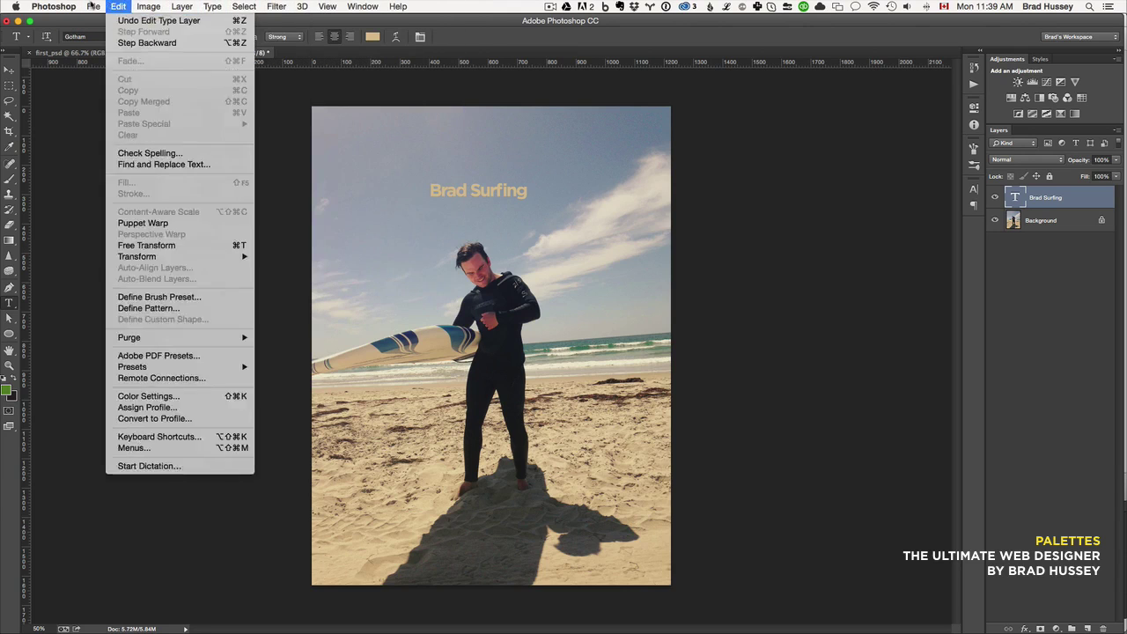
mouse_move(93, 6)
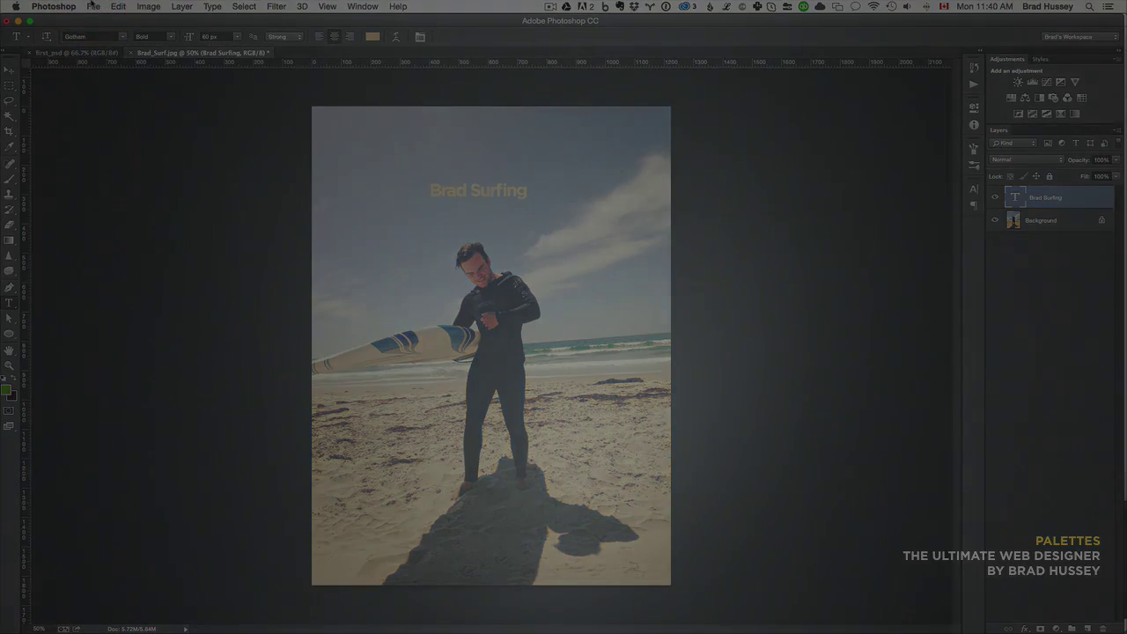